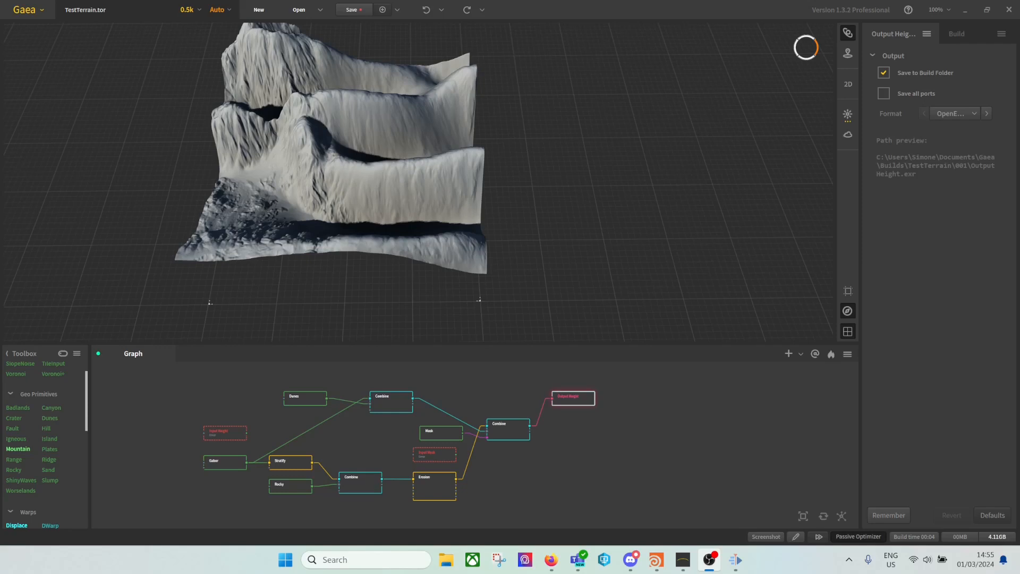
Review the terrain node graph, previewing the Mask node and the final Combine node and tracing back to Gabor.
scroll(492, 445, up, 3)
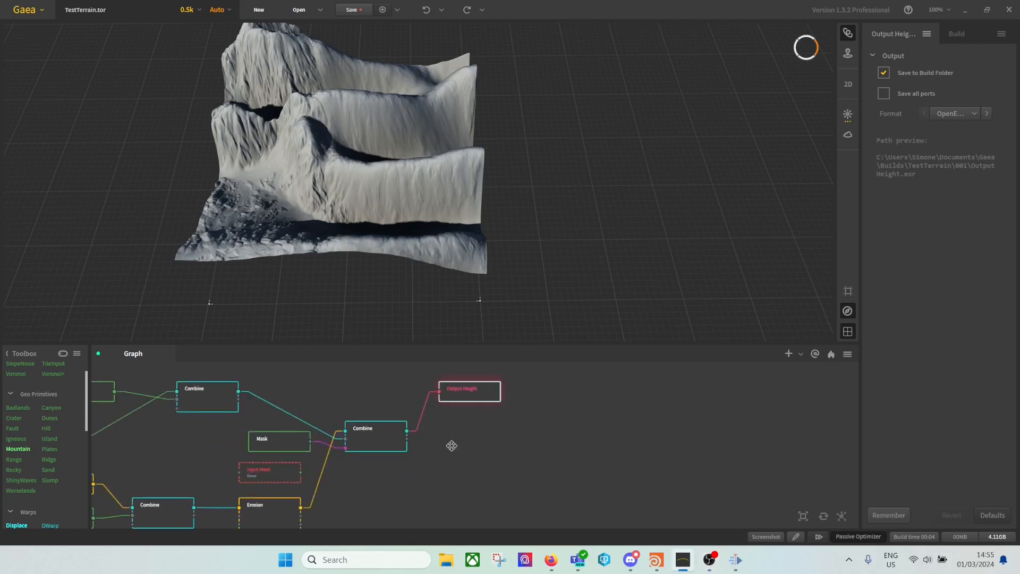
middle_drag(452, 445, 419, 449)
drag(439, 395, 436, 386)
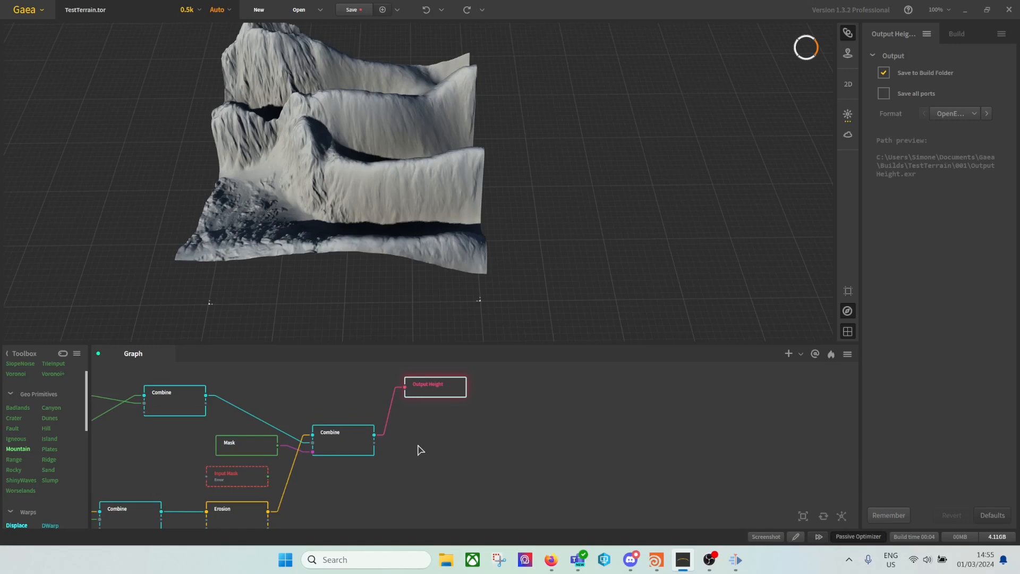
click(251, 451)
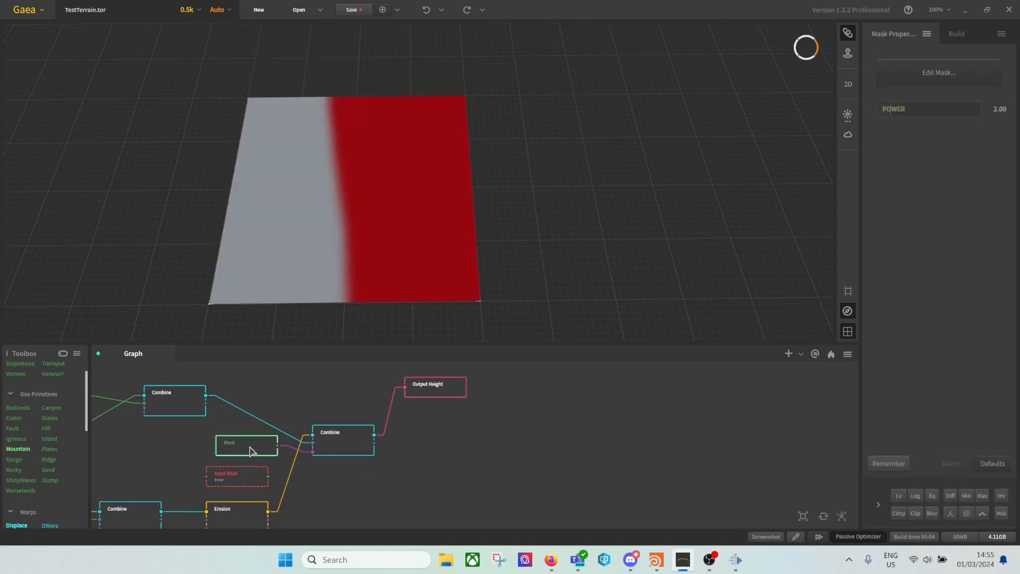
click(352, 445)
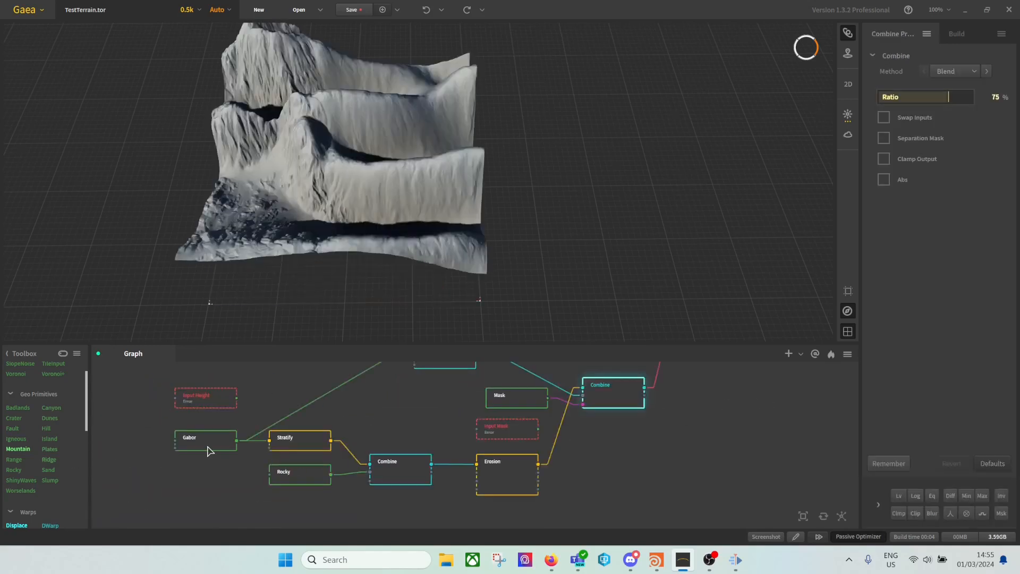
click(207, 451)
middle_drag(396, 414, 228, 451)
middle_drag(591, 449, 405, 416)
Add a Texture node fed by the final Combine node's output and place it just beside that node.
scroll(442, 461, down, 1)
drag(328, 396, 428, 403)
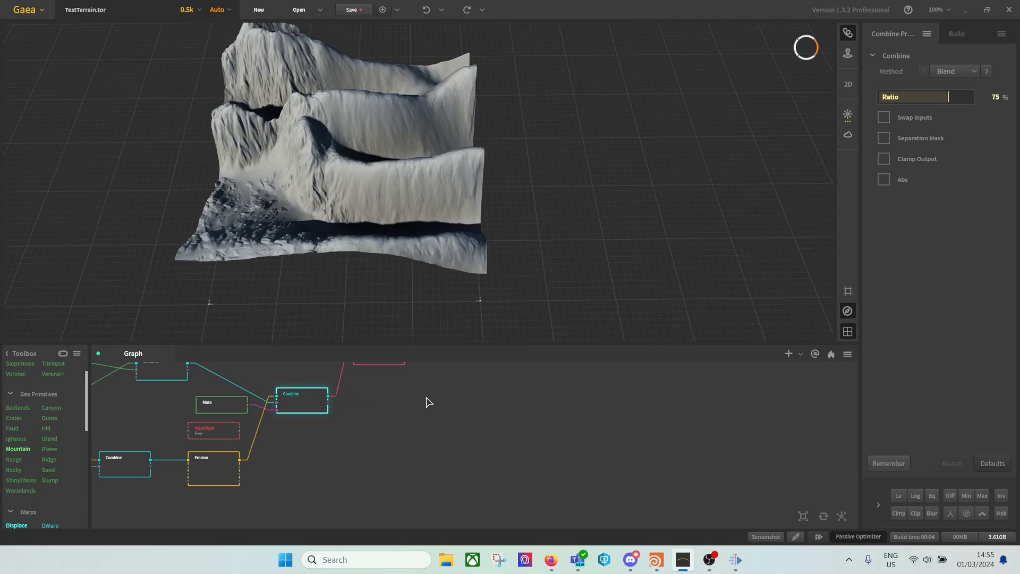
right_click(428, 402)
text(text)
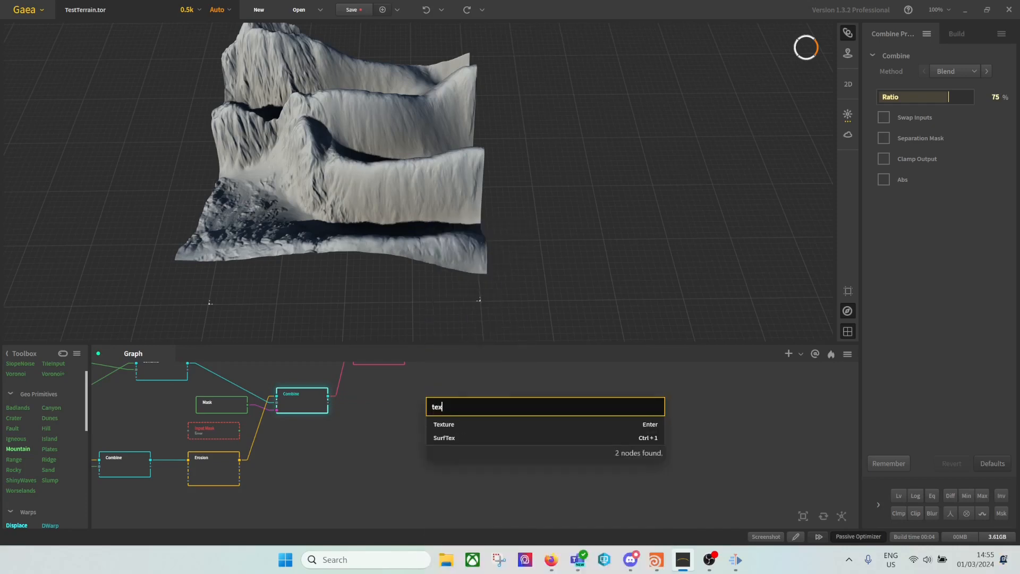
click(482, 425)
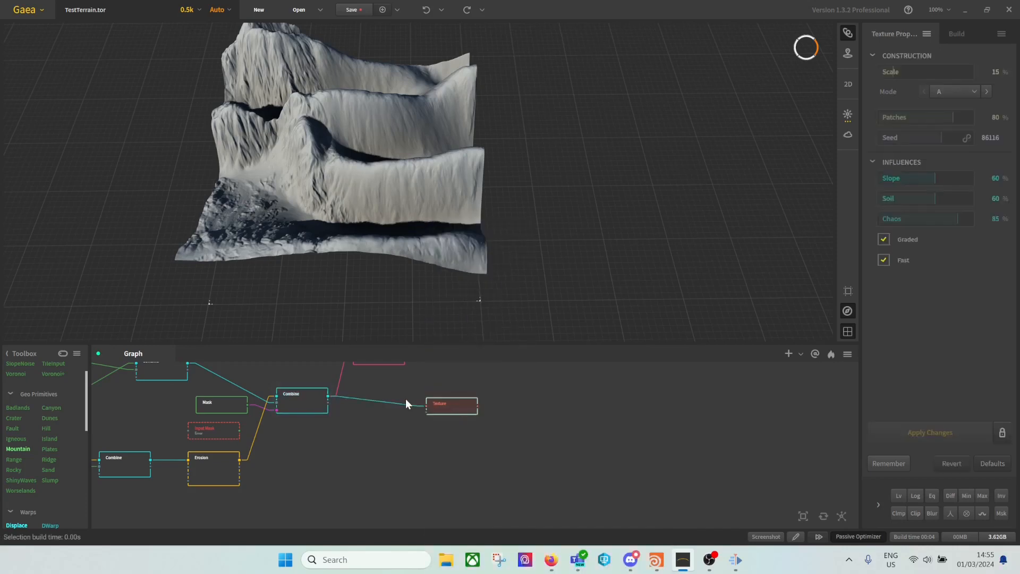
drag(445, 405, 395, 395)
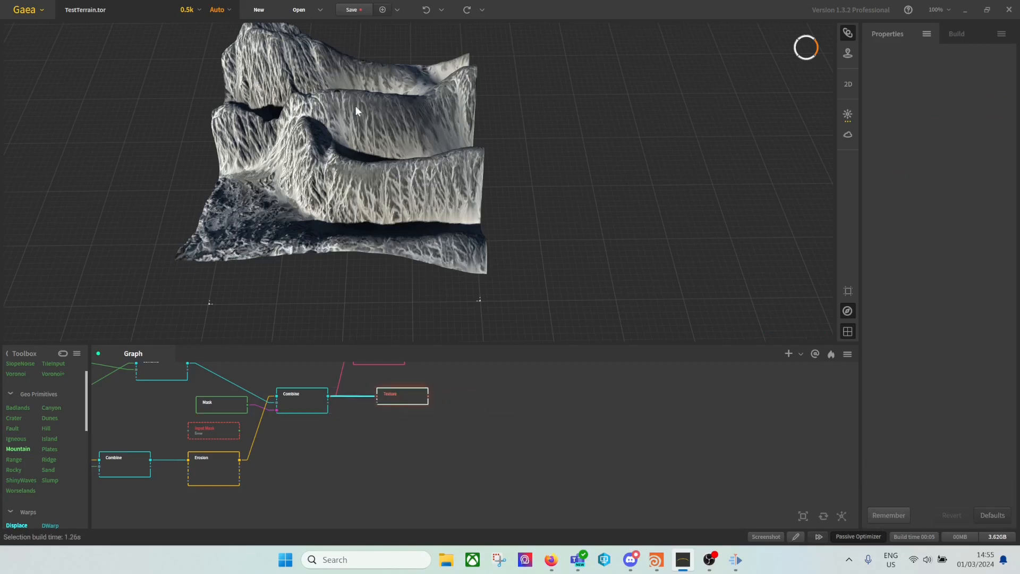
Examine the Texture node's effect on the terrain slopes from different angles and distances.
drag(377, 166, 417, 184)
mouse_move(430, 125)
mouse_down()
mouse_move(435, 93)
mouse_move(438, 110)
mouse_up()
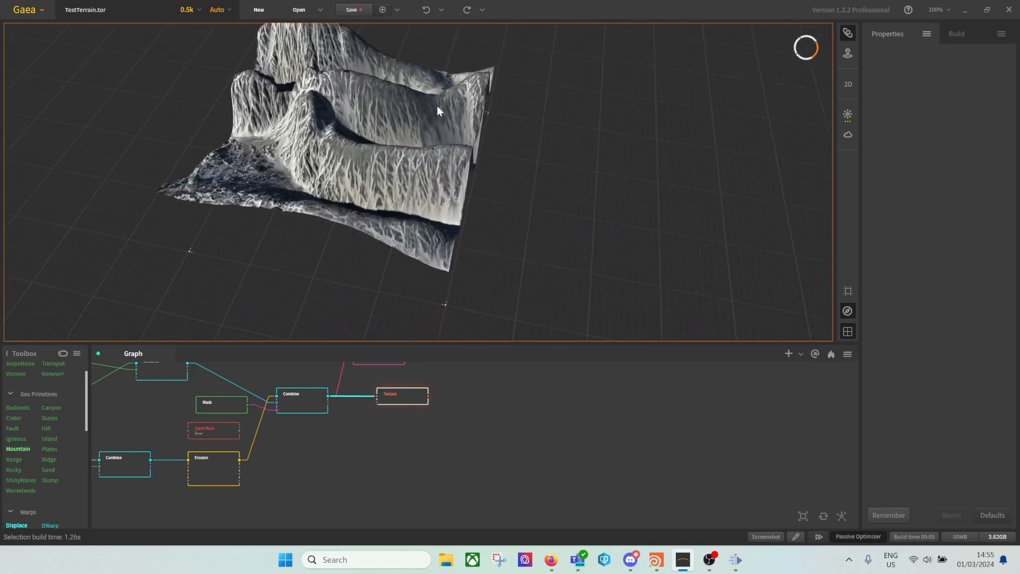
middle_drag(437, 138, 426, 158)
scroll(426, 158, down, 2)
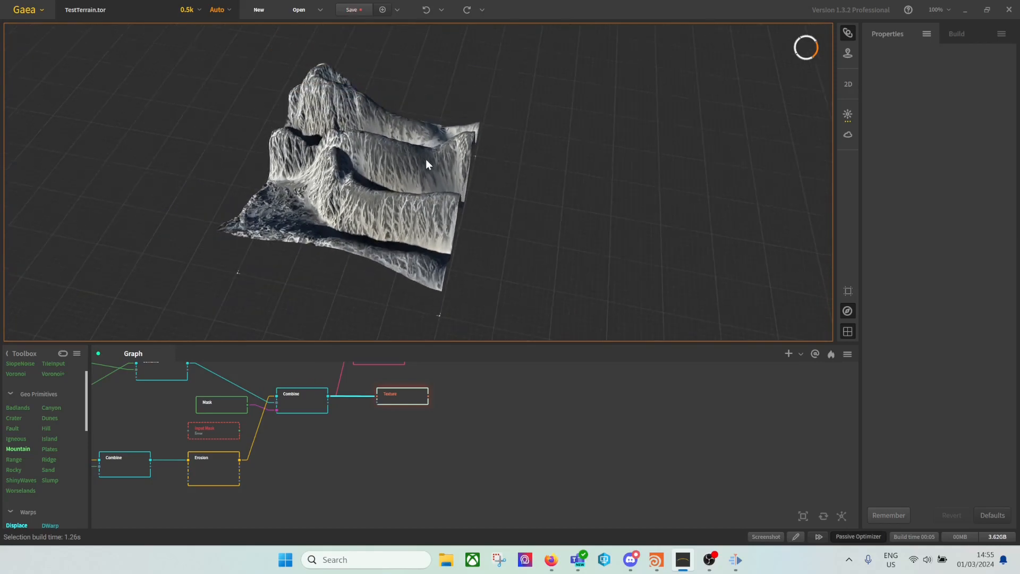
scroll(426, 158, up, 4)
scroll(426, 161, down, 3)
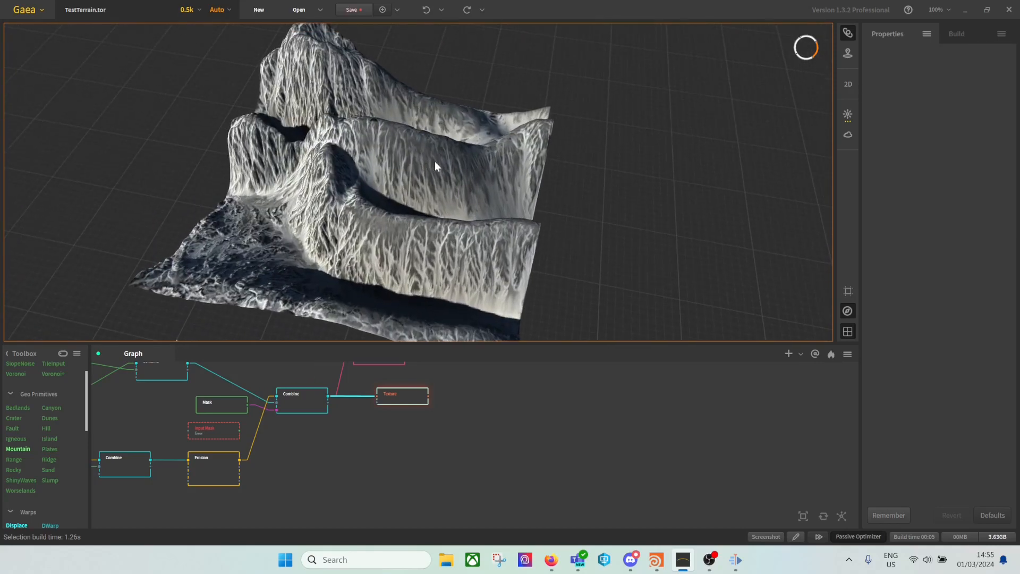
Add a SatMaps node fed by the Texture node's output and line it up beside the Texture node.
middle_drag(462, 438, 447, 443)
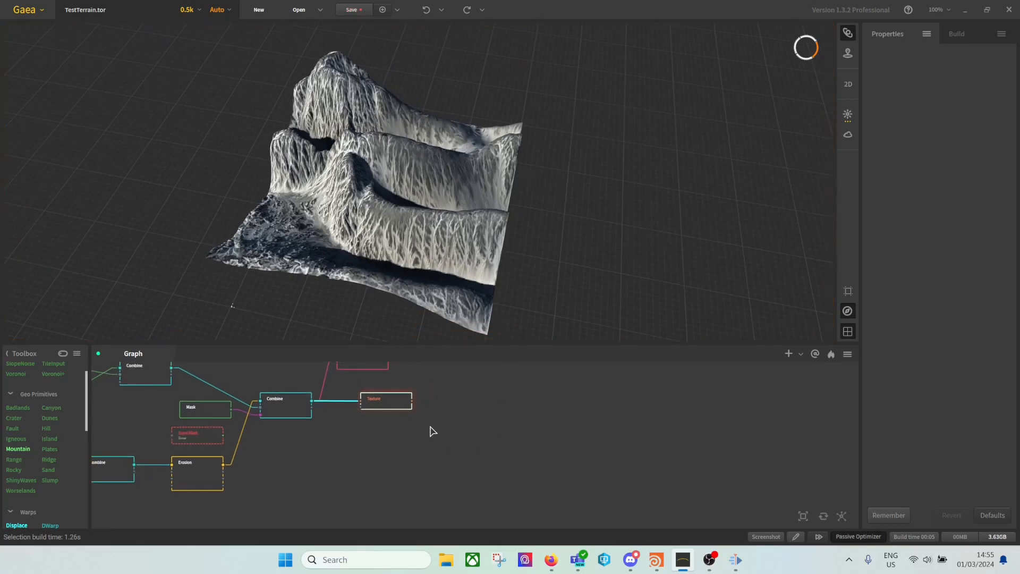
drag(394, 400, 478, 420)
text(sat)
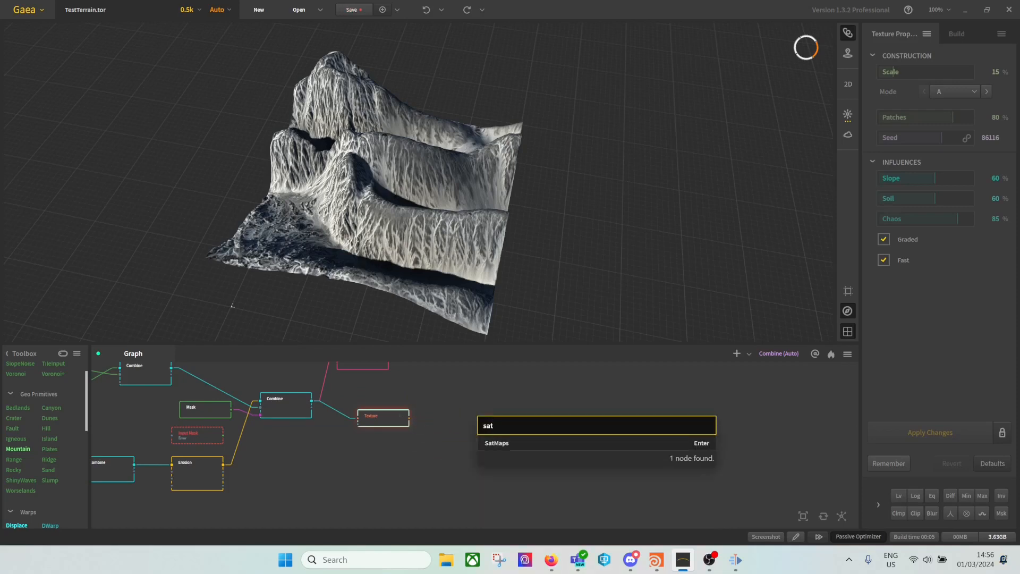
click(512, 444)
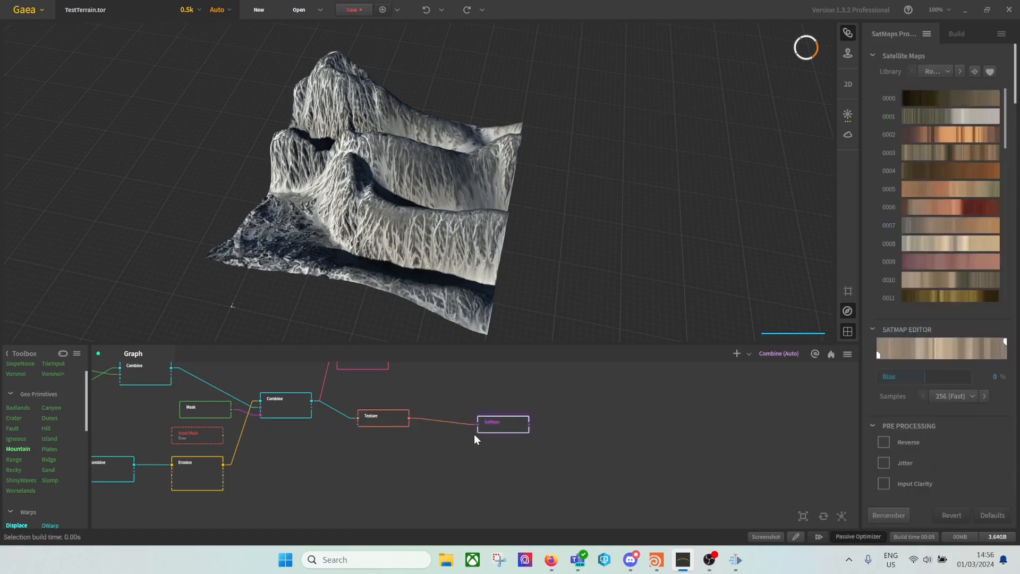
drag(496, 428, 458, 422)
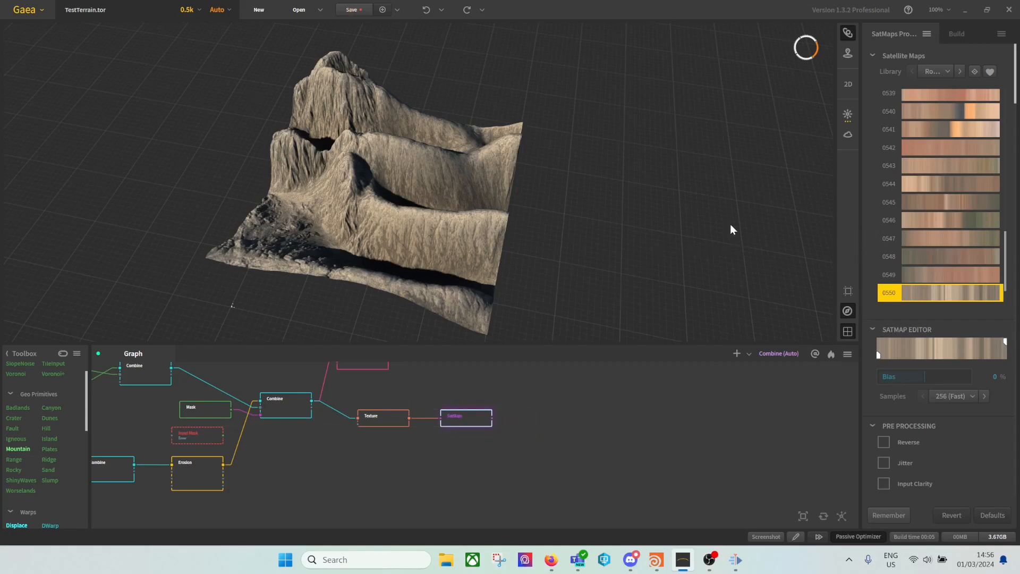
Colour the terrain with satellite map 0522 from the Rocky library in the SatMaps node.
click(938, 72)
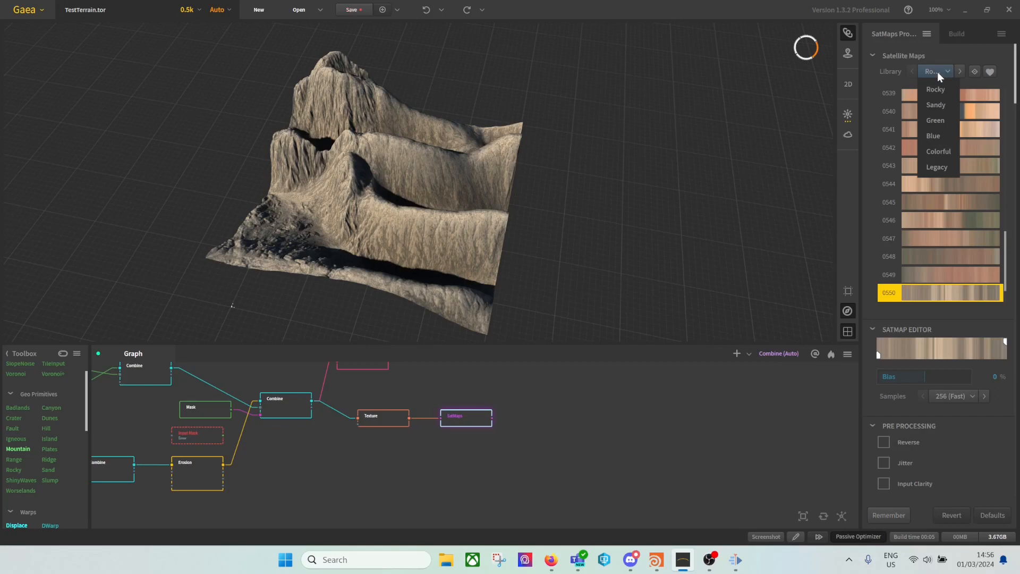
click(935, 85)
scroll(939, 213, down, 10)
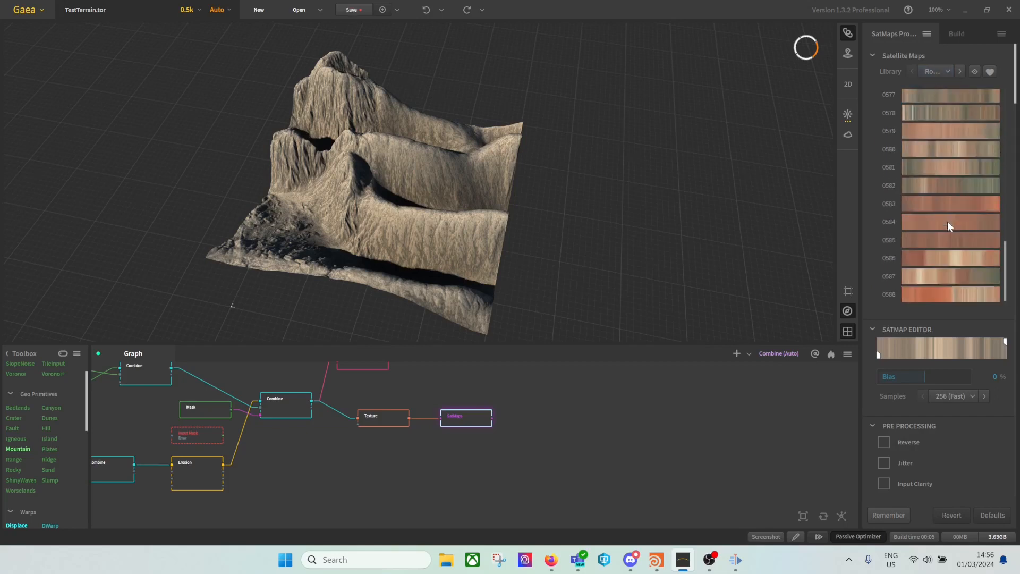
scroll(948, 221, up, 1)
scroll(948, 223, up, 12)
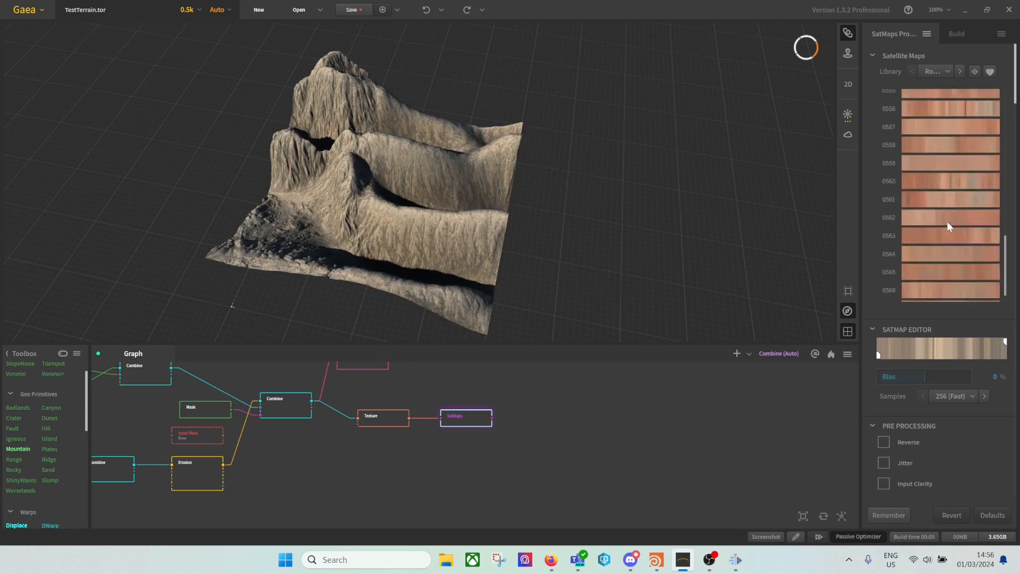
scroll(937, 230, up, 4)
scroll(937, 229, up, 1)
click(945, 206)
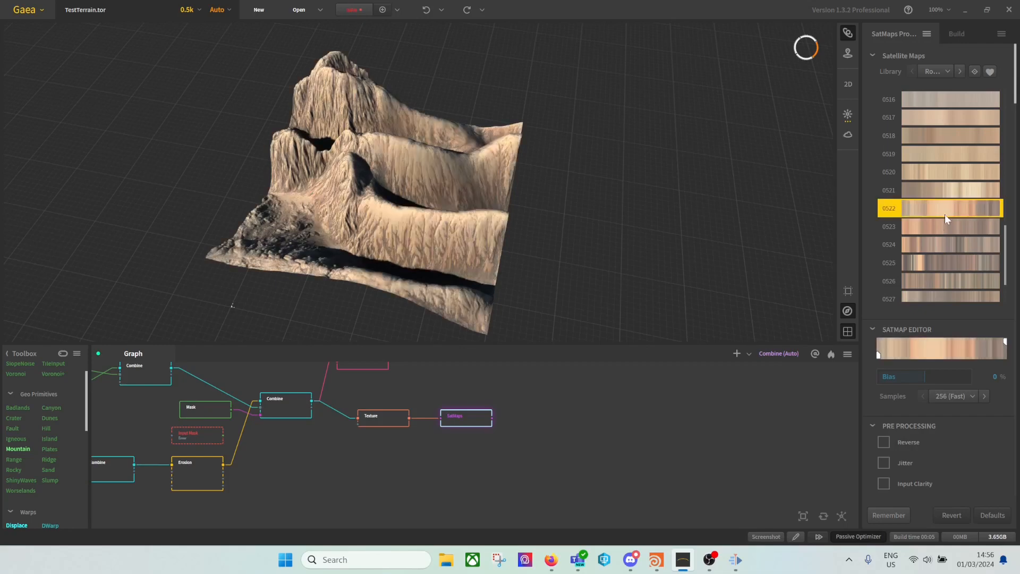
drag(464, 258, 375, 254)
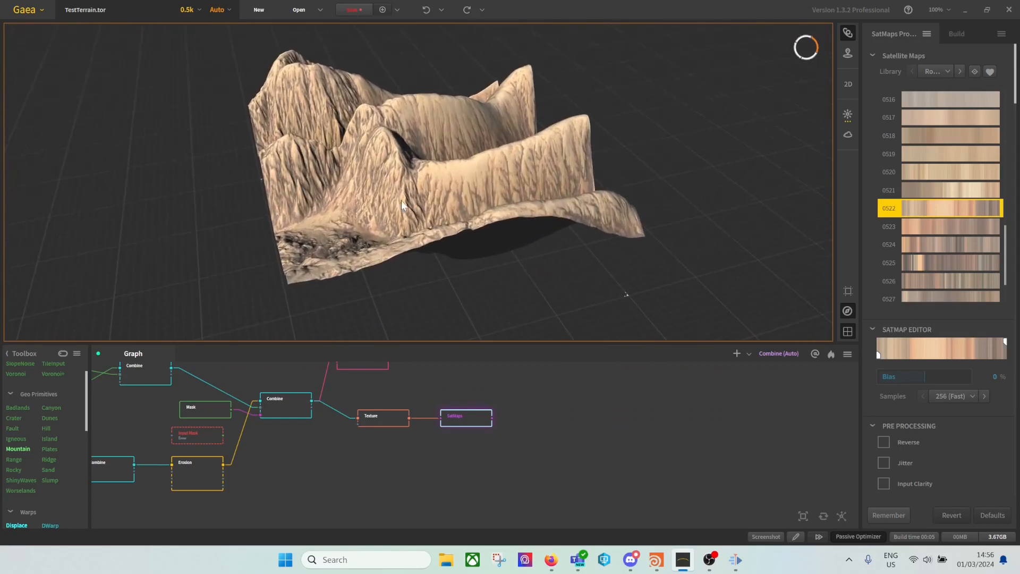
middle_drag(410, 201, 424, 206)
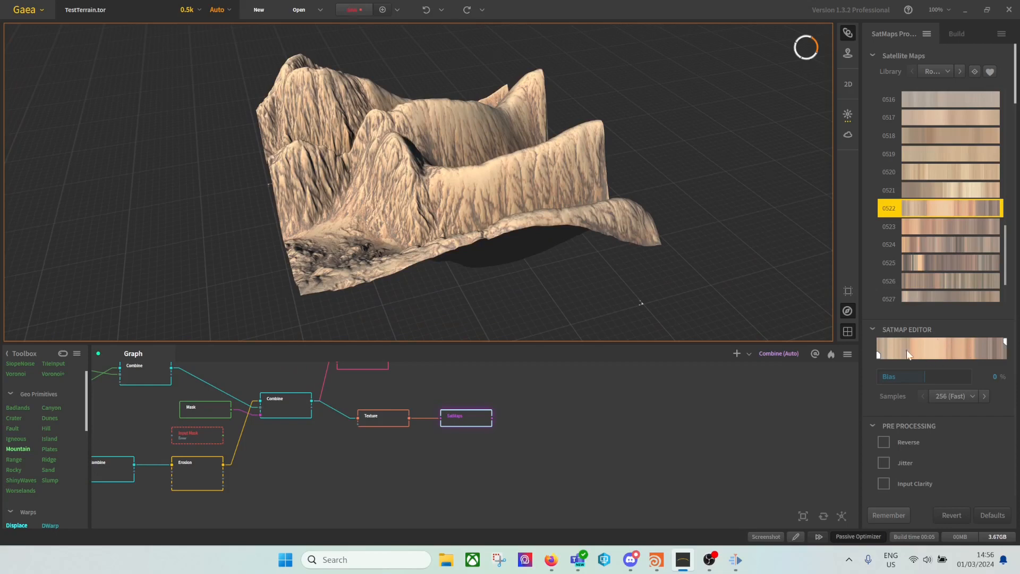
Try shifting the SatMaps gradient range and bias, then reset the bias to 0%.
mouse_move(876, 356)
mouse_down()
mouse_move(919, 355)
mouse_move(879, 355)
mouse_up()
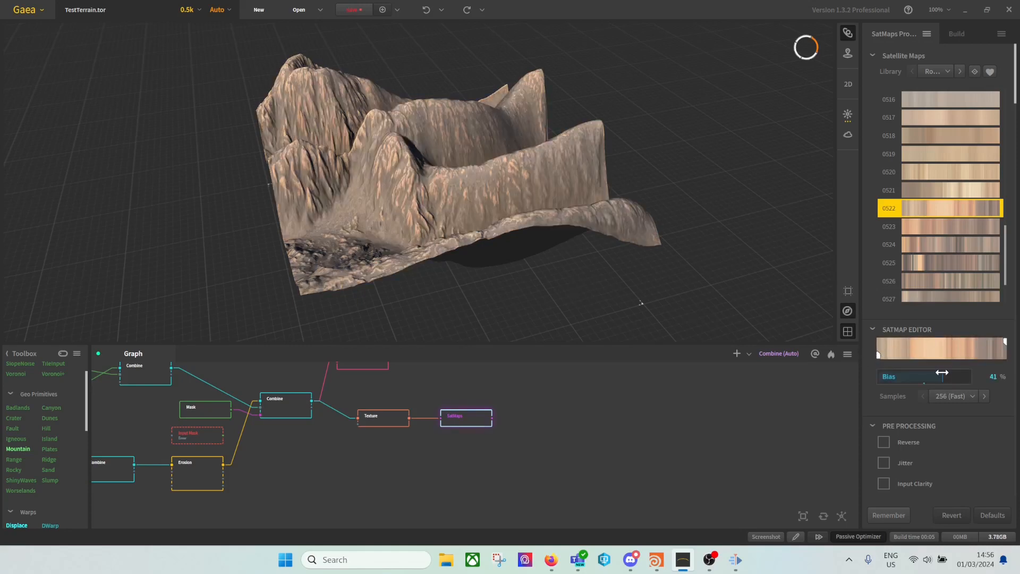
drag(934, 378, 922, 377)
mouse_move(1004, 342)
mouse_down()
mouse_move(992, 341)
mouse_move(1018, 343)
mouse_up()
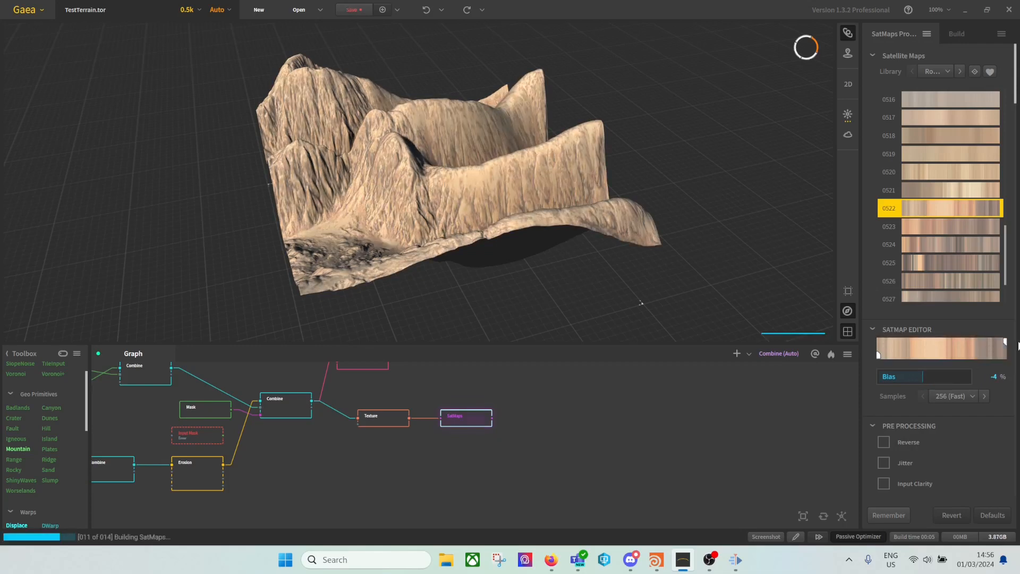
click(994, 377)
key(Return)
Add a Combine node fed by the SatMaps output, place it below and beyond SatMaps, and keep its method on Blend.
drag(480, 157, 480, 195)
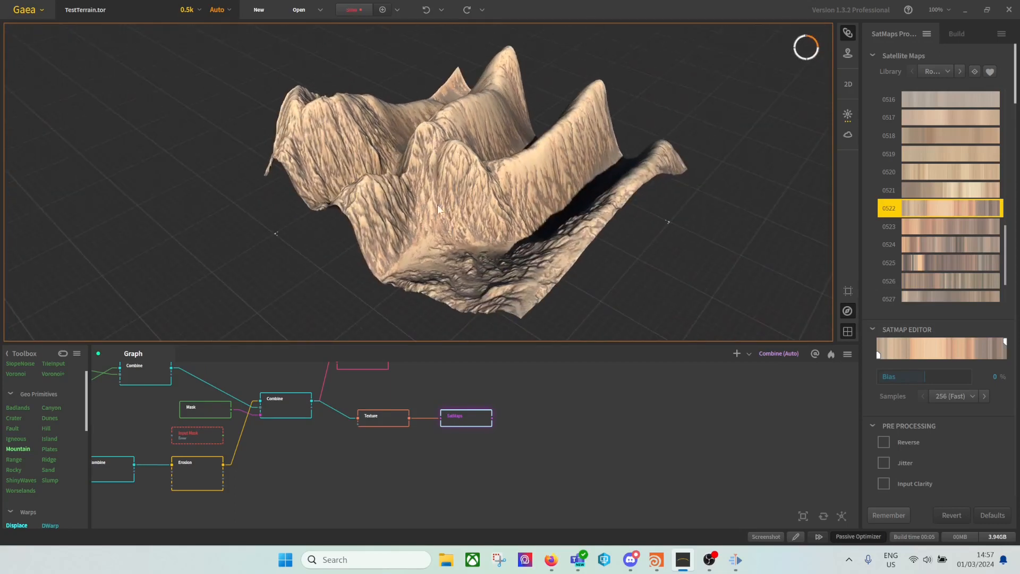
scroll(557, 456, down, 3)
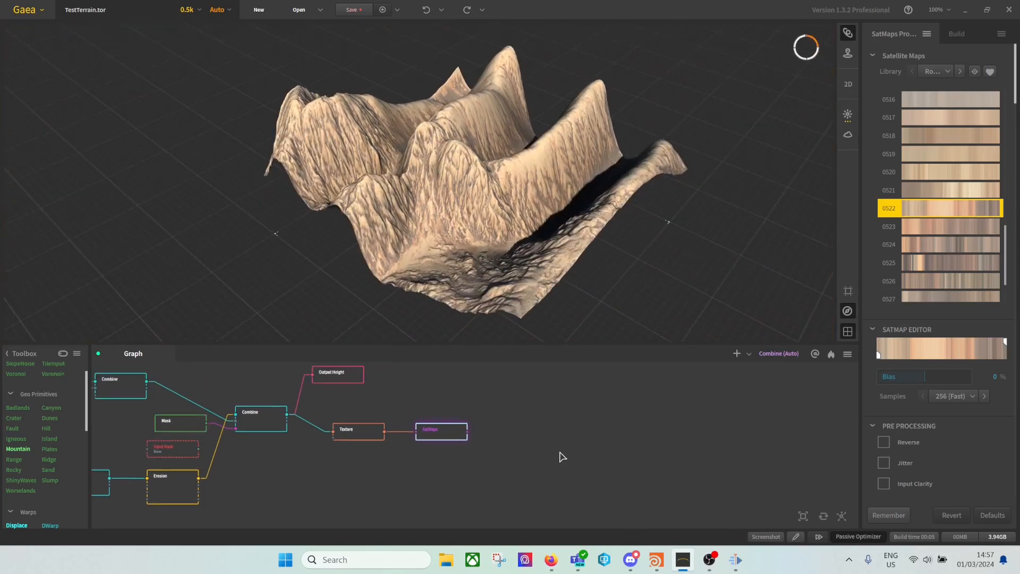
drag(538, 449, 535, 413)
drag(578, 231, 438, 152)
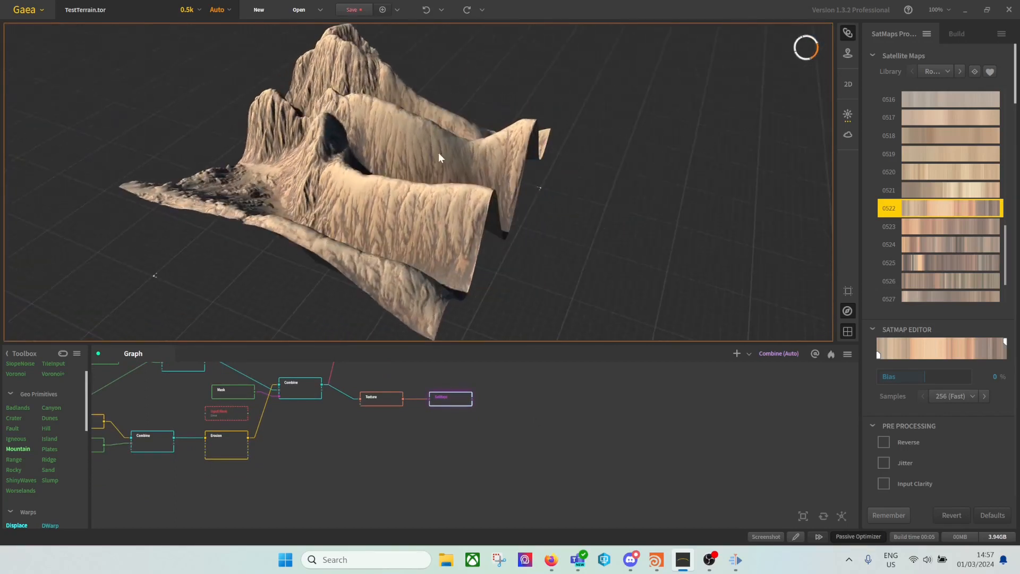
right_click(446, 450)
text(combine)
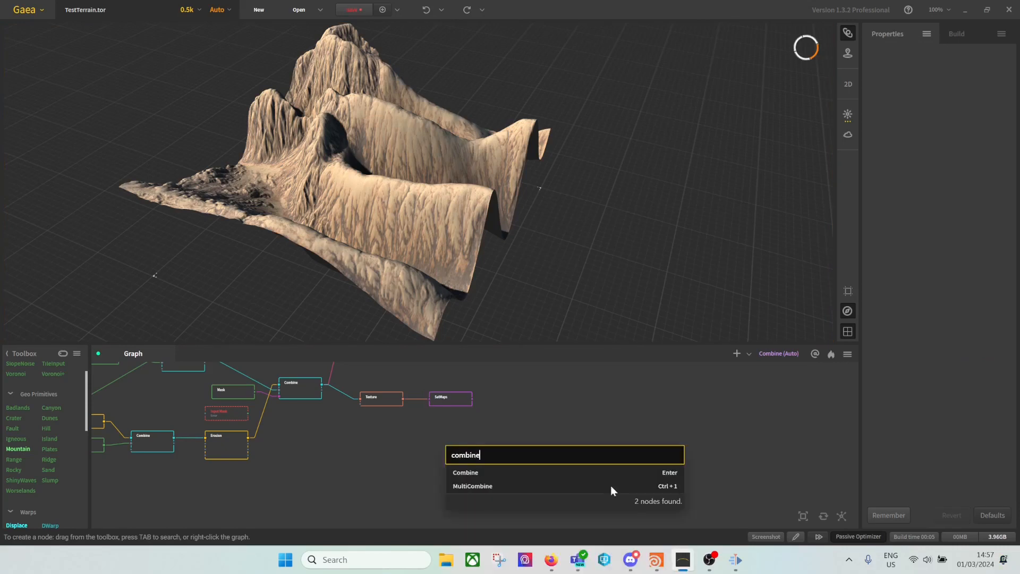
click(553, 472)
drag(458, 452, 487, 427)
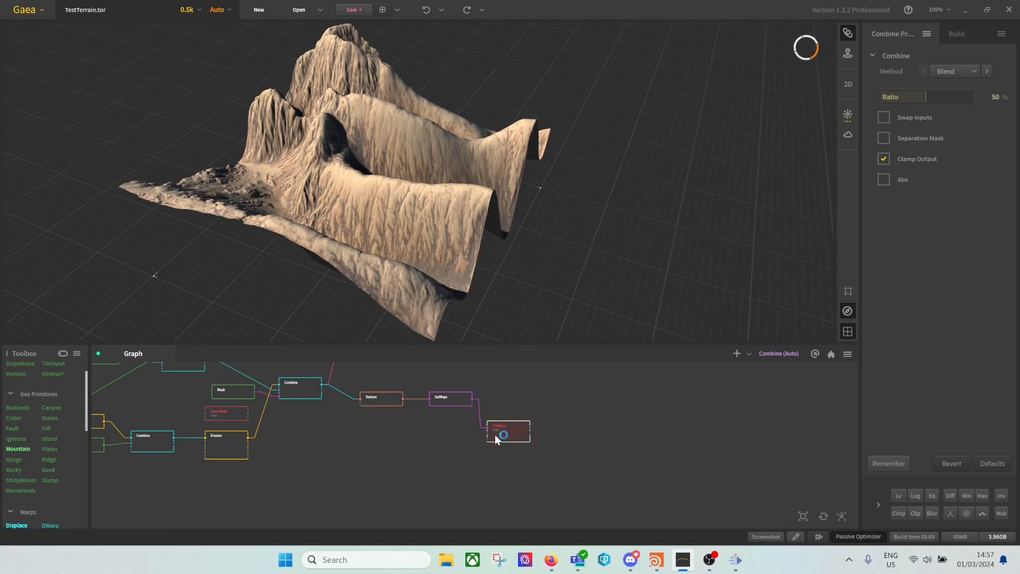
click(951, 68)
click(955, 70)
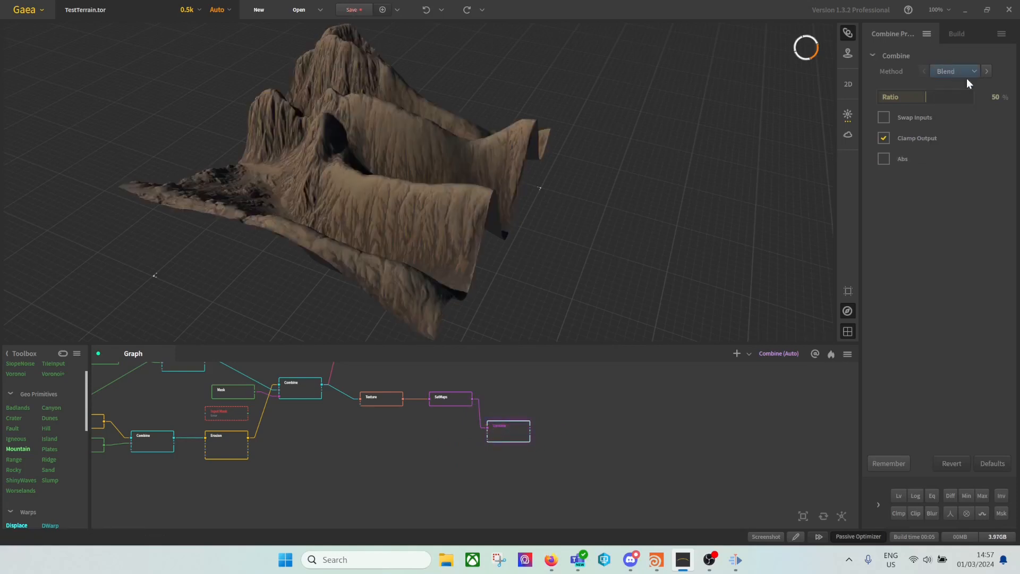
Add a second SatMaps node fed by the Texture node and place it directly below the first SatMaps node.
scroll(412, 447, up, 2)
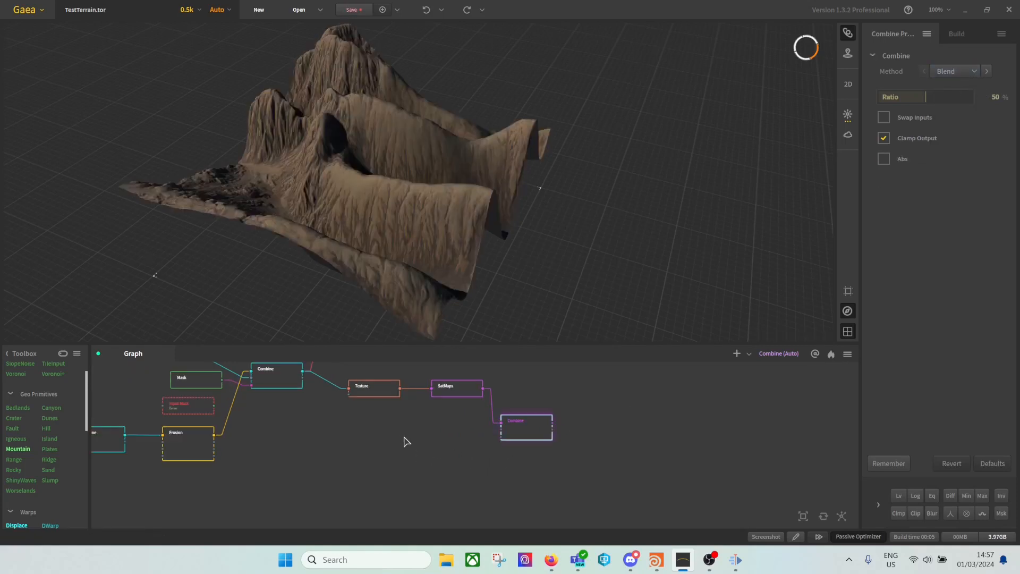
drag(379, 394, 373, 394)
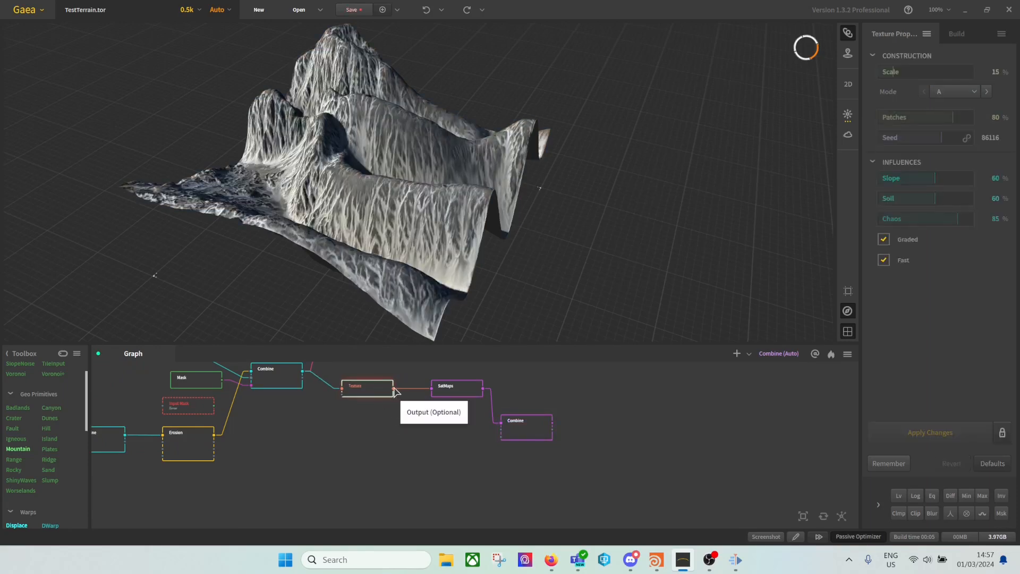
right_click(431, 425)
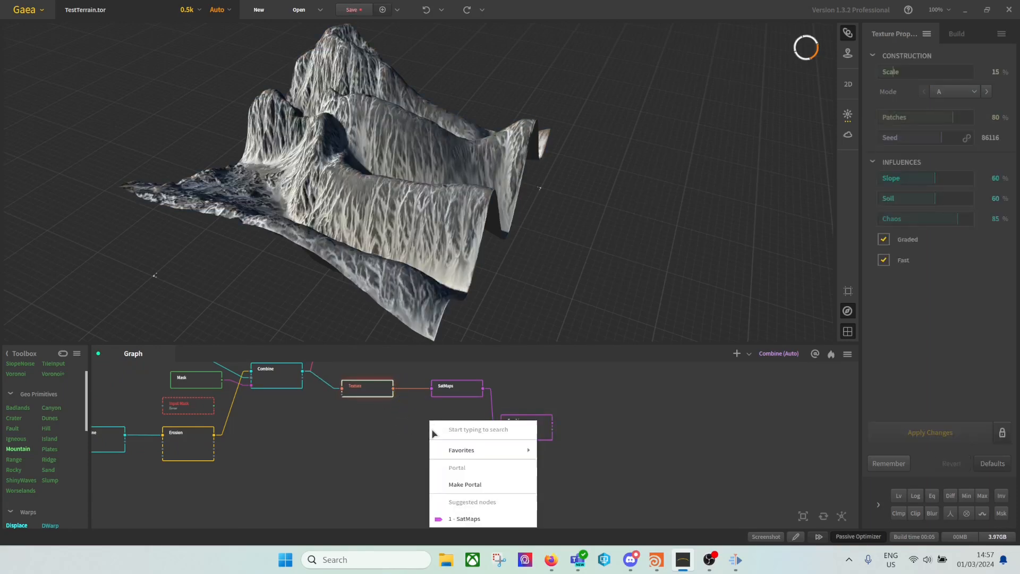
text(sat)
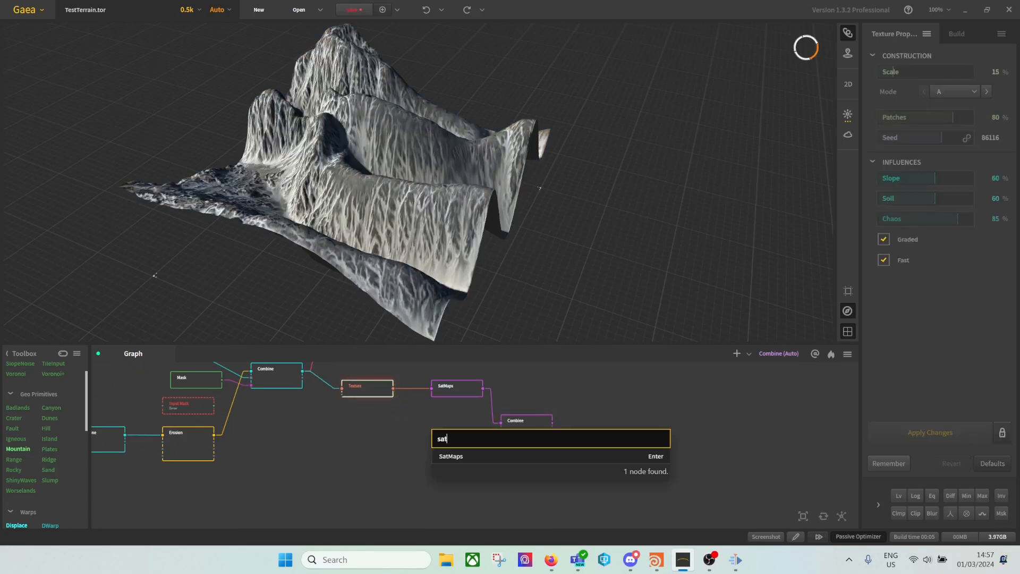
click(458, 457)
drag(462, 432, 469, 436)
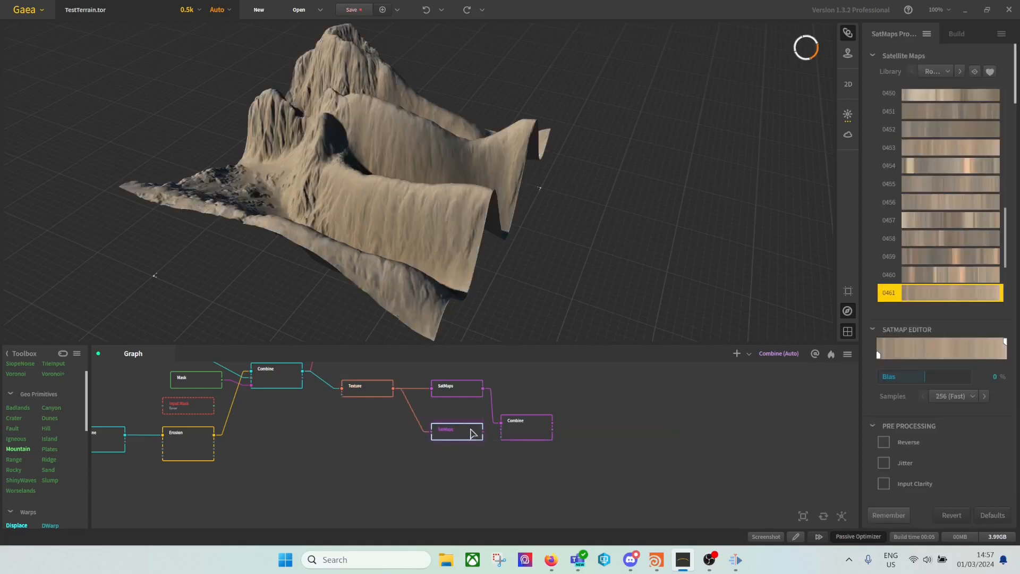
Switch the second SatMaps node to the Sandy library and choose satellite map 0392.
click(936, 72)
click(939, 104)
click(960, 180)
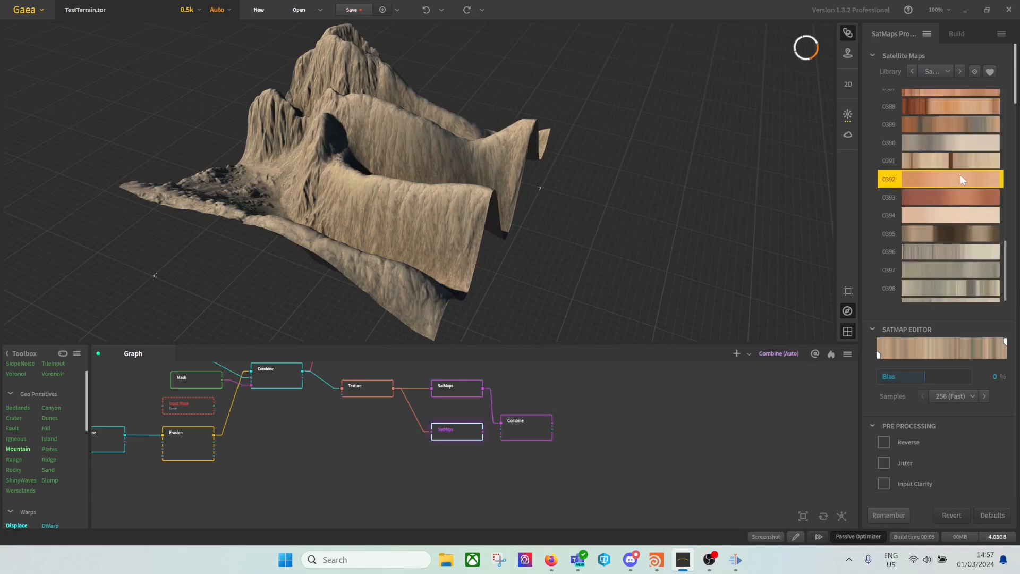
Connect the second SatMaps node to the new Combine node's second input and place Combine slightly further from the SatMaps nodes.
drag(416, 222, 436, 202)
drag(390, 242, 418, 187)
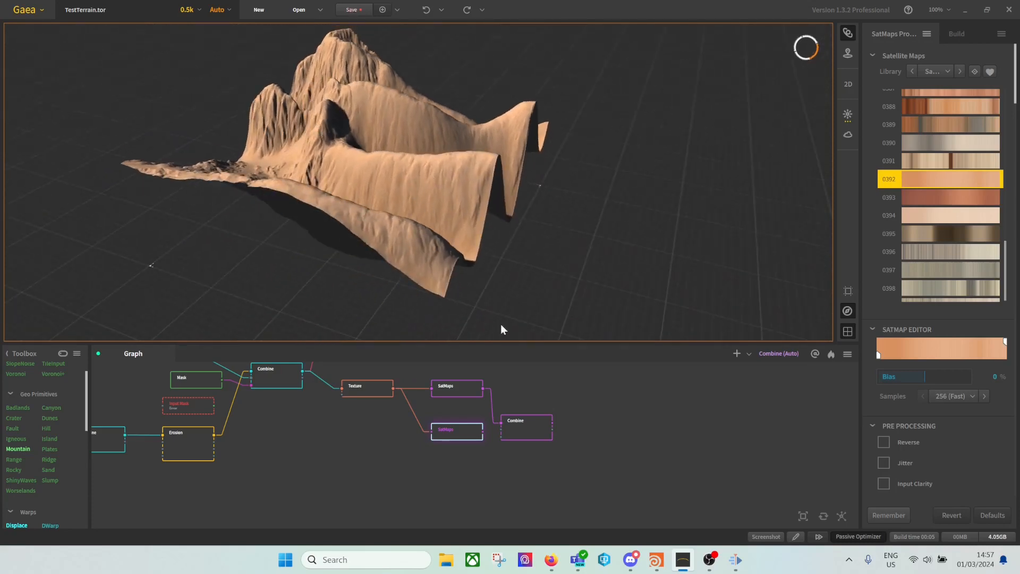
click(507, 428)
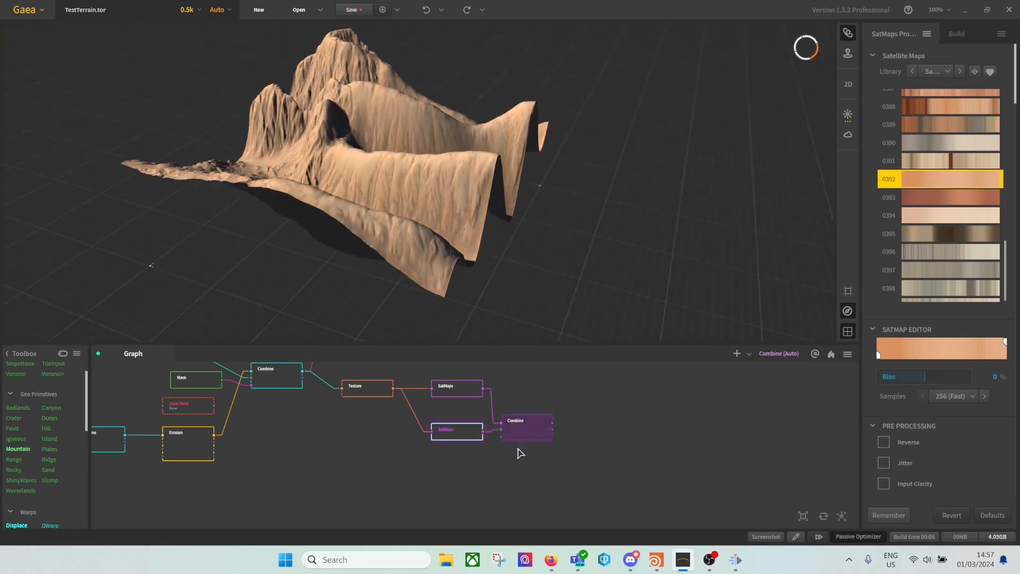
drag(537, 426, 550, 425)
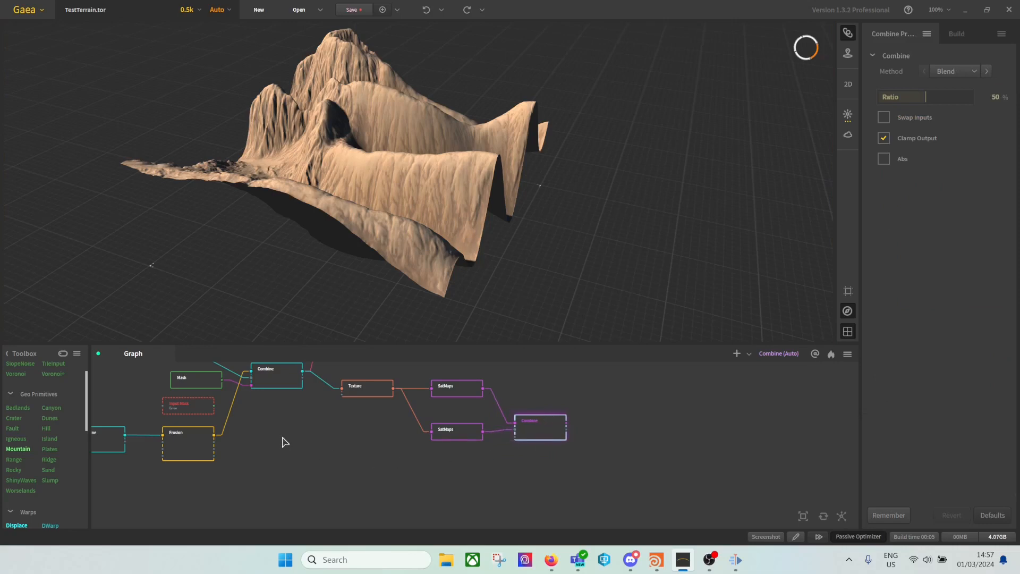
Make portals from the outputs of the Mask node and the Input Mask node.
click(212, 381)
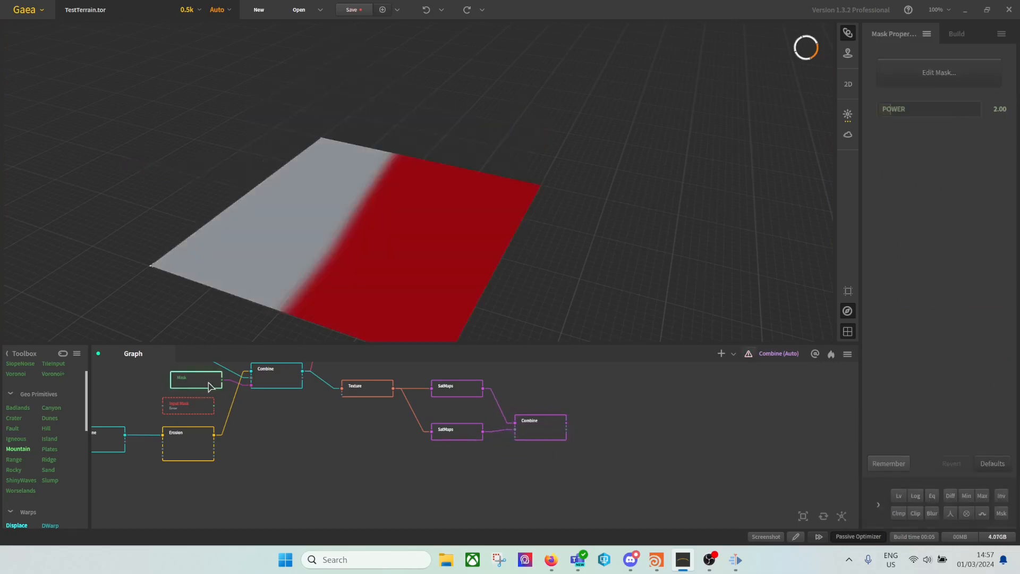
drag(210, 386, 202, 387)
click(550, 428)
middle_drag(269, 427, 328, 450)
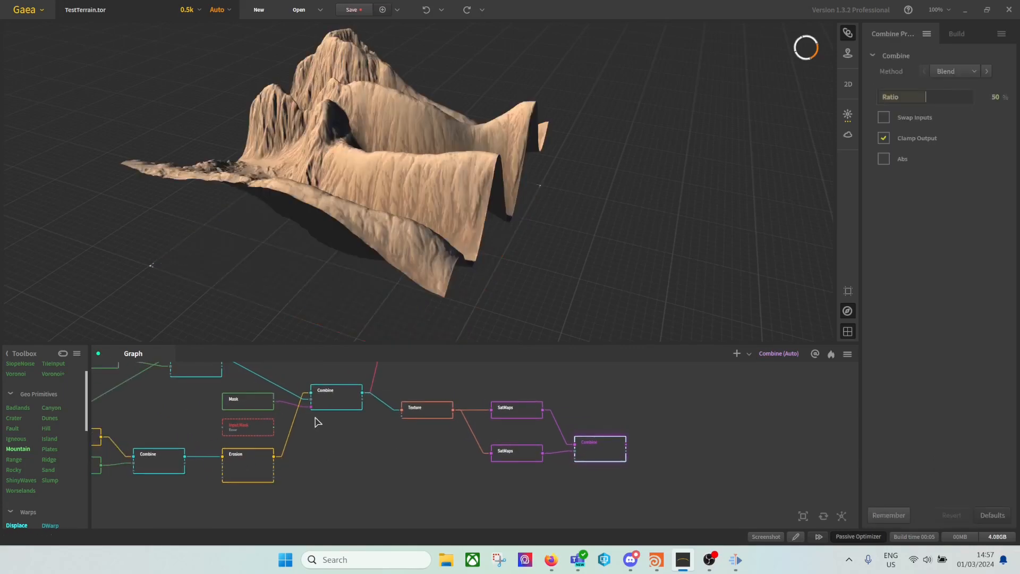
middle_drag(365, 437, 385, 447)
drag(336, 419, 343, 456)
click(342, 465)
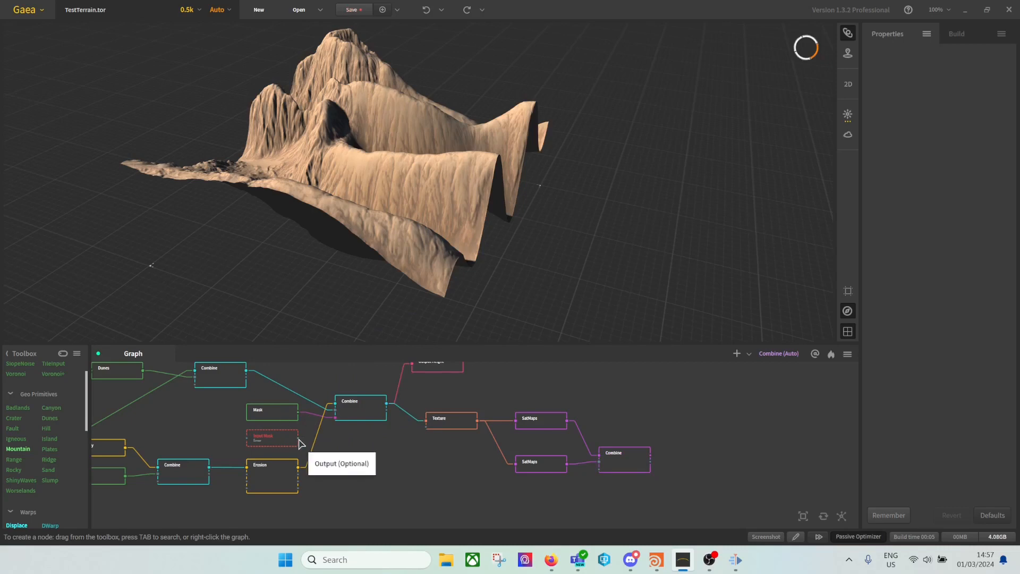
drag(298, 414, 344, 454)
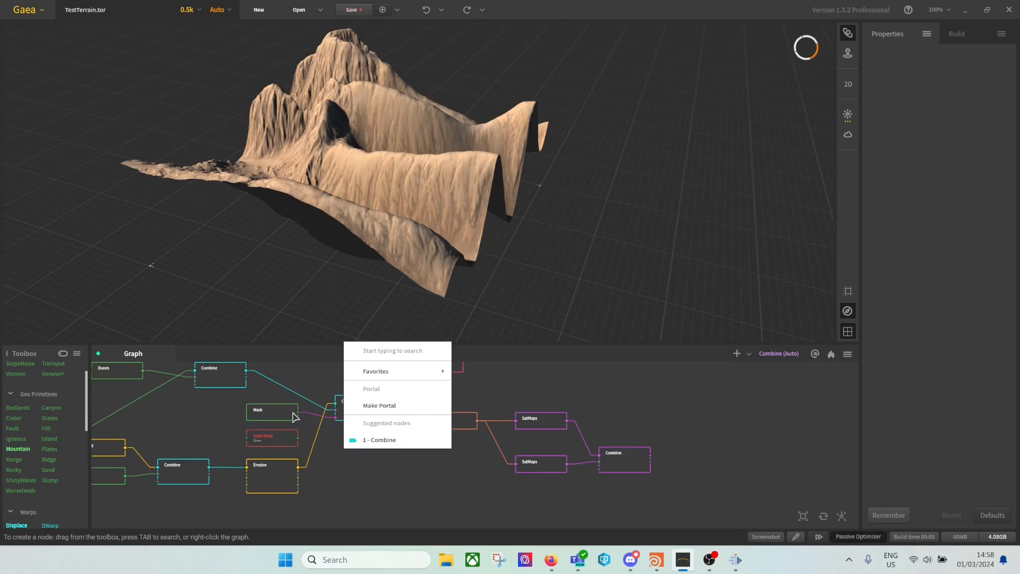
click(377, 406)
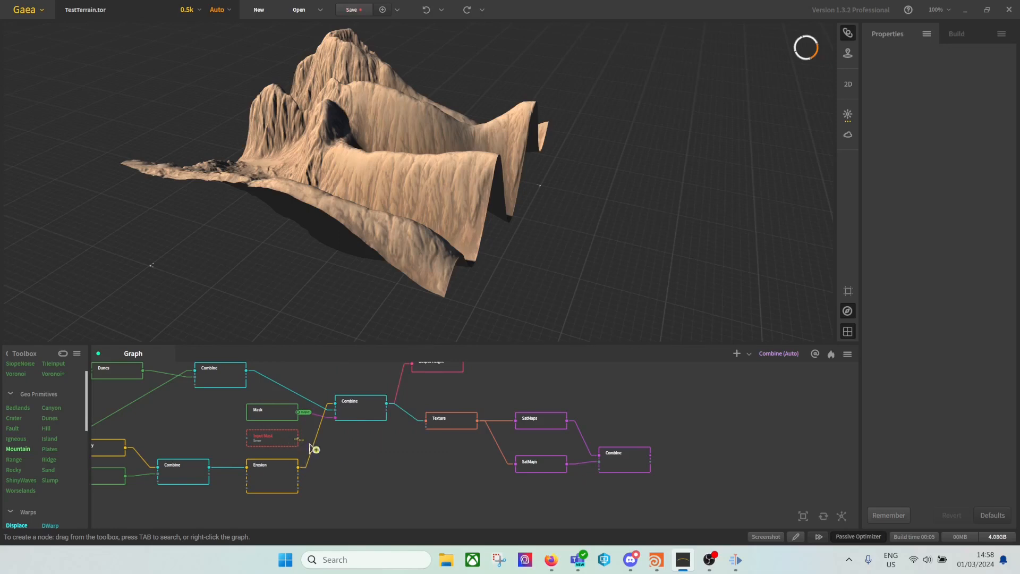
drag(300, 438, 377, 464)
click(400, 351)
Connect the Mask portal to the mask input of the Combine node that blends the SatMaps.
drag(599, 471, 580, 482)
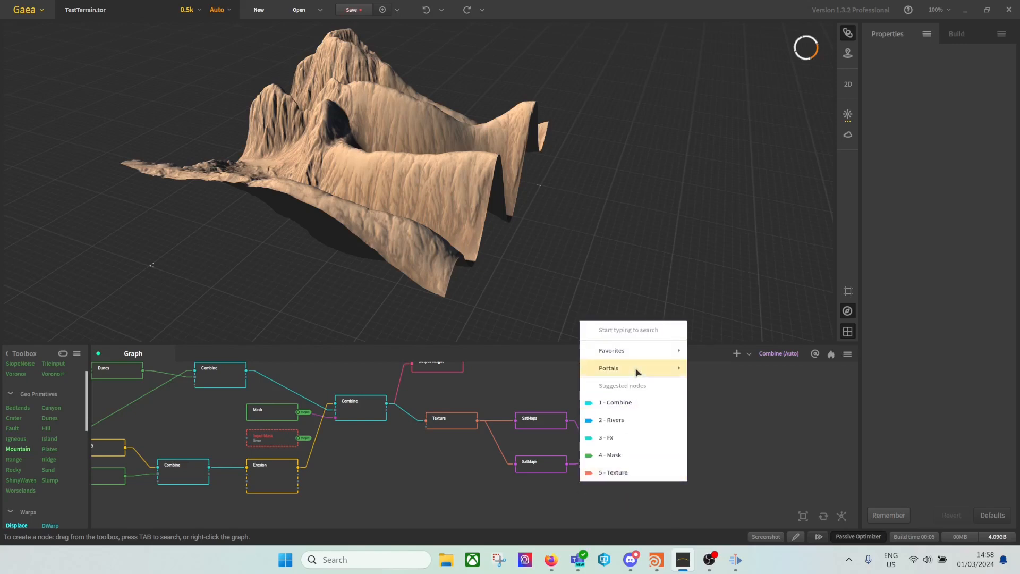
mouse_move(637, 372)
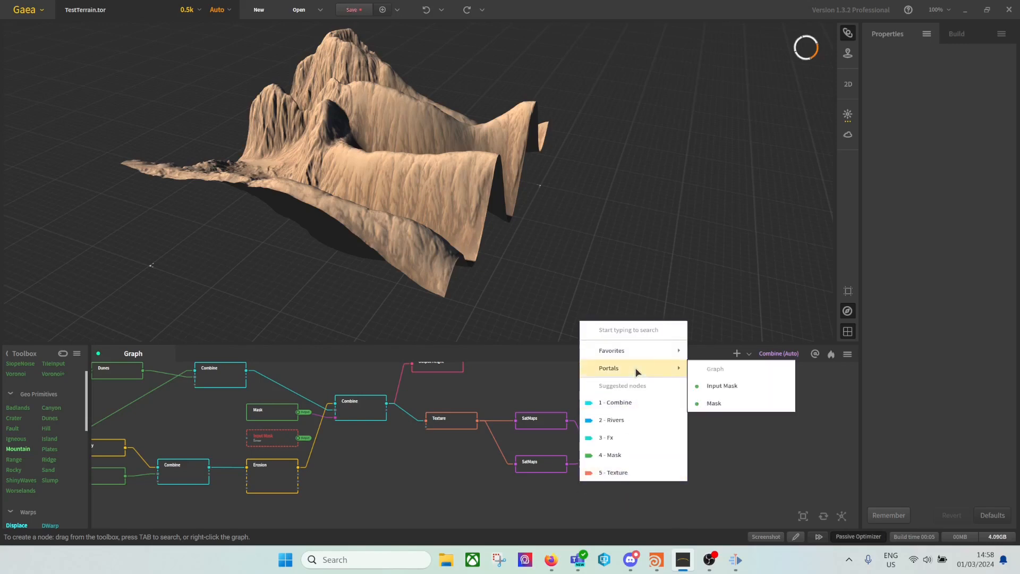
click(721, 404)
Rename the Mask node to "Placeholder Mask".
click(271, 412)
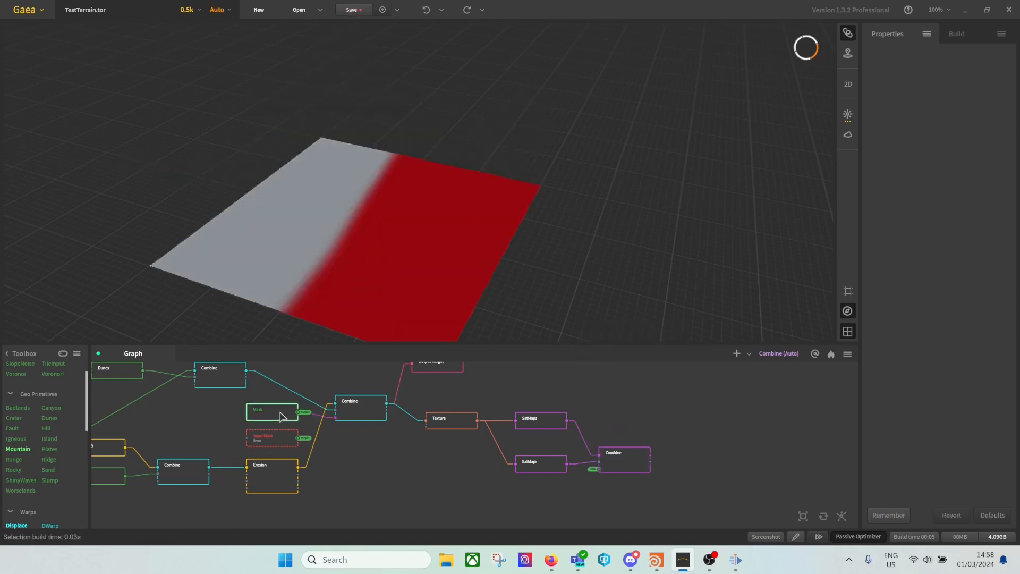
key(F2)
text(P)
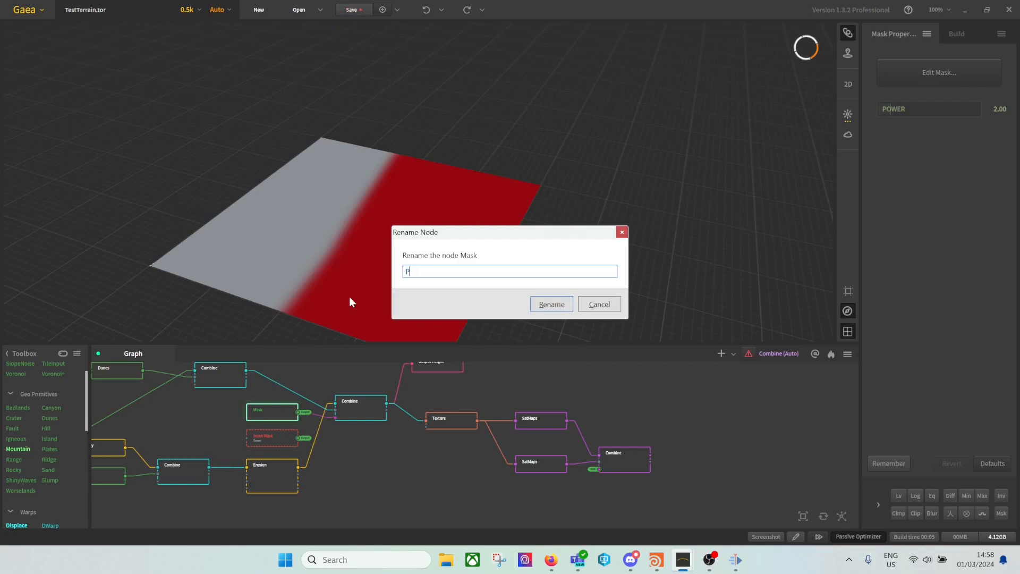
text(laceholder Mask)
key(Return)
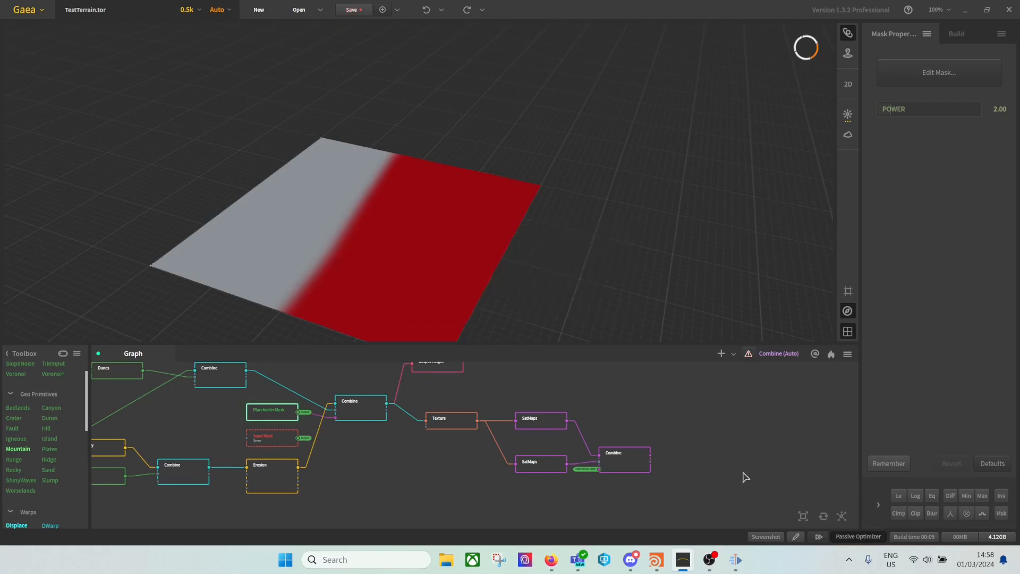
Compare the SatMaps and Combine previews, and set the colour Combine node's ratio to 100%.
middle_drag(733, 447, 697, 444)
click(596, 463)
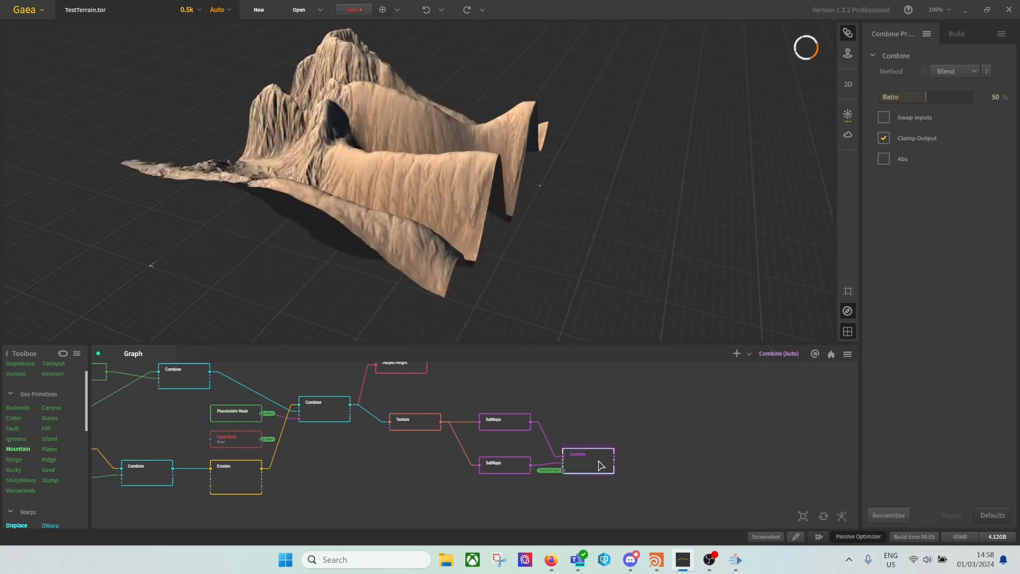
click(509, 467)
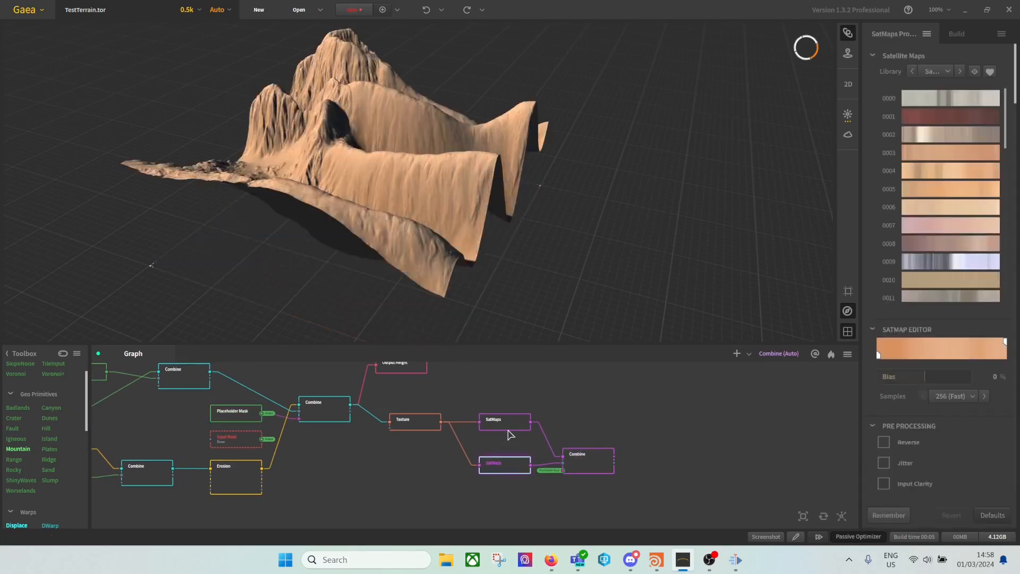
click(578, 466)
drag(480, 245, 408, 187)
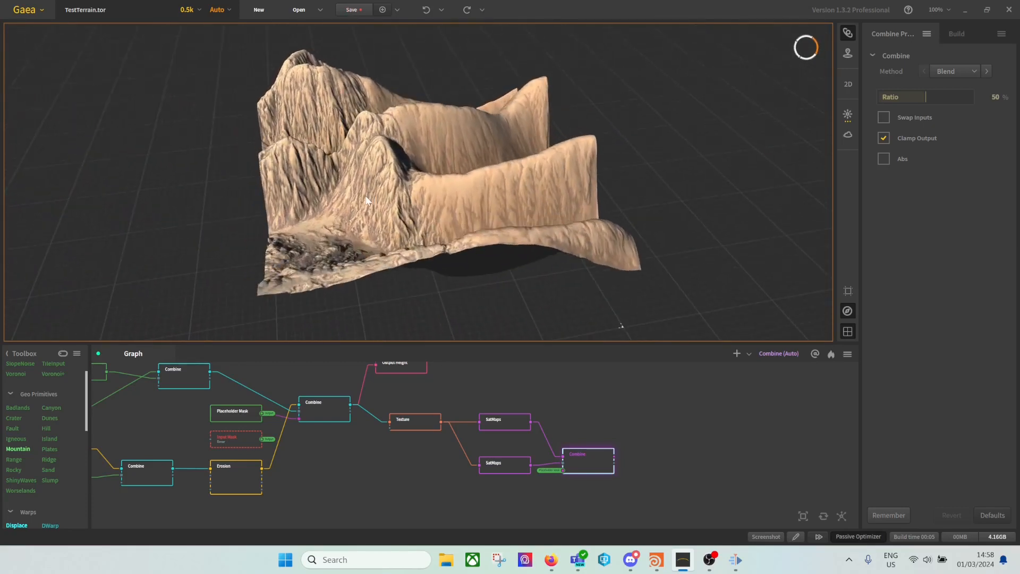
drag(959, 97, 1012, 97)
mouse_move(628, 208)
mouse_down()
mouse_move(617, 219)
mouse_move(610, 189)
mouse_move(623, 191)
mouse_up()
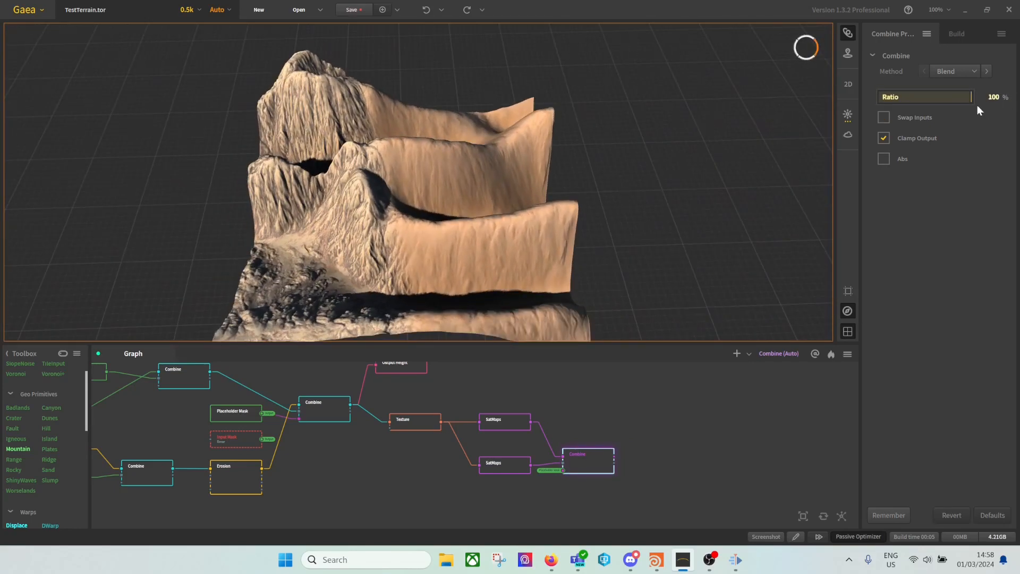
drag(607, 251, 424, 241)
drag(502, 235, 484, 243)
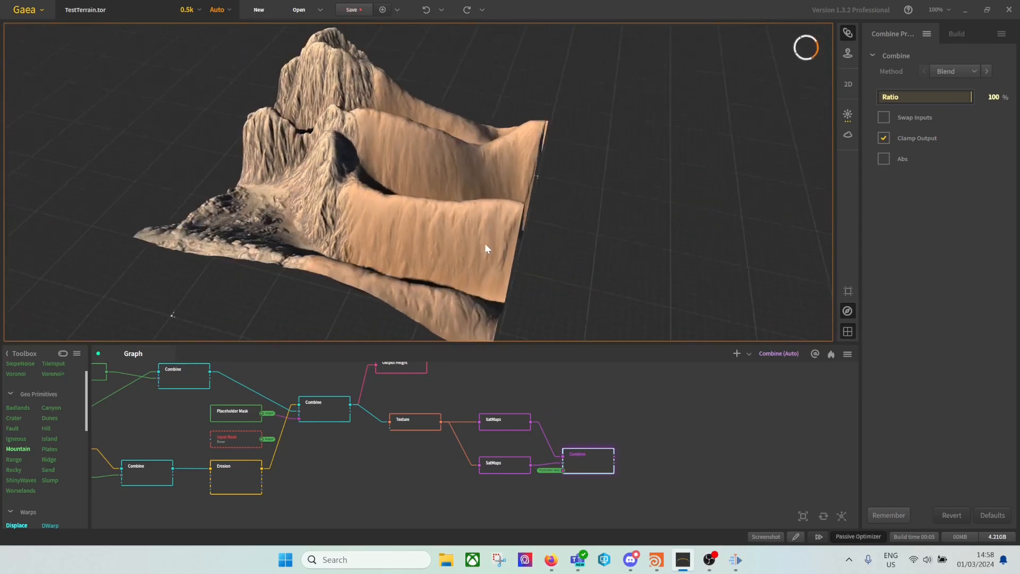
drag(397, 161, 412, 161)
Try a ratio of 80% on the colour Combine node and inspect the terrain's colour blend.
click(994, 97)
text(80)
key(Return)
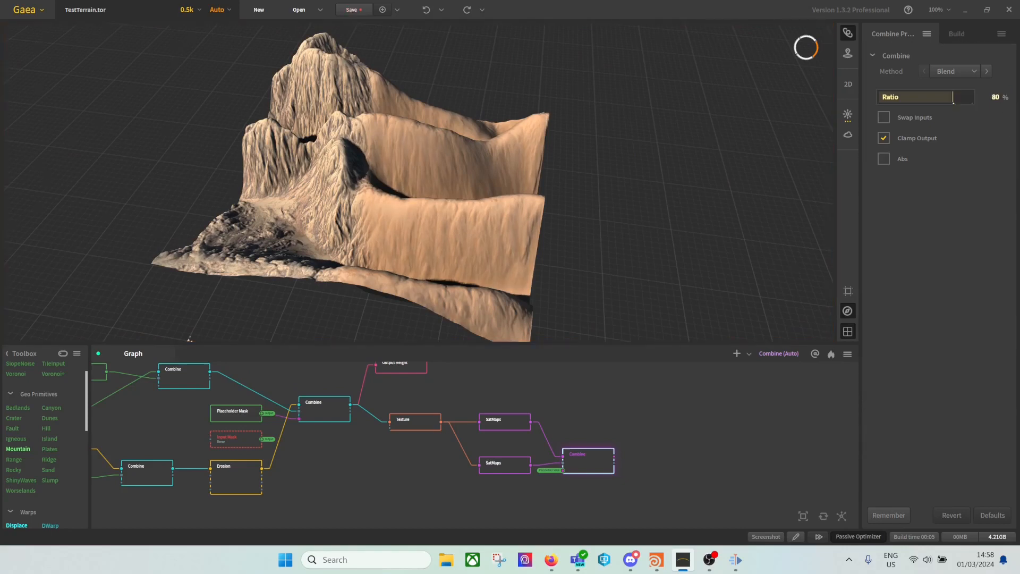
drag(587, 216, 590, 219)
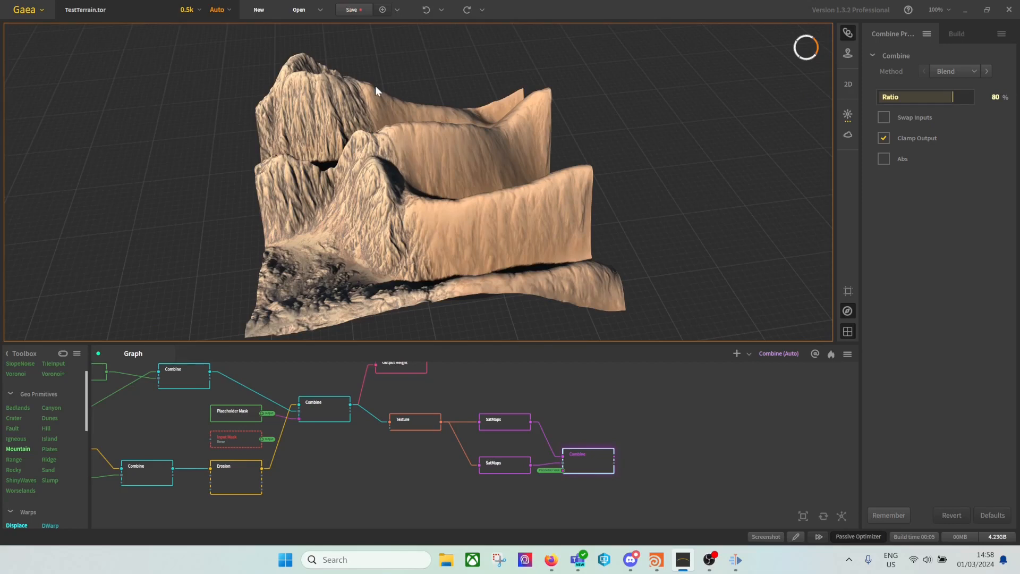
Restore the colour Combine node's ratio to 100% and inspect the terrain.
click(995, 96)
text(100)
key(Return)
middle_drag(717, 467, 632, 466)
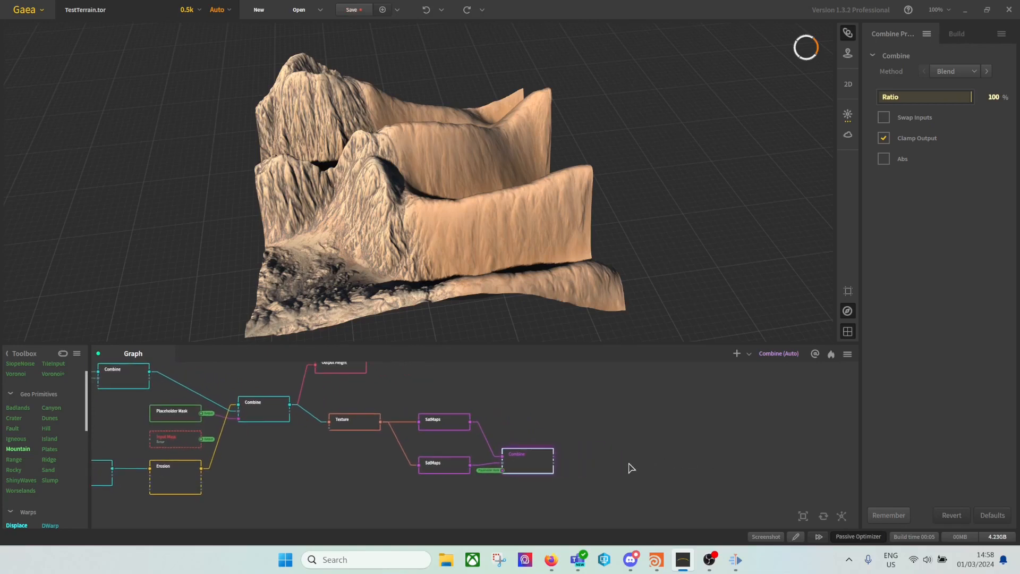
mouse_move(554, 266)
mouse_down()
mouse_move(584, 247)
mouse_move(565, 269)
mouse_move(599, 245)
mouse_move(526, 278)
mouse_move(544, 269)
mouse_up()
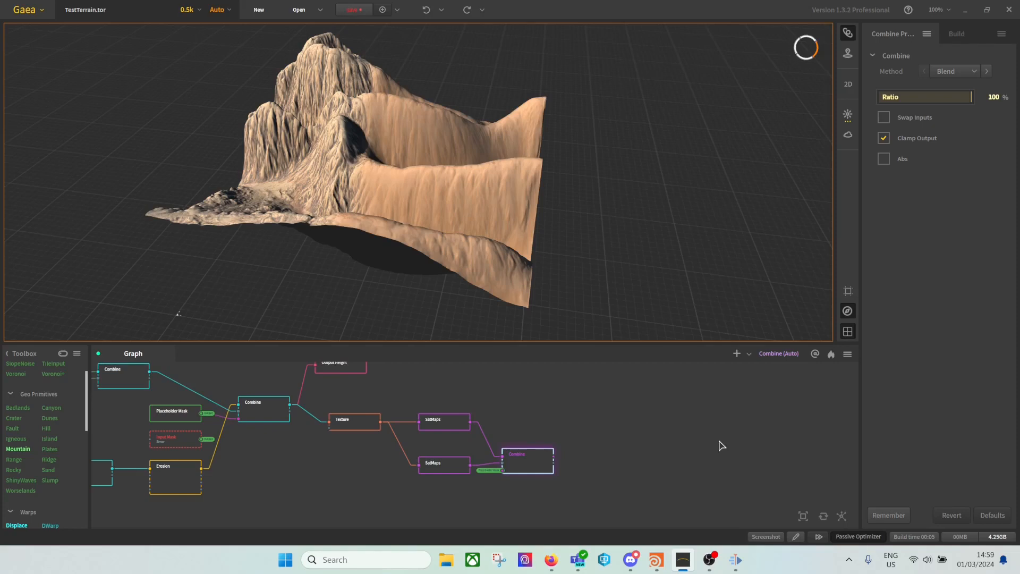
Add an Output node fed by the colour Combine node.
scroll(695, 447, down, 3)
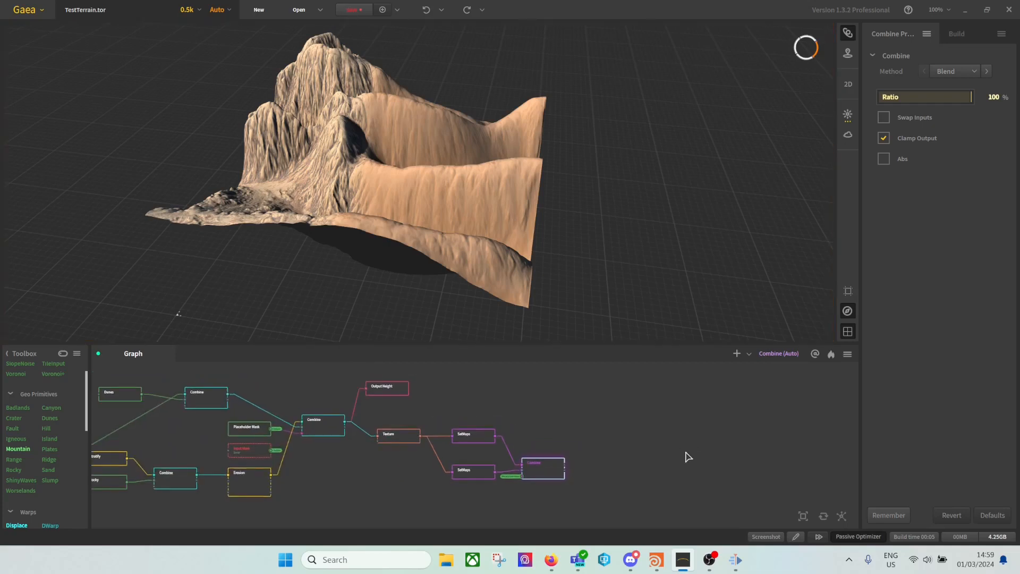
right_click(572, 456)
text(out)
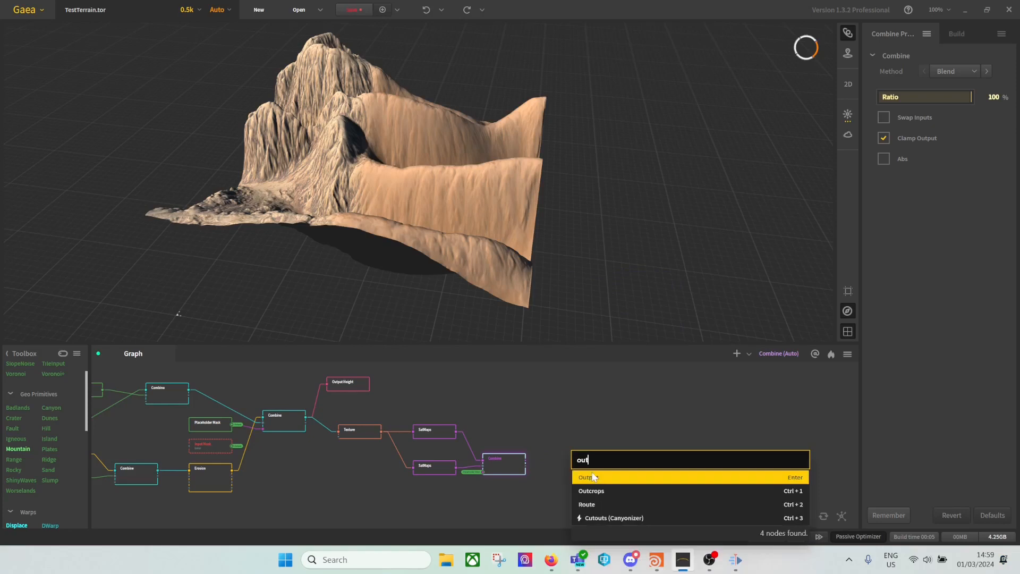
click(592, 477)
Rename the new Output node to "Output Color" and place it closer to the colour Combine node.
key(F2)
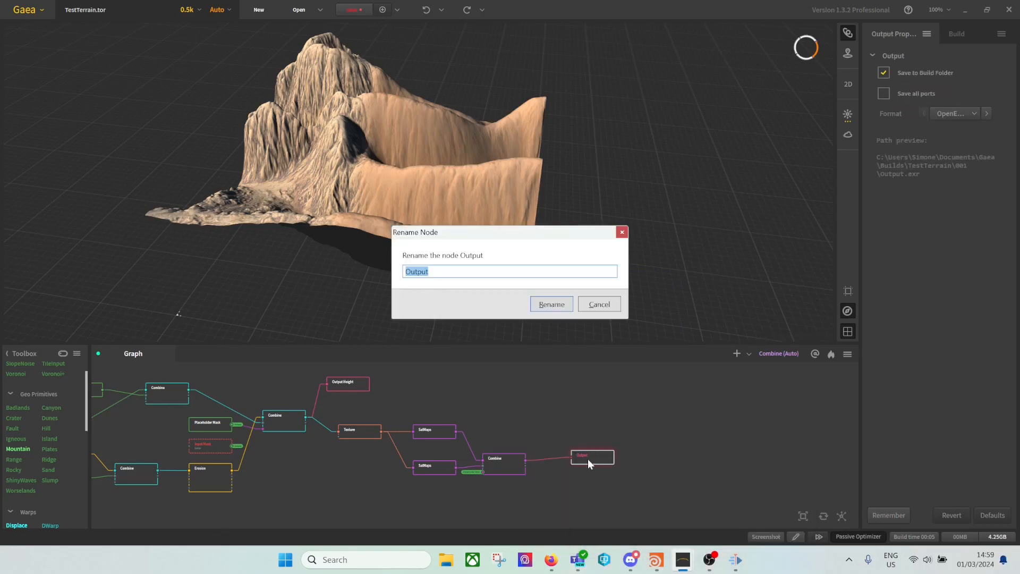
key(End)
text(Color)
key(Return)
drag(588, 458, 574, 462)
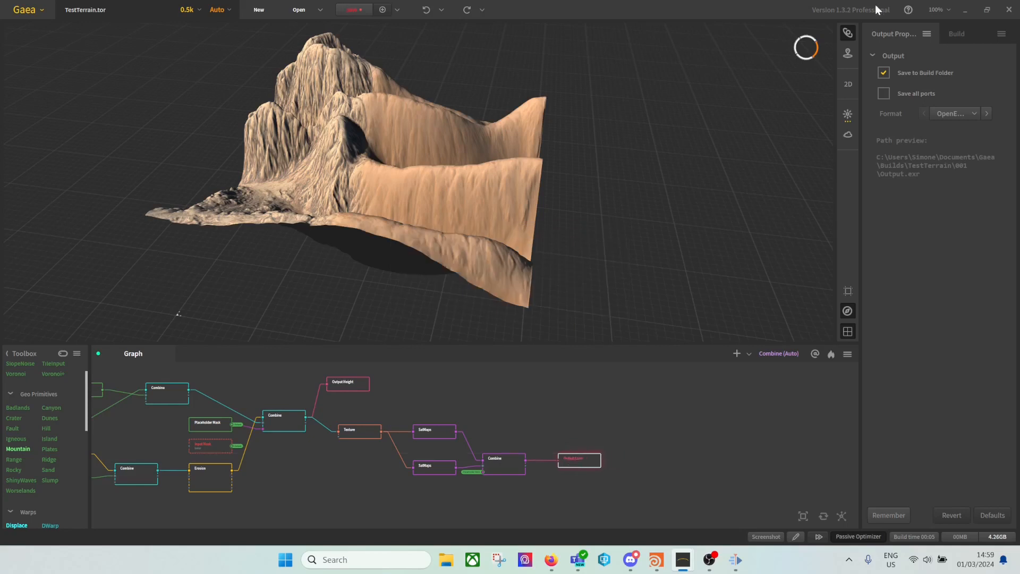
Expose the Path property of the Output Color node and enter a custom variable name for it.
click(929, 34)
click(931, 181)
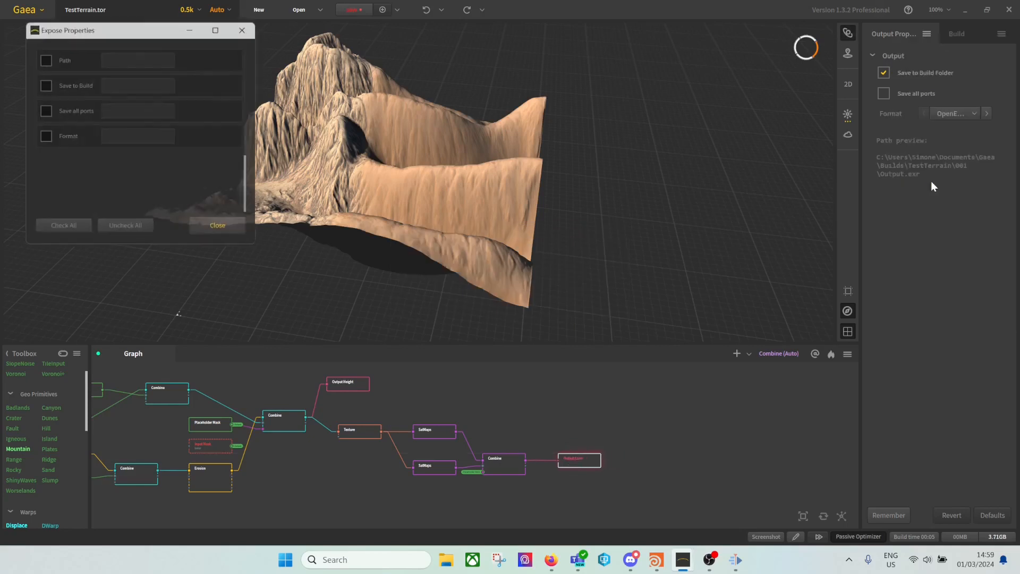
click(37, 56)
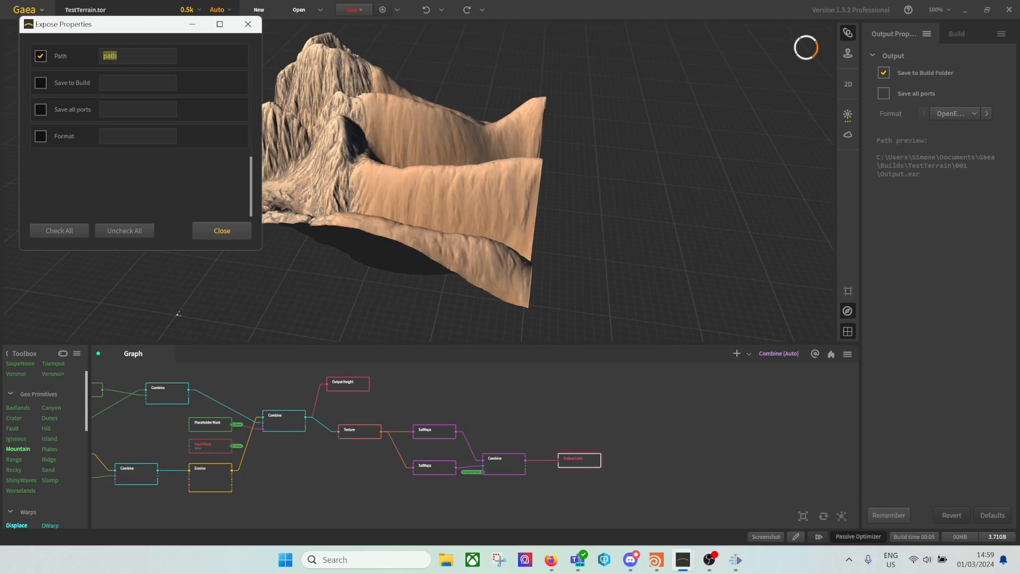
text(outp)
drag(579, 460, 575, 460)
Connect the Input Height node to Stratify and to the first input of the Combine node that also takes Dunes.
middle_drag(634, 472, 736, 447)
middle_drag(548, 474, 676, 478)
scroll(296, 432, up, 3)
drag(274, 390, 314, 441)
scroll(445, 421, down, 2)
middle_drag(444, 421, 366, 487)
drag(223, 460, 401, 411)
Connect the Input Mask portal to the colour Combine node's mask input in place of Placeholder Mask.
middle_drag(625, 498, 438, 451)
drag(594, 460, 573, 484)
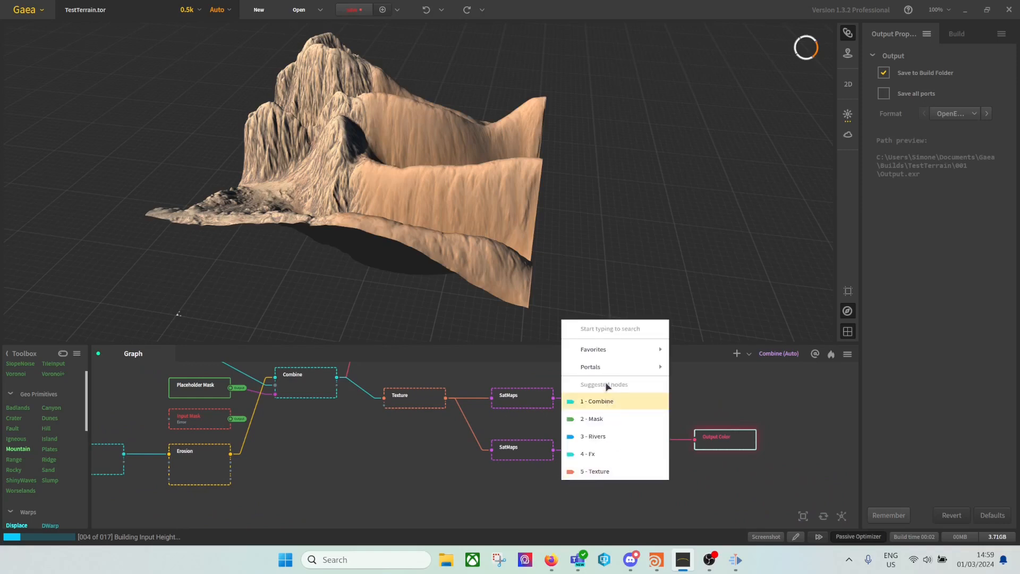
mouse_move(605, 367)
click(697, 385)
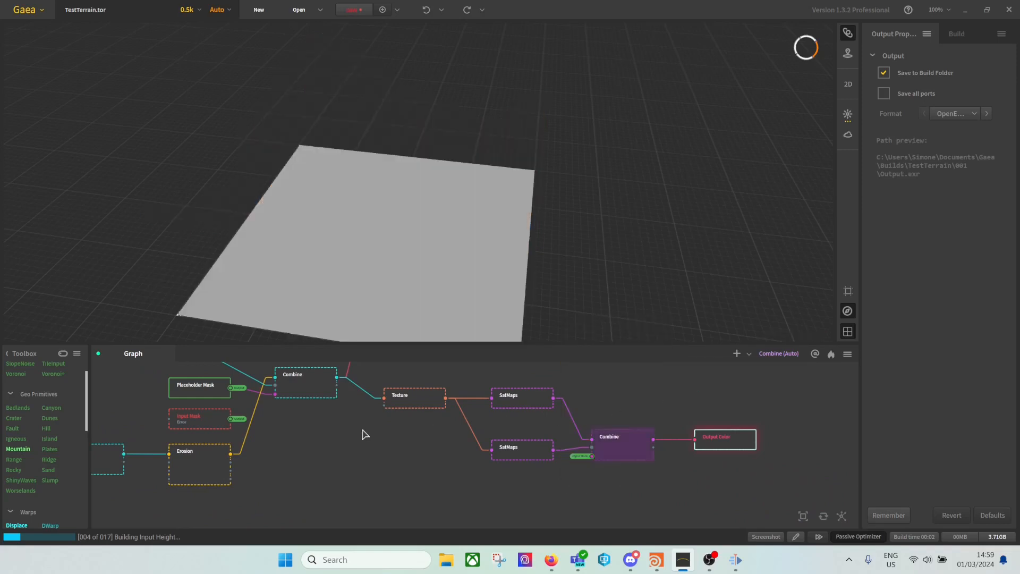
Connect the Input Mask node to the mask input of the Combine node feeding Texture, and save the file.
middle_drag(364, 433, 440, 441)
drag(420, 406, 380, 431)
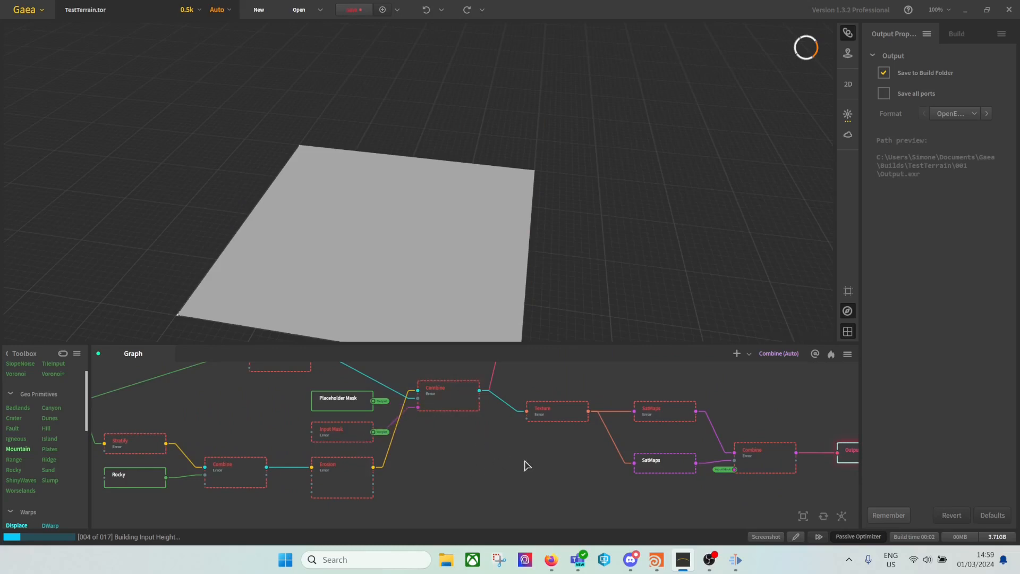
scroll(526, 468, down, 3)
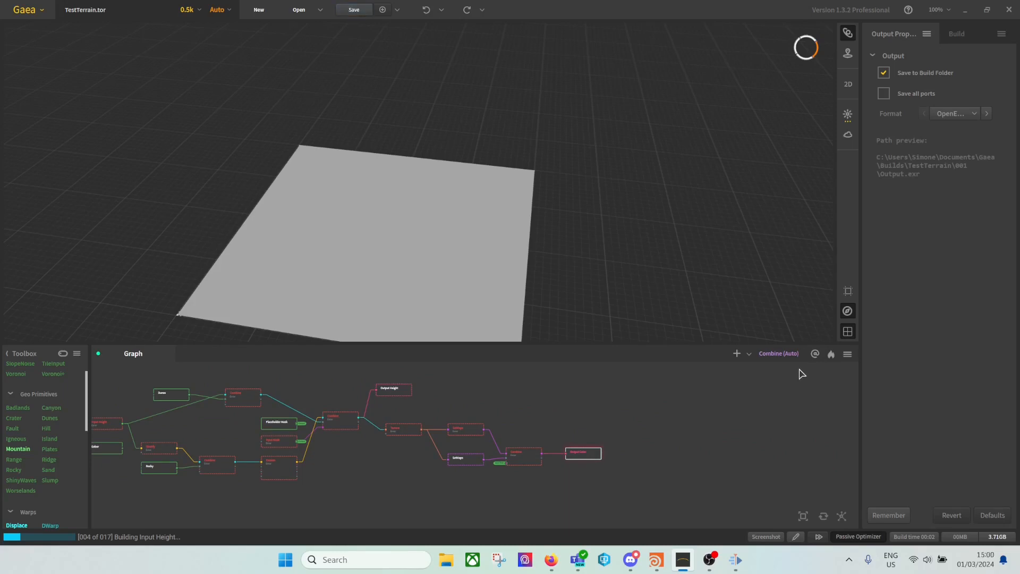
Switch to Houdini and set the preset of the gaea_tor_processor1 node to Mountain.
click(655, 555)
key(Escape)
drag(433, 320, 618, 388)
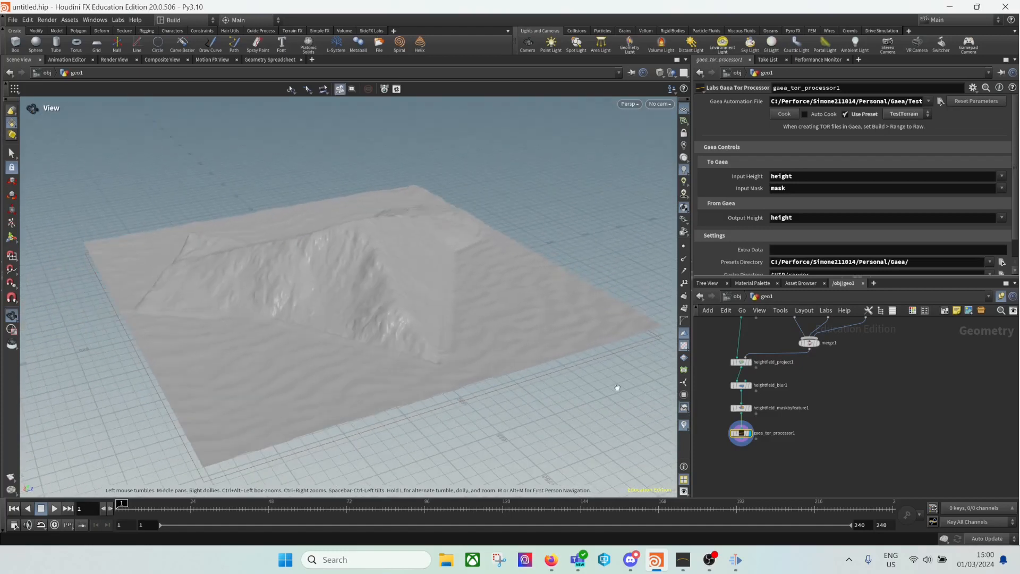
click(904, 114)
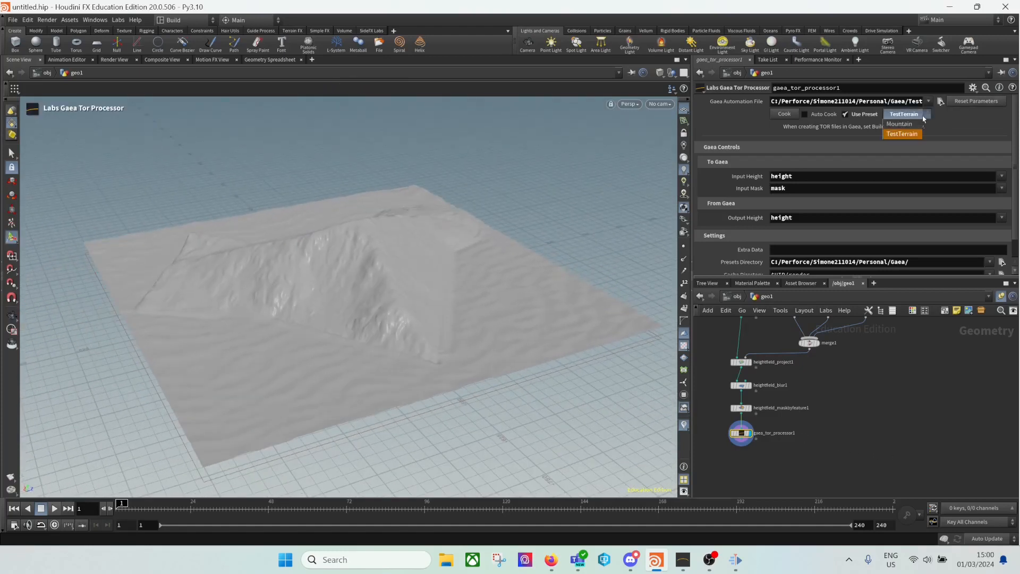
click(909, 124)
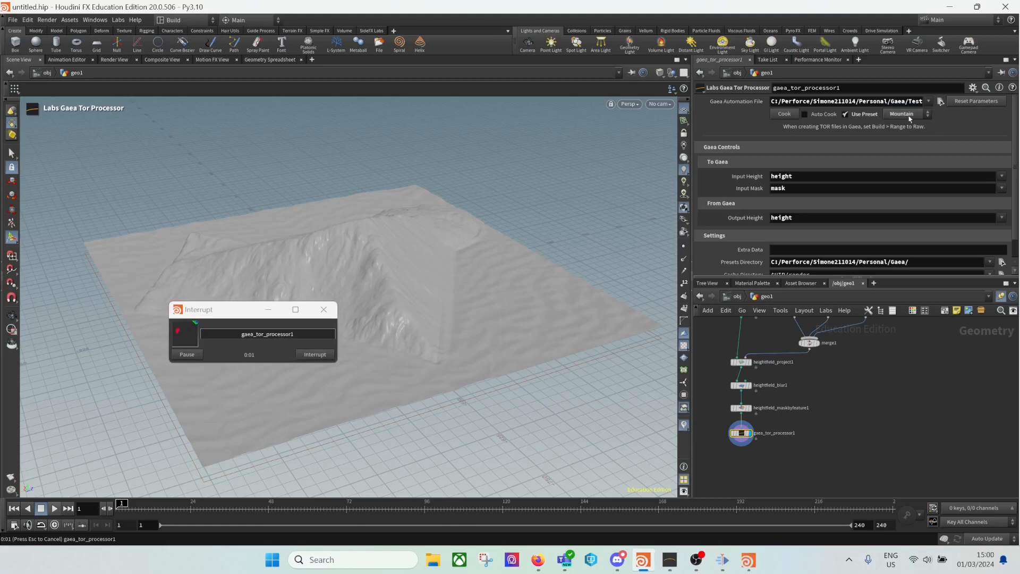
Set the preset to TestTerrain and map Input Height to height, Input Mask to mask, Output Height to height and Output Color to Cd.
click(906, 115)
click(903, 133)
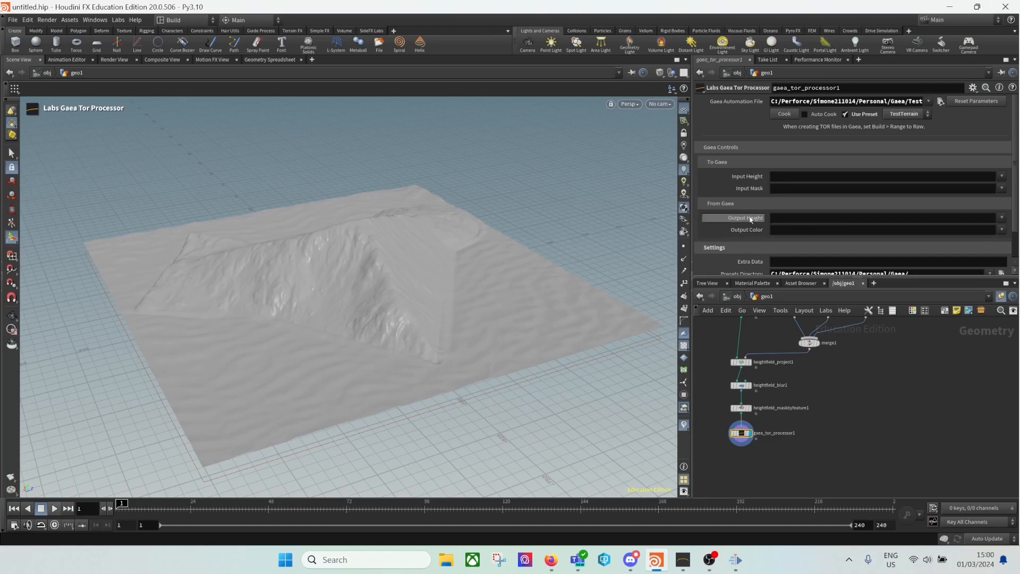
alt+middle_drag(375, 244, 413, 230)
click(800, 177)
text(height)
key(Tab)
text(mask)
key(Tab)
text(height)
key(Tab)
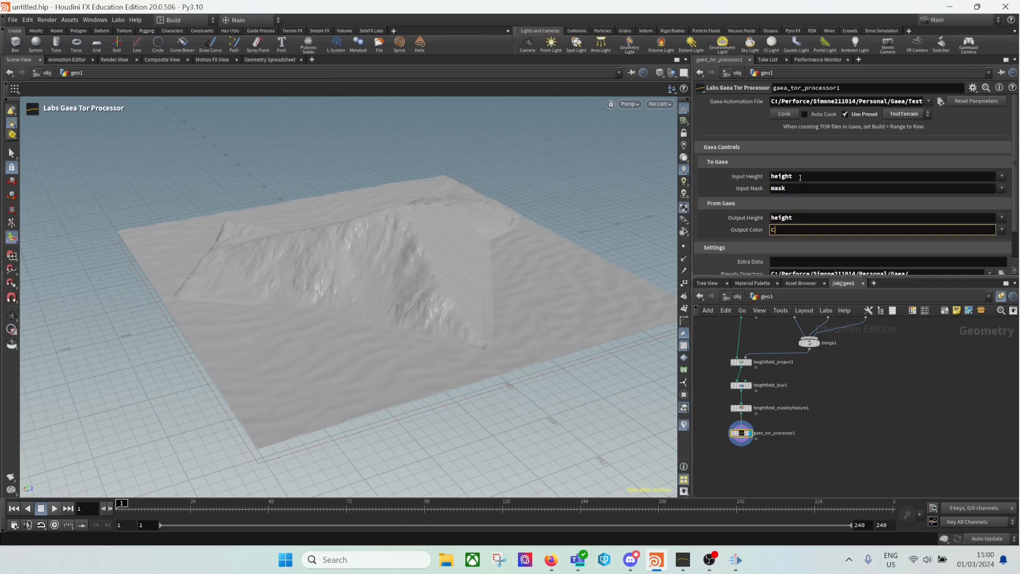
click(821, 416)
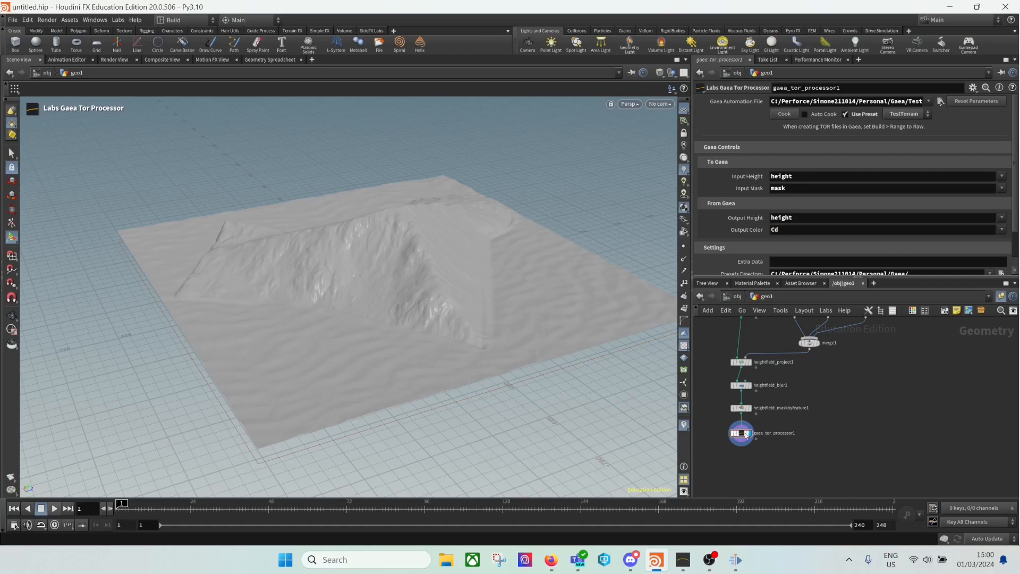
Cook the gaea_tor_processor1 node with the TestTerrain preset.
alt+drag(361, 355, 415, 353)
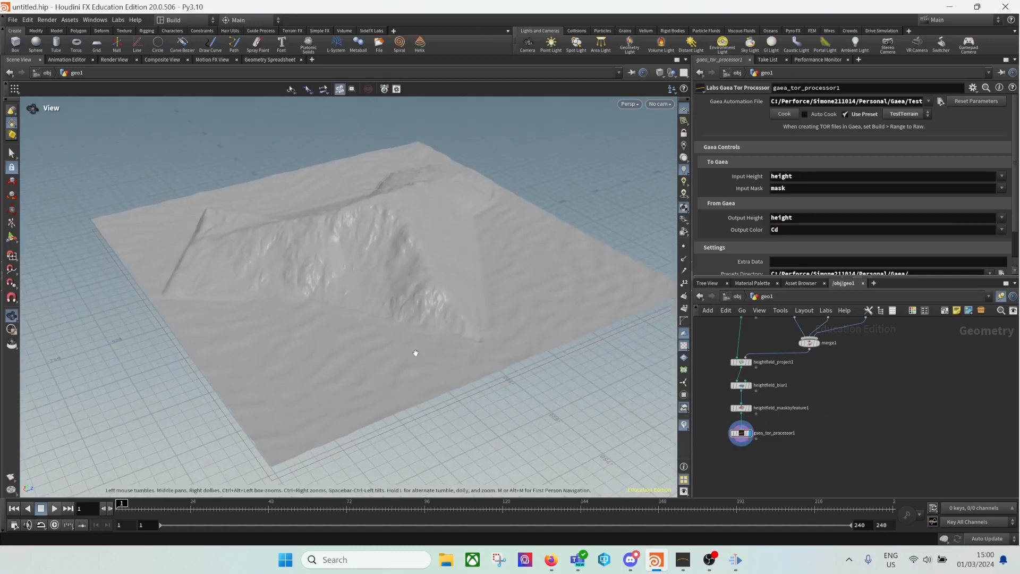
key(Return)
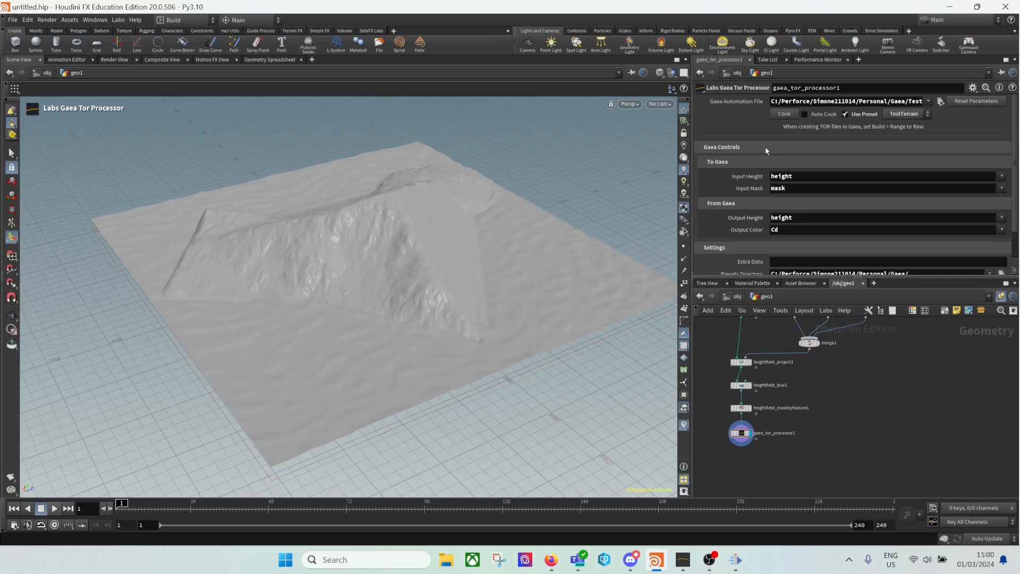
click(781, 115)
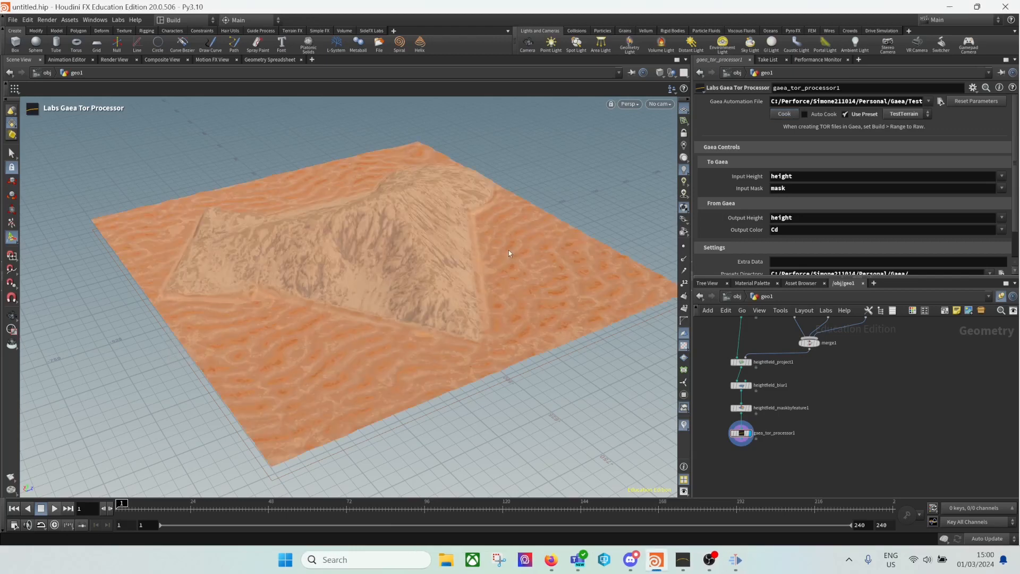
Examine the cooked terrain's colours up close and from several angles, especially where the mountain meets the dunes.
key(Escape)
drag(508, 250, 462, 308)
right_drag(462, 307, 569, 323)
middle_drag(569, 323, 430, 327)
drag(422, 318, 248, 335)
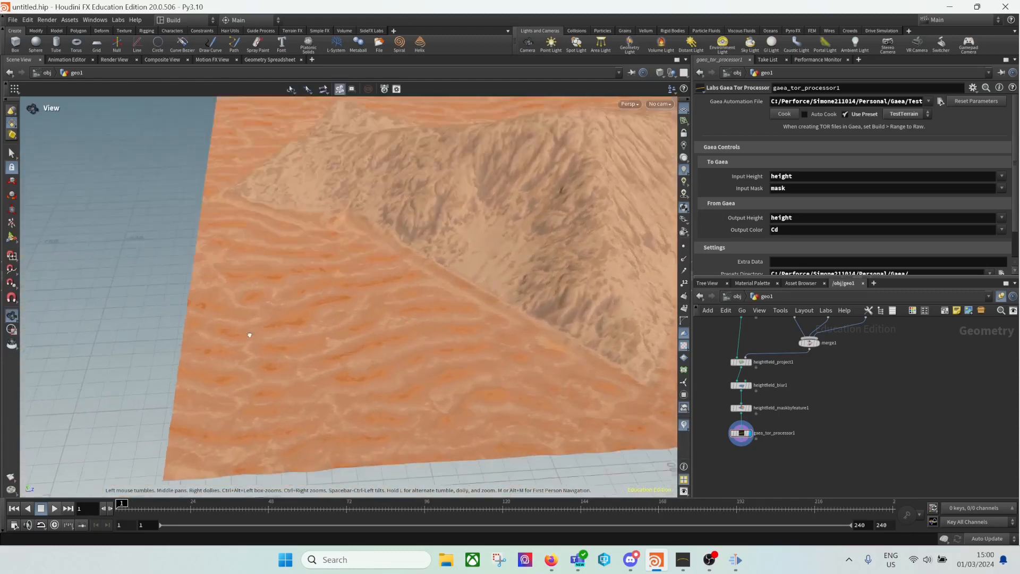
right_drag(248, 335, 421, 348)
drag(421, 348, 245, 327)
drag(601, 393, 588, 342)
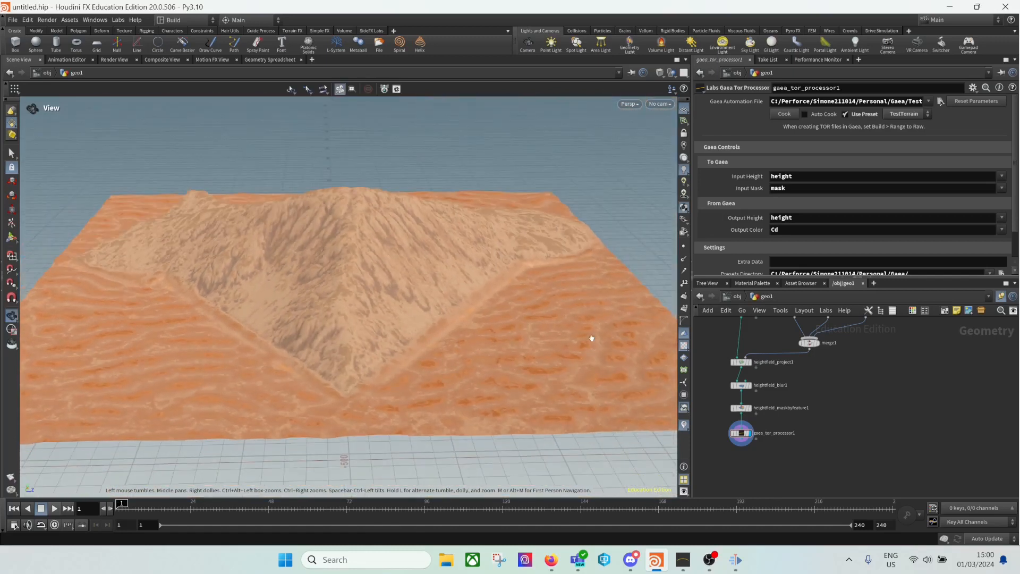
key(Return)
drag(514, 328, 542, 313)
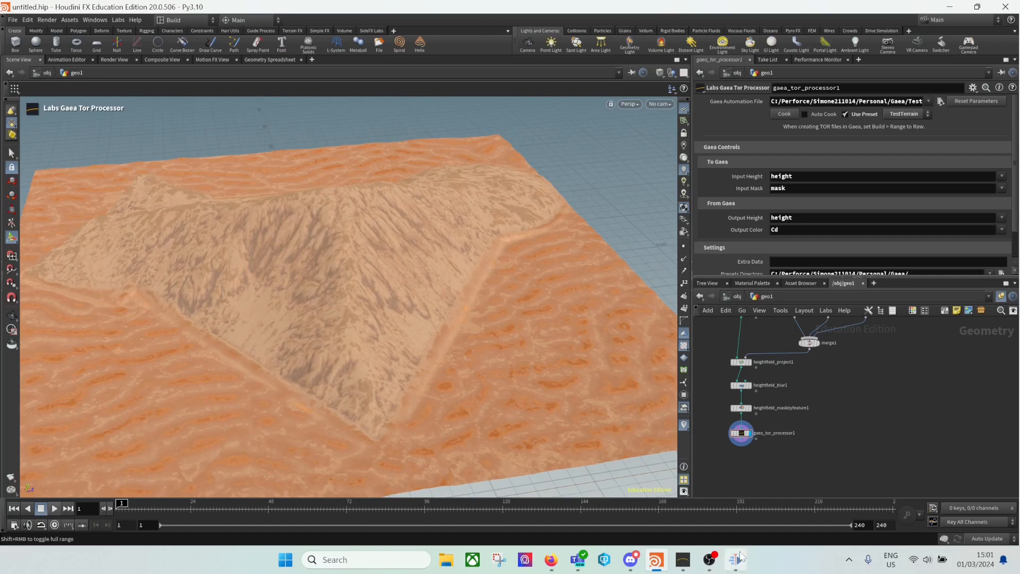
mouse_move(685, 565)
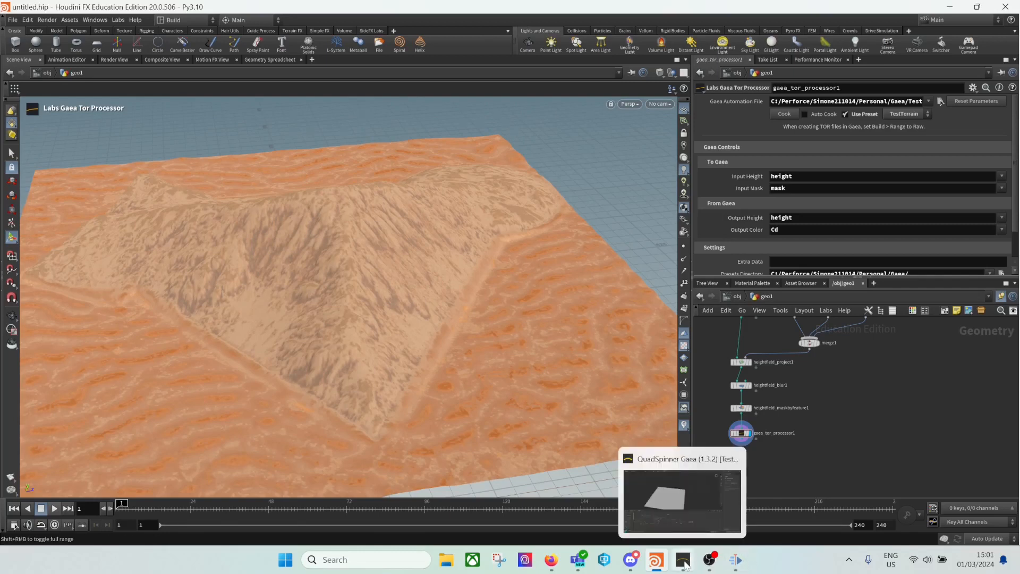
alt+drag(515, 359, 548, 400)
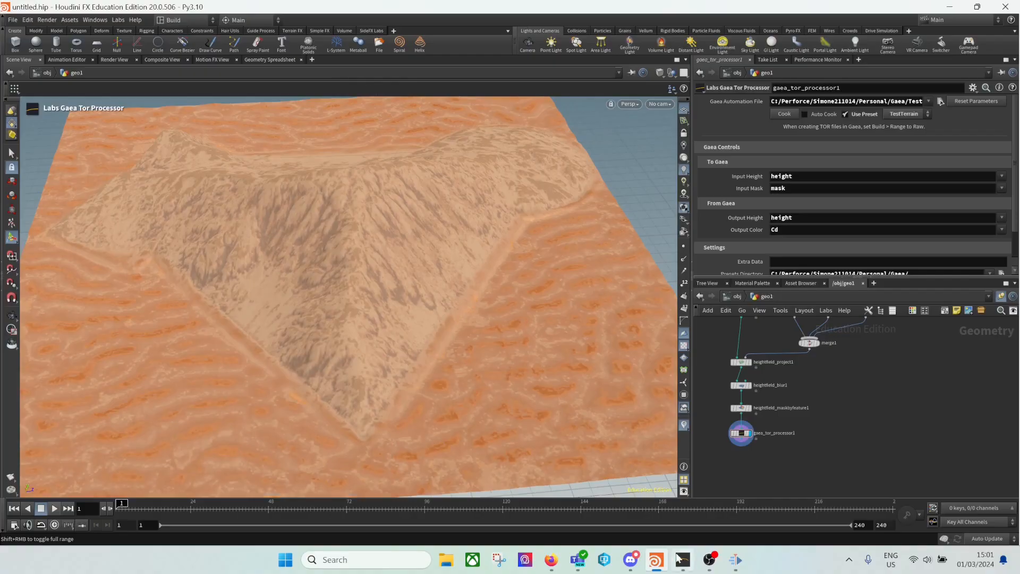
Check the lower SatMaps node's satellite map in Gaea, and inspect the coloured terrain again in Houdini from the opposite side.
click(682, 559)
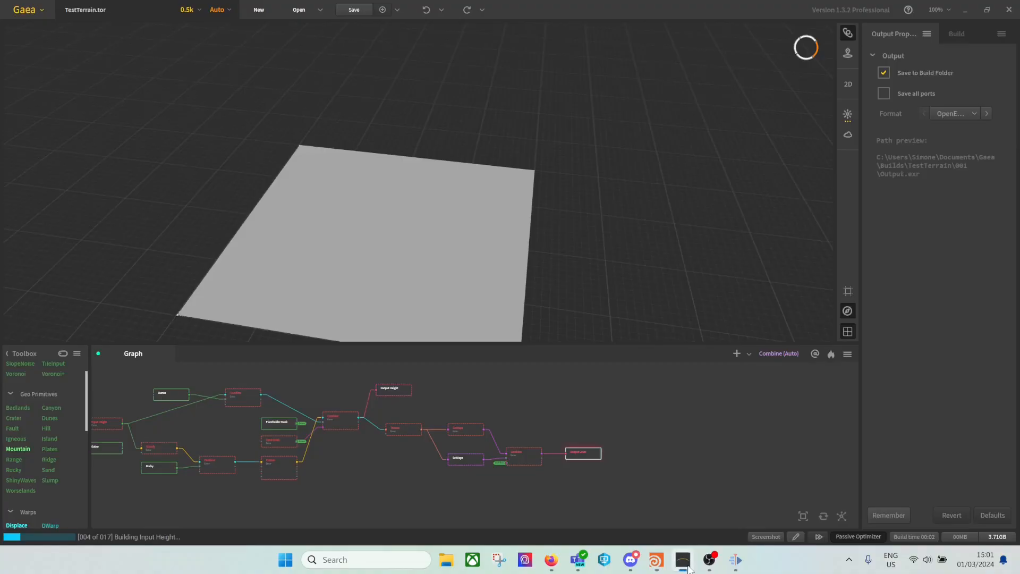
click(472, 464)
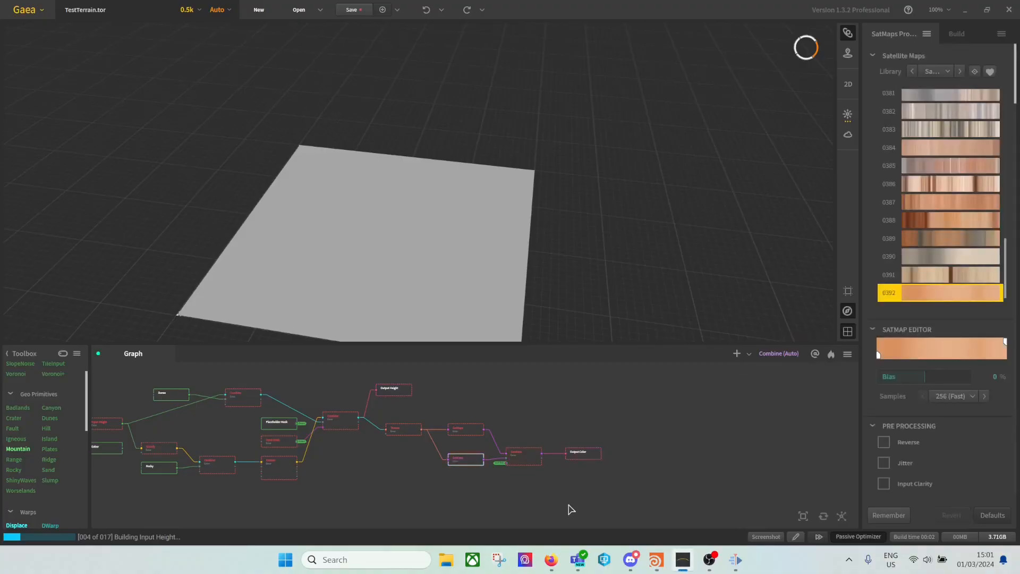
click(675, 564)
alt+drag(497, 396, 407, 333)
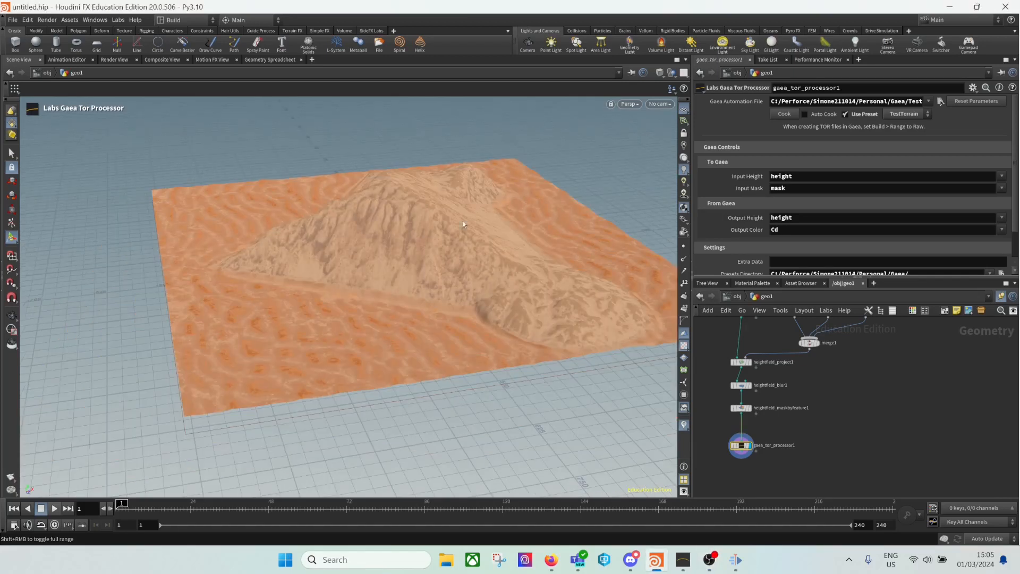
alt+middle_drag(417, 275, 349, 298)
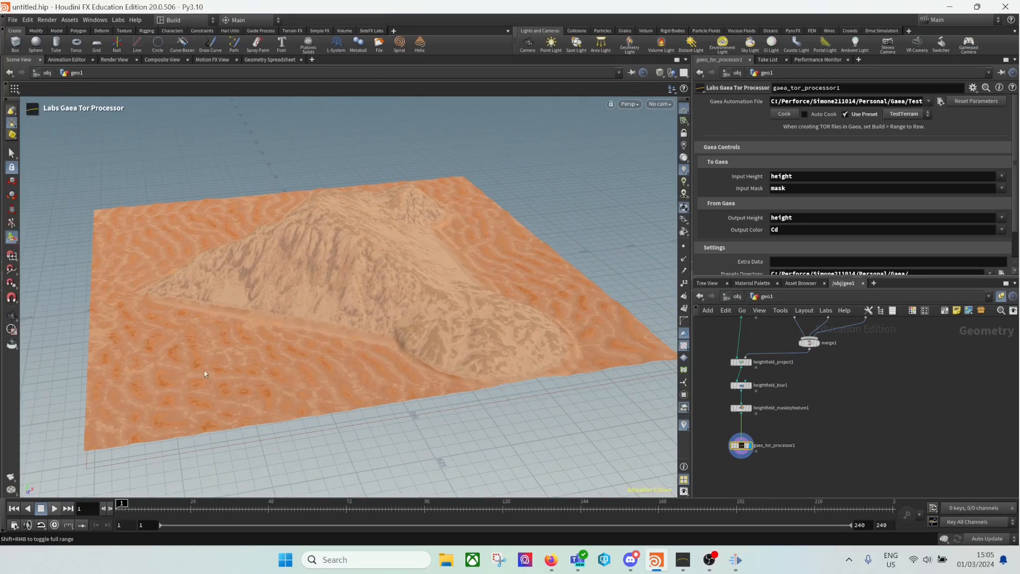
mouse_move(233, 367)
alt+mouse_down()
mouse_move(235, 385)
mouse_move(226, 310)
mouse_move(244, 362)
alt+mouse_up()
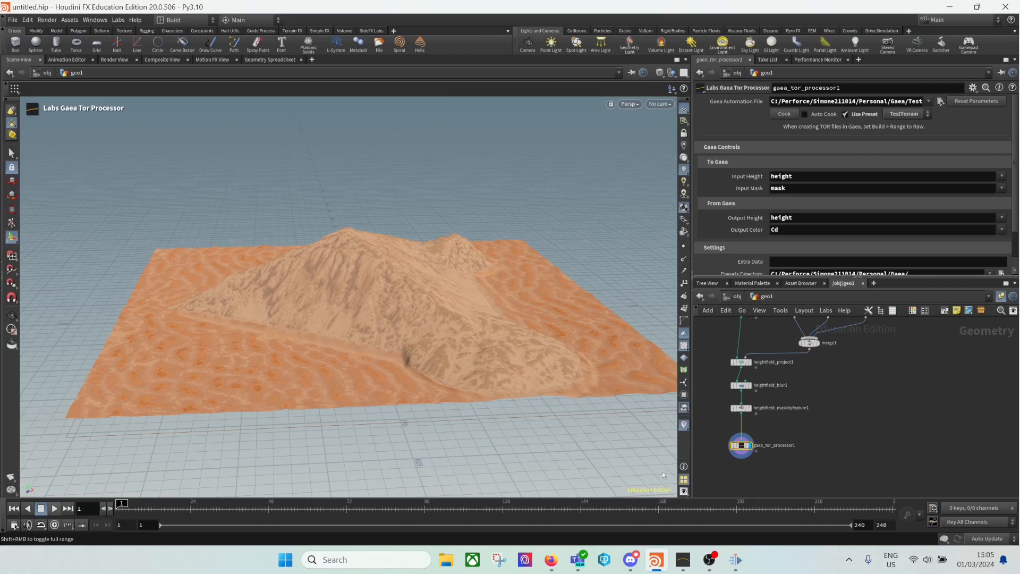
Switch to Gaea and connect Placeholder Mask to the mask input of the Combine node feeding Texture, replacing Input Mask.
click(680, 557)
middle_drag(691, 405, 631, 428)
scroll(631, 428, down, 2)
scroll(376, 463, up, 1)
middle_drag(376, 463, 567, 453)
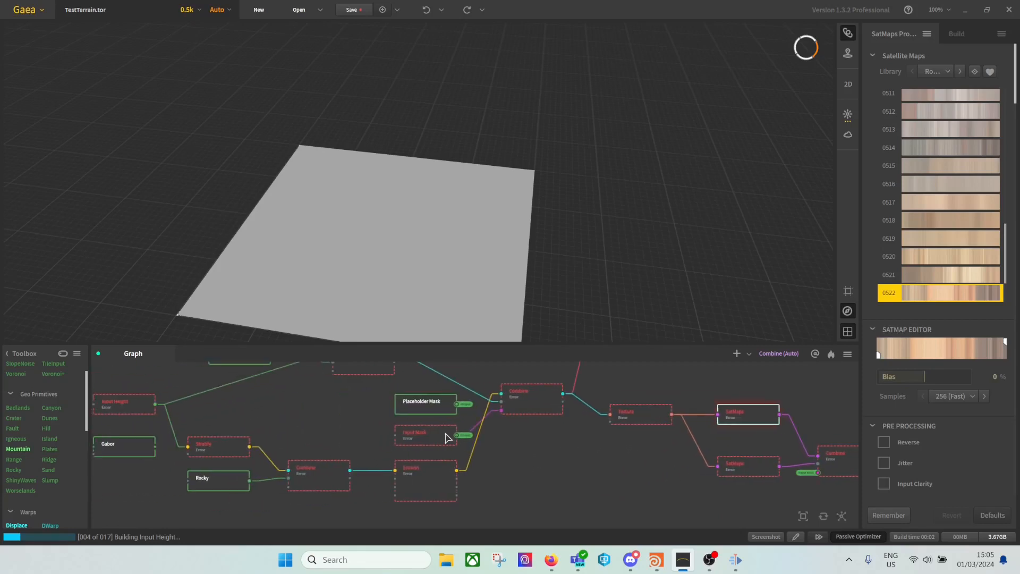
drag(458, 405, 502, 411)
Set the colour Combine node's mask input to the Placeholder Mask portal.
middle_drag(575, 460, 327, 435)
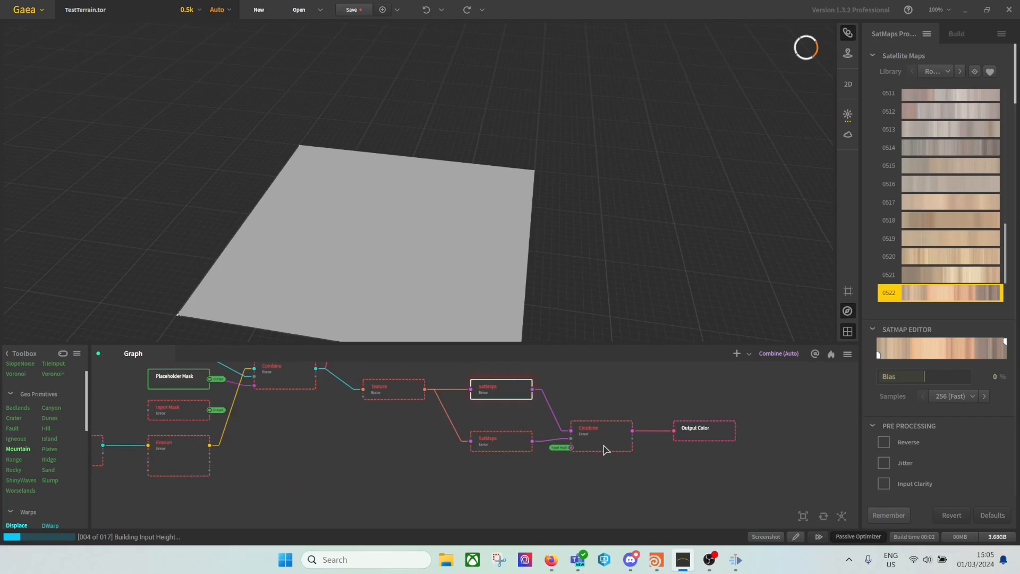
right_click(534, 478)
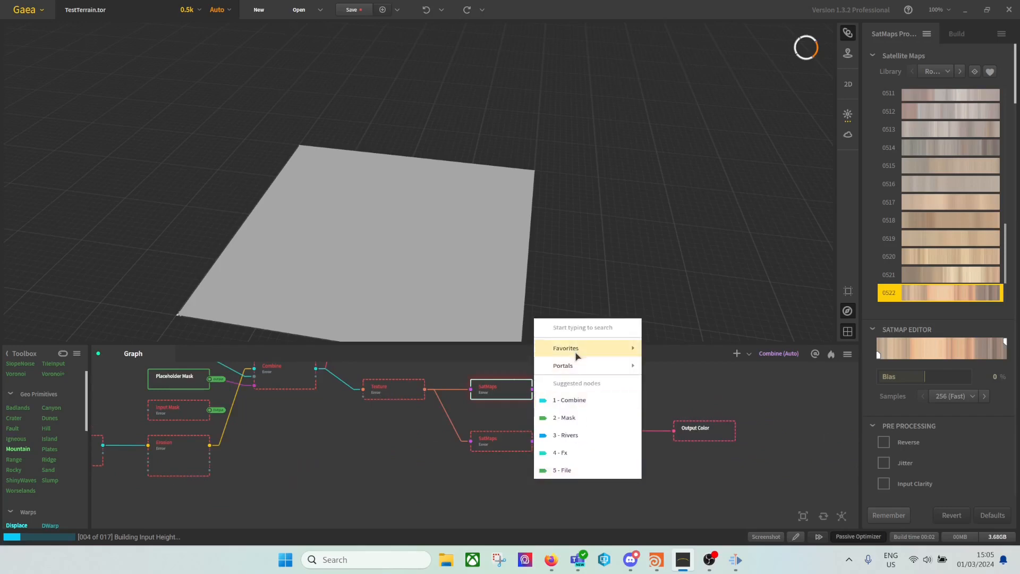
mouse_move(580, 365)
click(688, 399)
Connect Gabor in place of Input Height to Stratify and the Combine node that takes Dunes, and preview the colour result.
middle_drag(380, 450, 647, 458)
middle_drag(353, 398, 434, 468)
drag(256, 499, 433, 415)
middle_drag(433, 458, 133, 413)
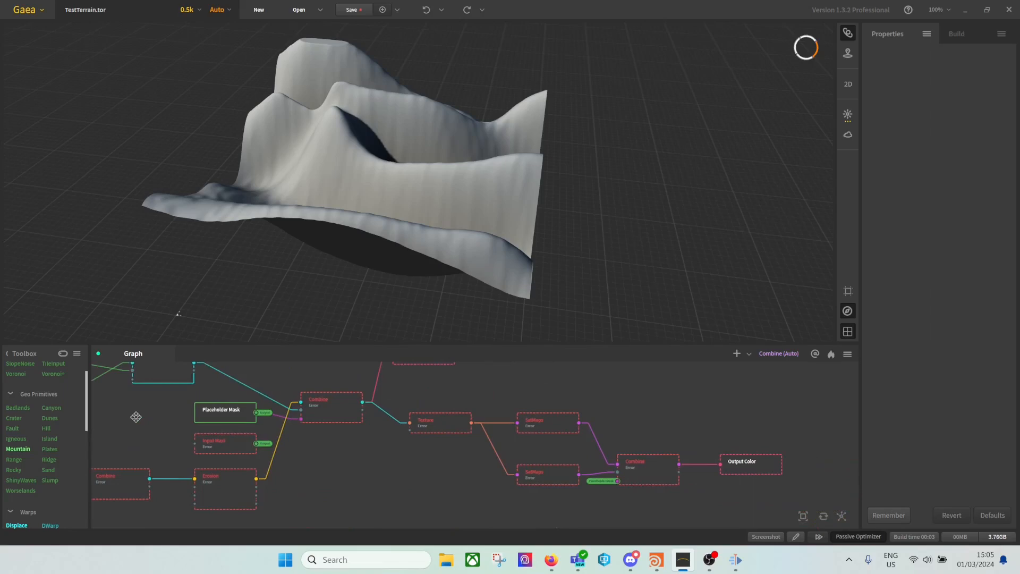
click(651, 467)
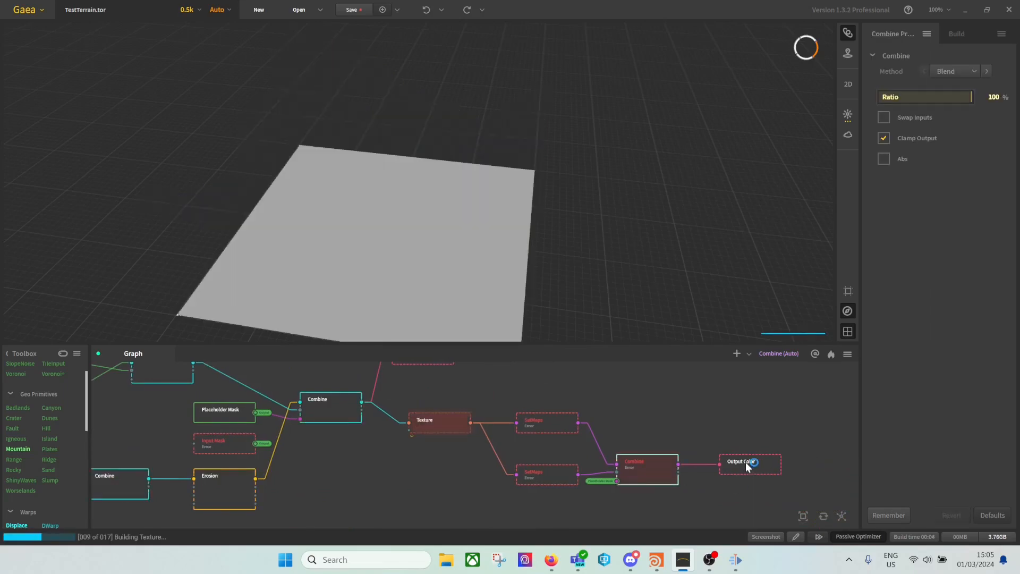
scroll(673, 424, down, 3)
click(717, 446)
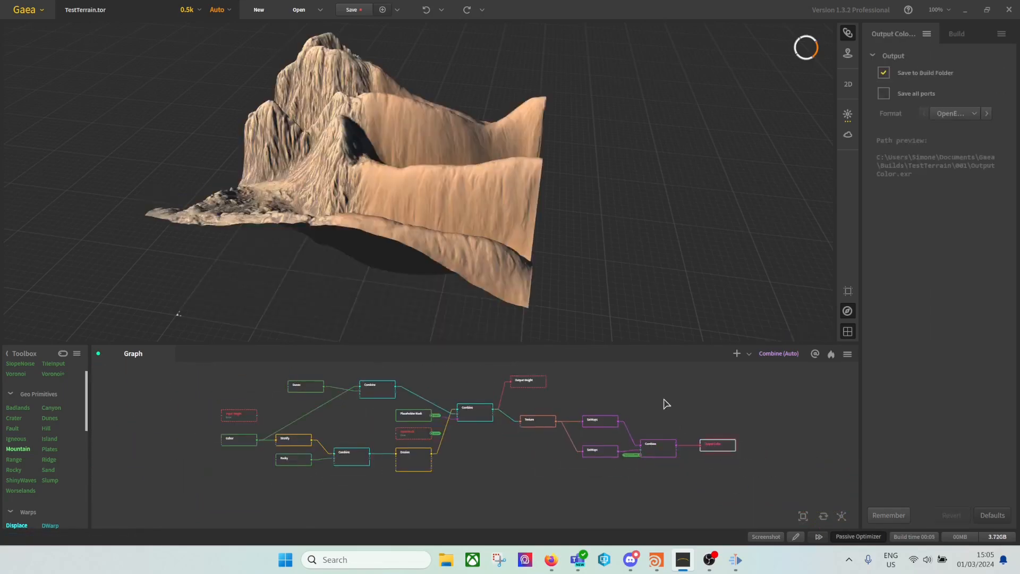
Move the Texture, SatMaps, colour Combine and Output Color nodes farther along the graph to make room after the main Combine node.
drag(519, 390, 528, 389)
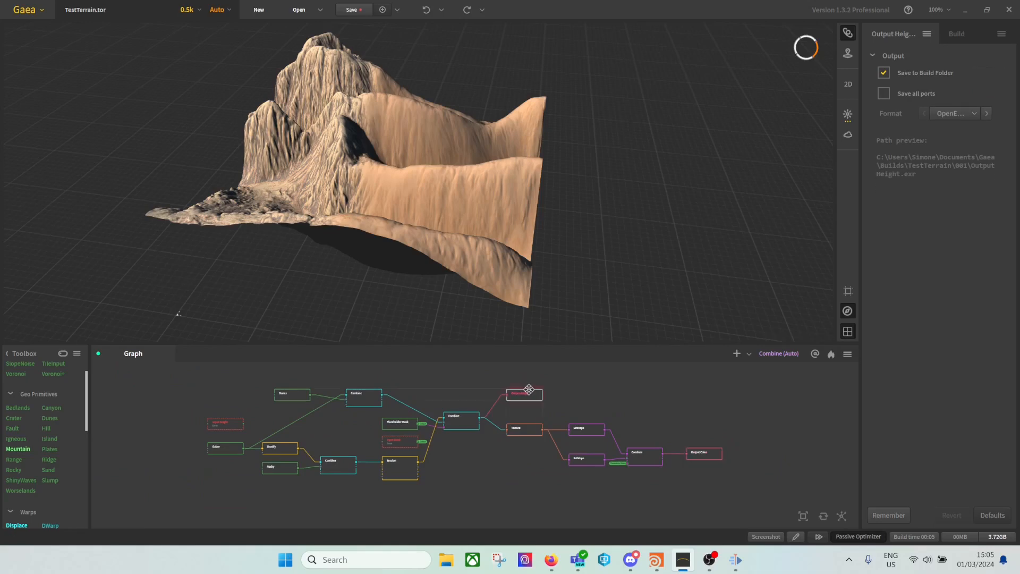
drag(759, 493, 682, 420)
click(675, 394)
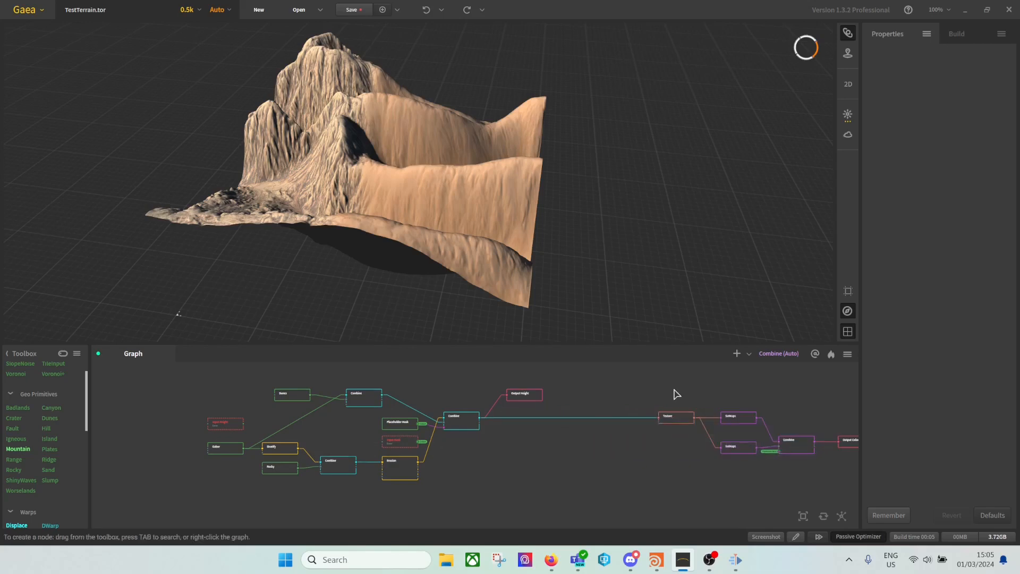
Add an Arboreal node below the connection to Texture and feed it from the main Combine node's output.
scroll(552, 464, up, 3)
right_click(556, 431)
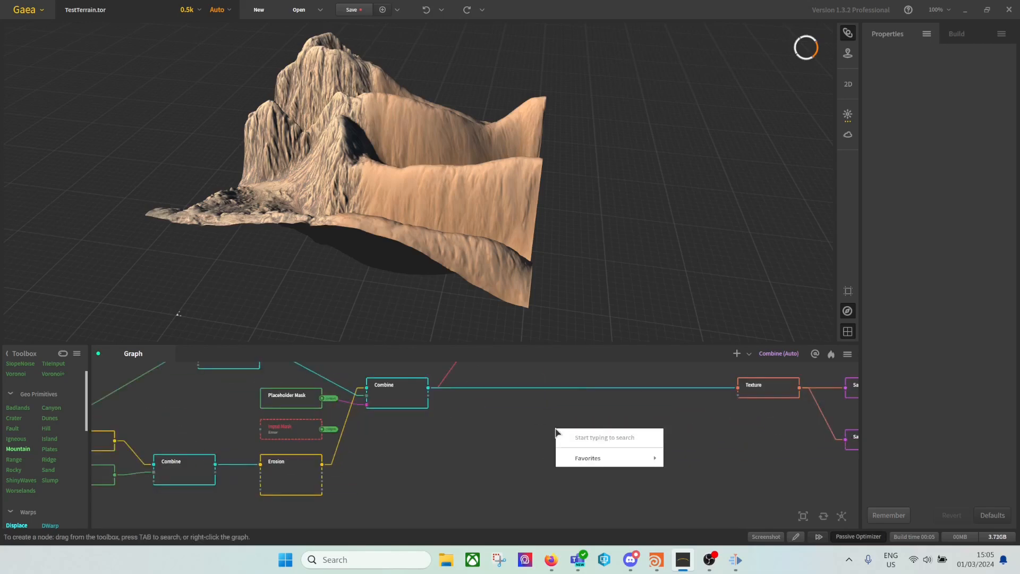
text(arb)
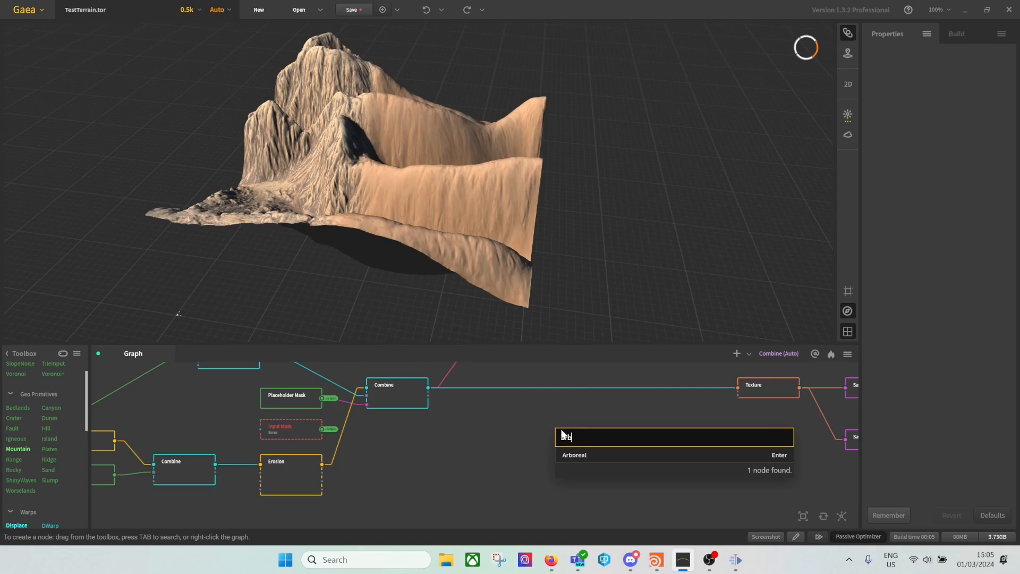
click(593, 455)
drag(585, 444, 538, 425)
drag(431, 389, 510, 418)
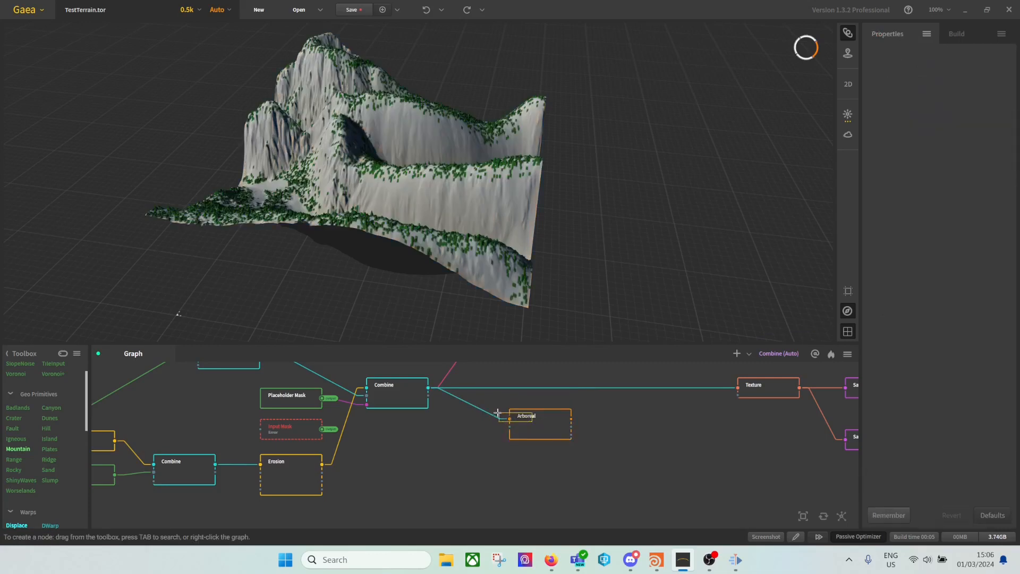
click(541, 432)
drag(551, 429, 517, 419)
Compare the Arboreal node's Broadleaf, Shrubs and Conifers types on the terrain, and set its Type to Broadleaf.
drag(499, 194, 658, 197)
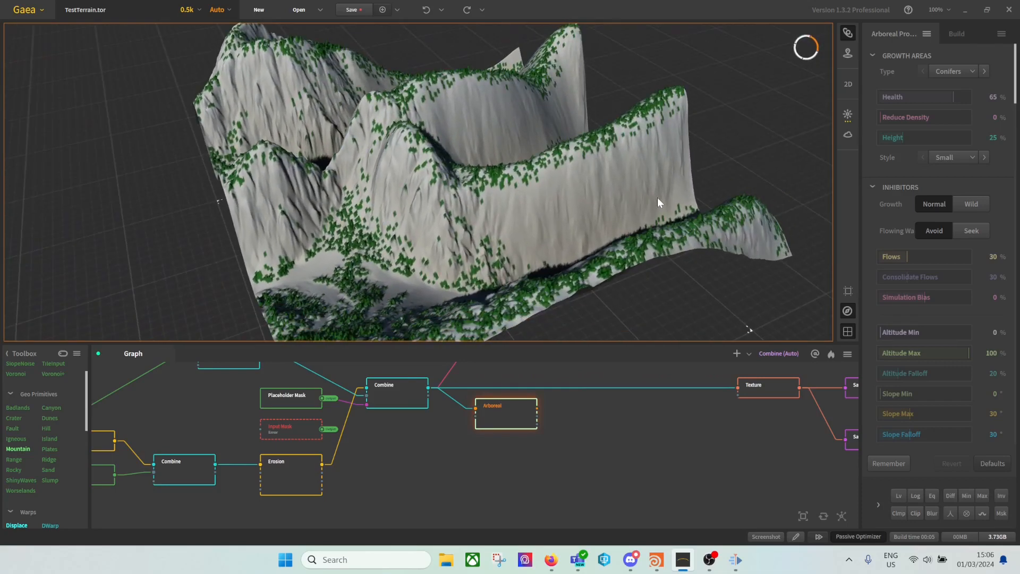
drag(699, 104, 772, 109)
click(955, 70)
click(954, 99)
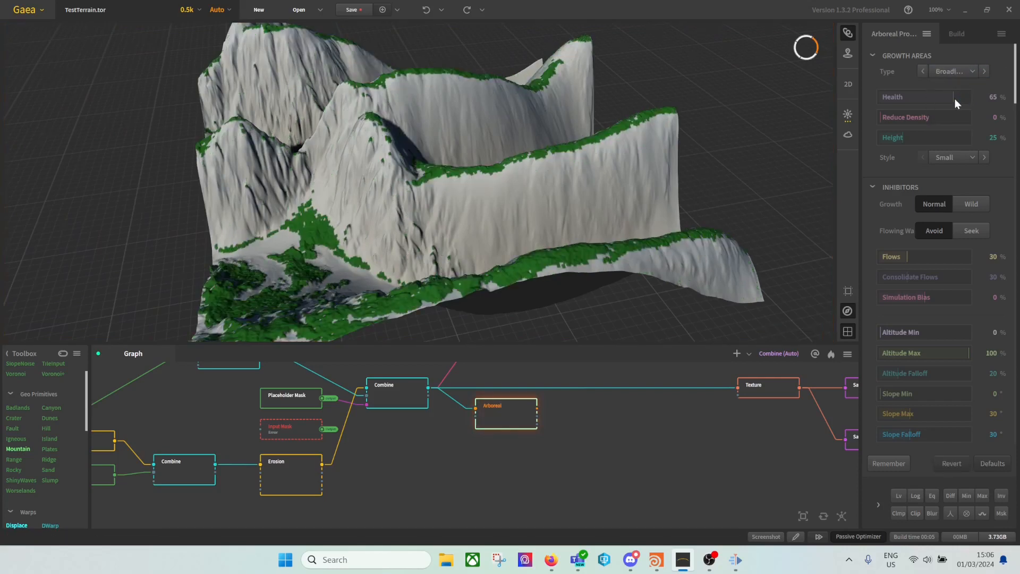
click(945, 69)
click(948, 119)
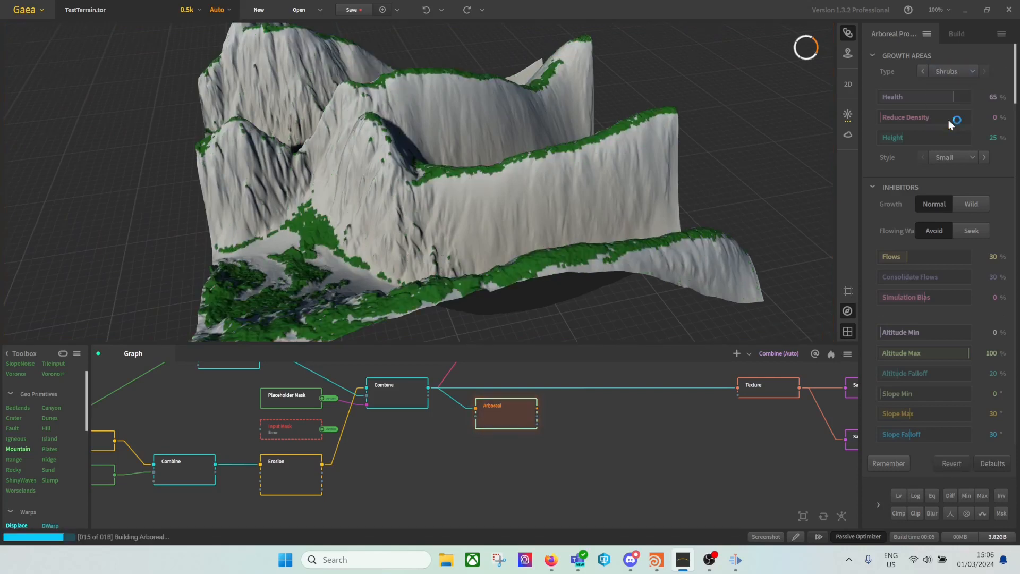
click(955, 69)
click(955, 87)
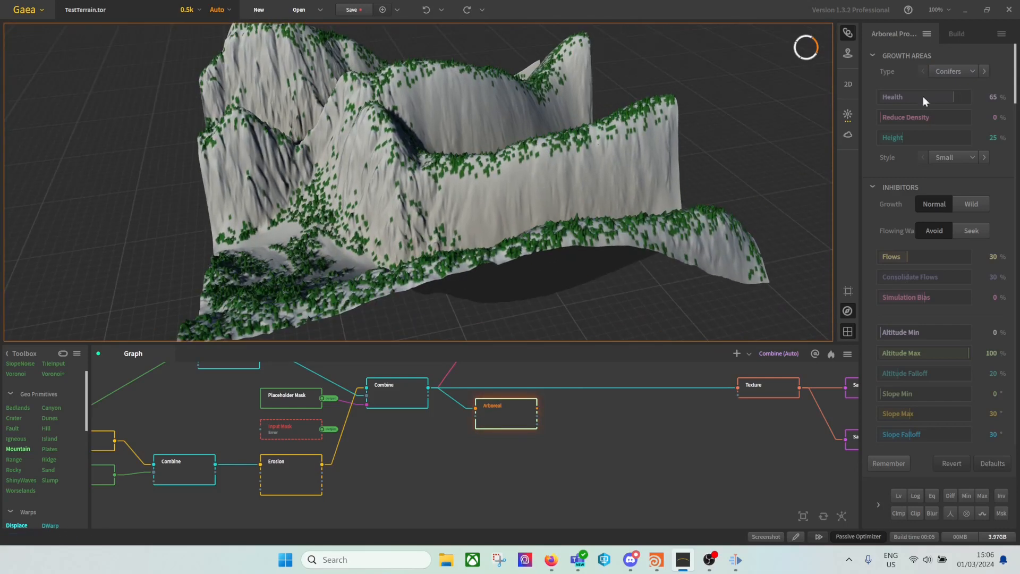
click(949, 71)
click(955, 98)
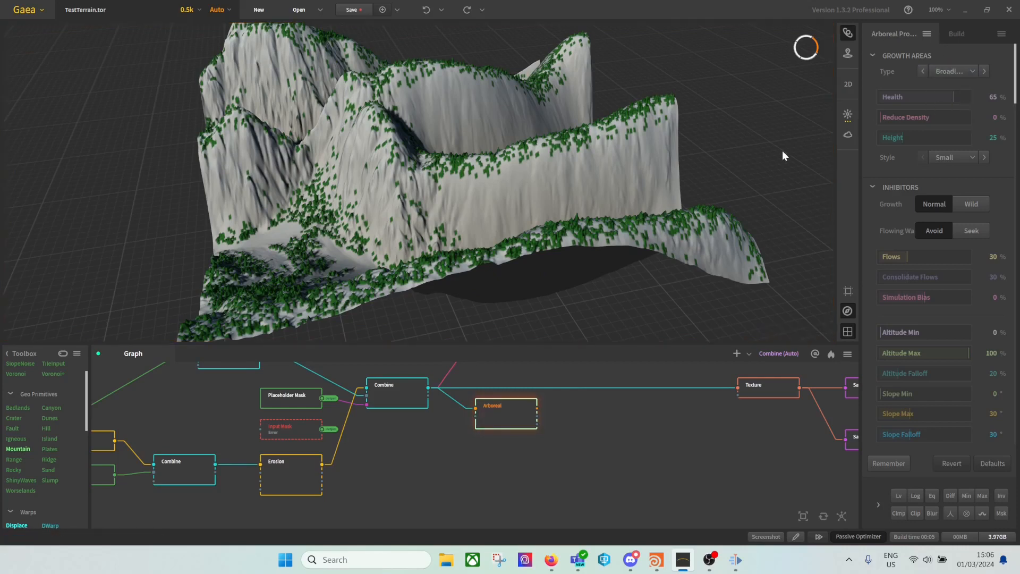
Set the Arboreal node's Health to 30 % and check the vegetation coverage on the terrain.
drag(941, 94, 926, 94)
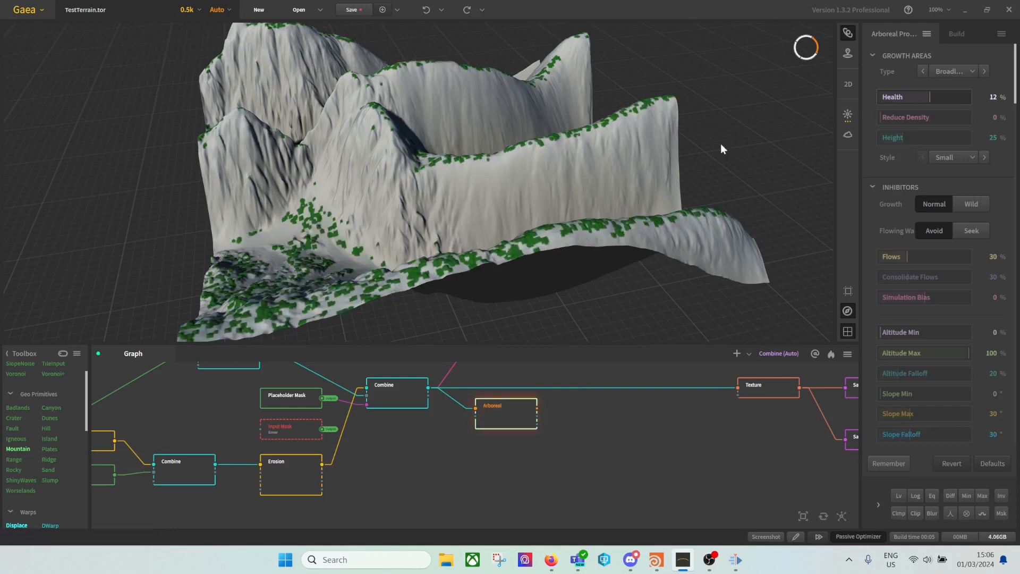
drag(624, 177, 633, 229)
click(938, 98)
mouse_move(702, 157)
middle_down()
mouse_move(688, 167)
mouse_move(690, 121)
middle_up()
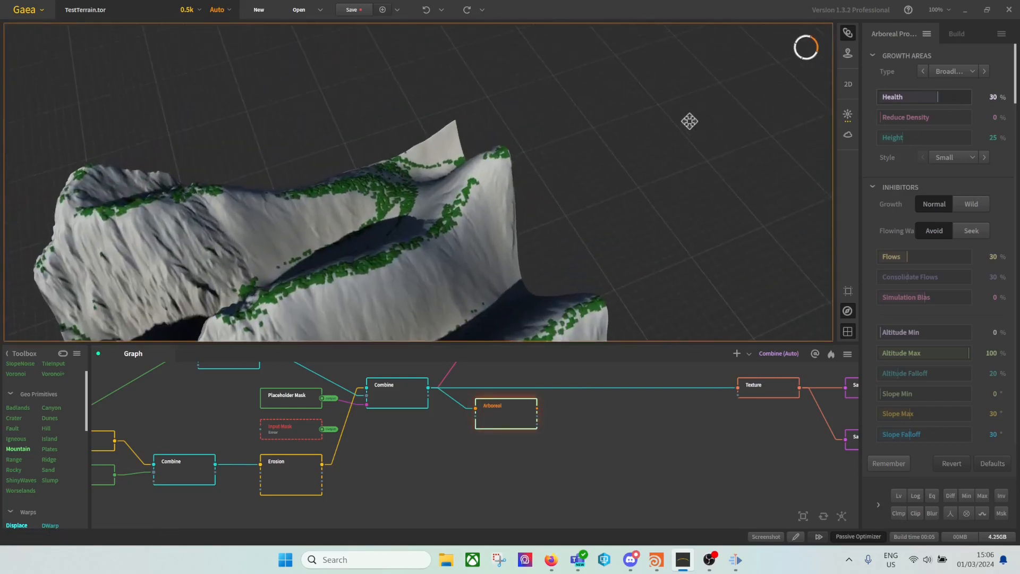
drag(634, 179, 607, 209)
middle_drag(603, 176, 575, 177)
Set the Arboreal node's Reduce Density to 15 %, Height to 24 % and Style to Large.
click(909, 117)
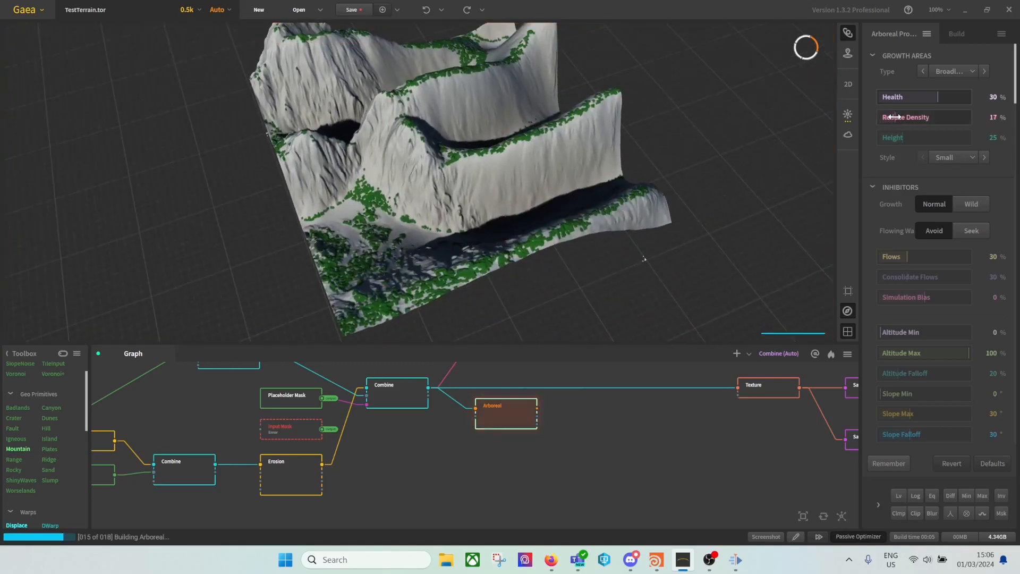
drag(909, 117, 922, 138)
click(902, 137)
click(958, 157)
click(955, 191)
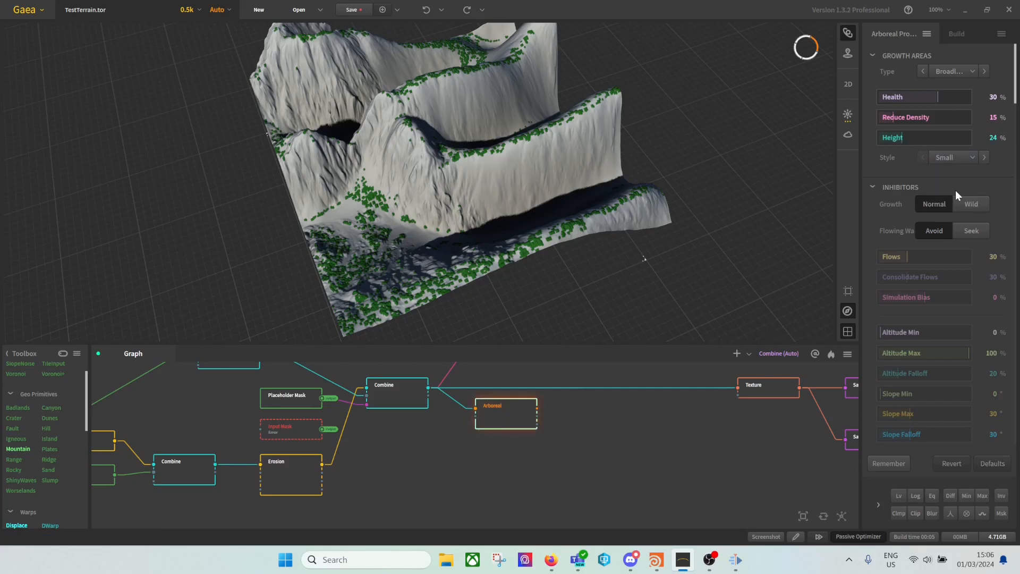
drag(731, 189, 632, 161)
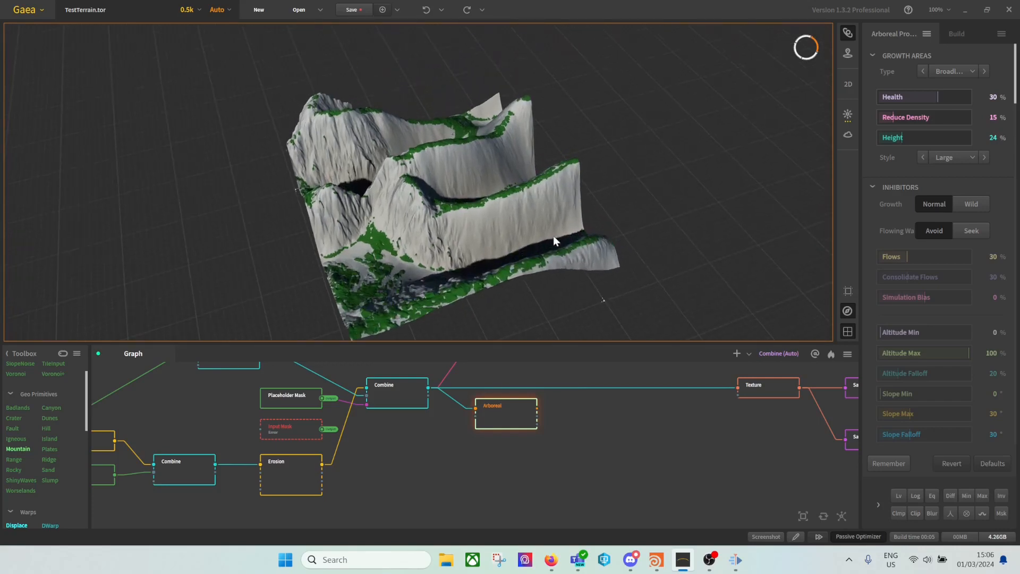
Compare the Arboreal inhibitor options on the terrain, and set Growth to Wild and Flowing Water to Seek.
click(965, 230)
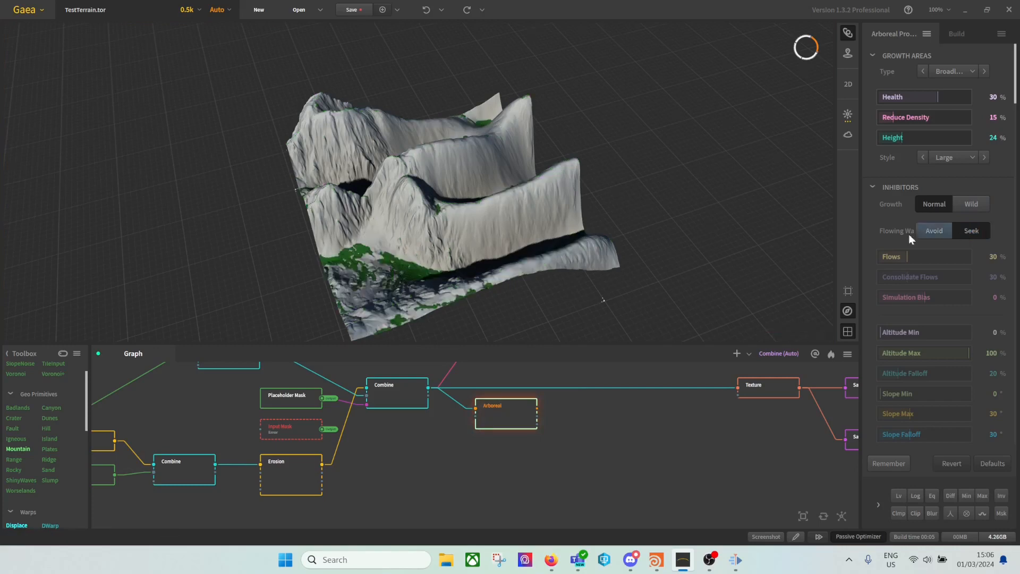
mouse_move(464, 241)
mouse_down()
mouse_move(487, 248)
mouse_move(478, 245)
mouse_up()
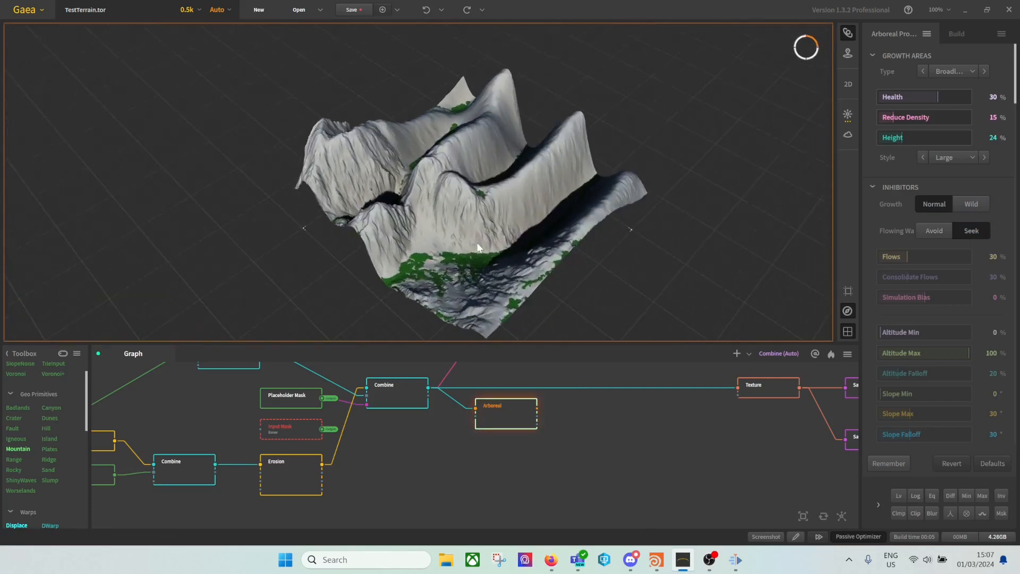
click(922, 228)
click(965, 200)
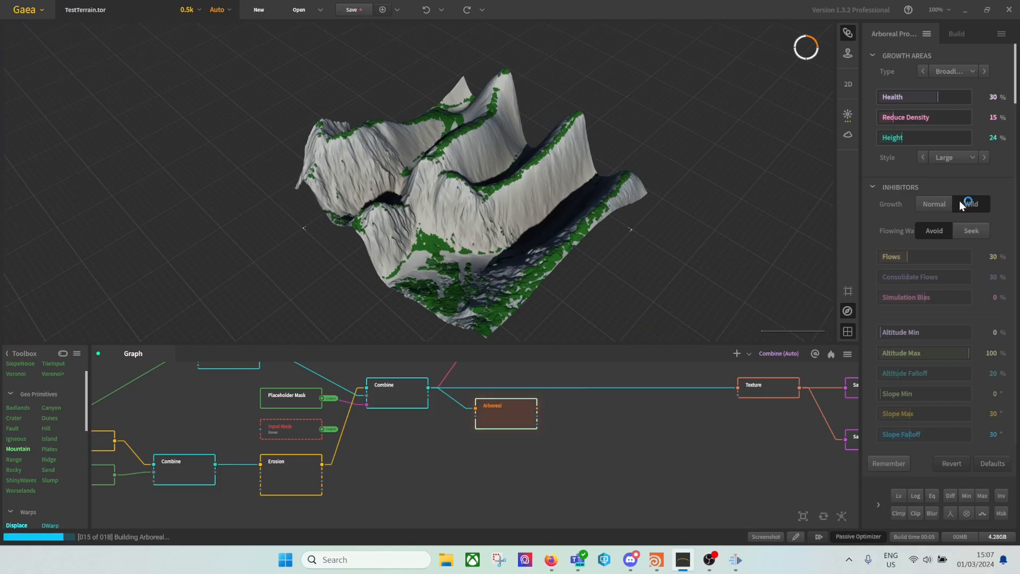
click(933, 202)
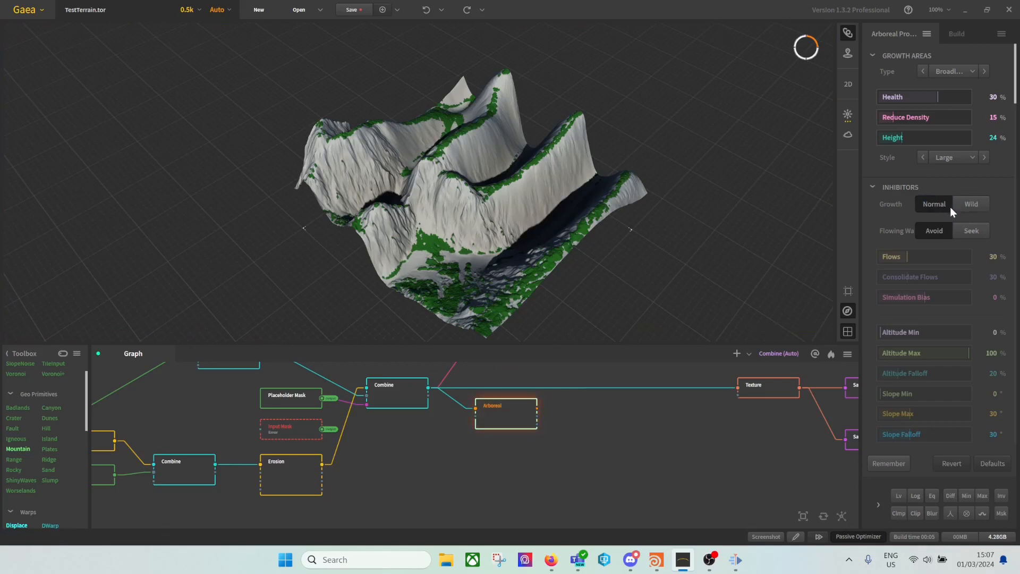
click(977, 206)
click(968, 230)
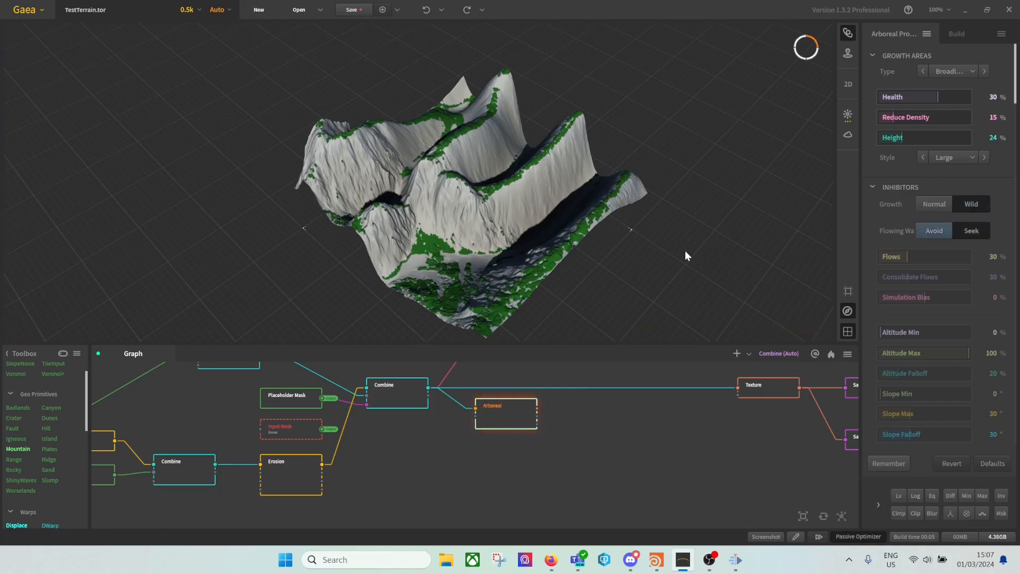
drag(681, 249, 720, 260)
drag(580, 216, 651, 237)
scroll(616, 226, up, 2)
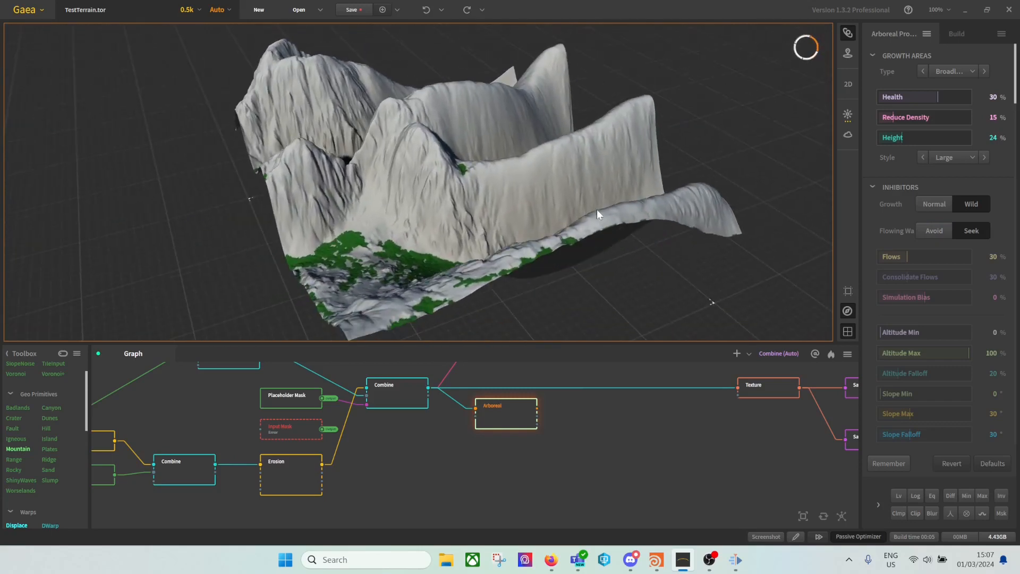
Make a portal from the Arboreal node's Trees output.
scroll(916, 351, down, 3)
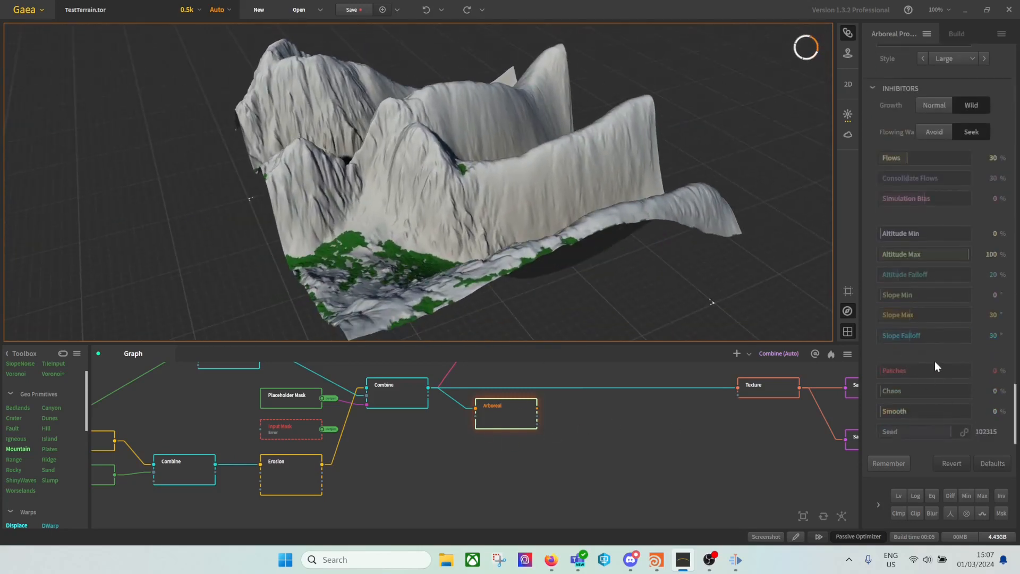
scroll(964, 321, up, 3)
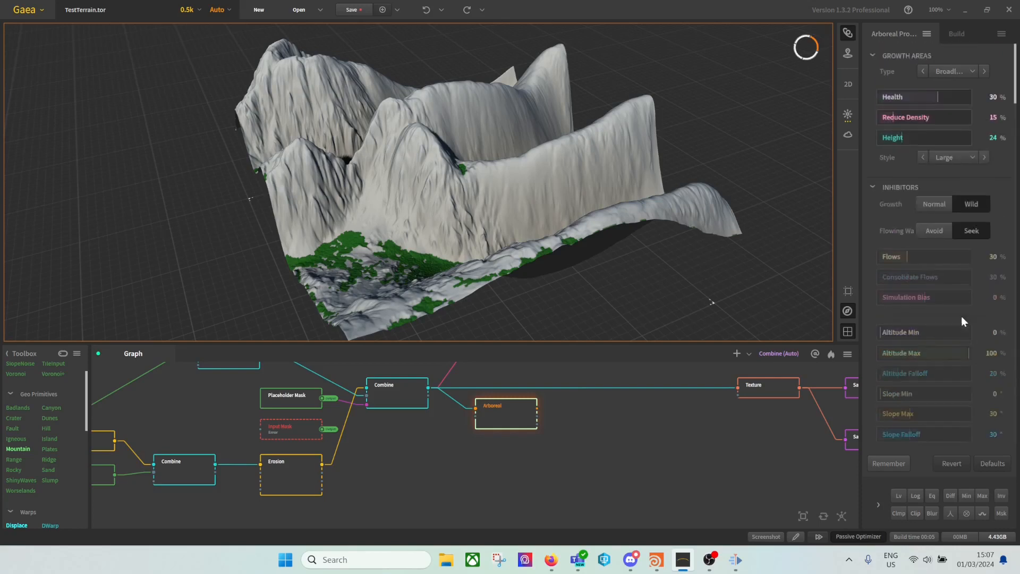
mouse_move(498, 422)
mouse_down()
mouse_move(512, 434)
mouse_move(505, 423)
mouse_move(558, 425)
mouse_move(499, 423)
mouse_move(508, 426)
mouse_up()
drag(680, 427, 524, 426)
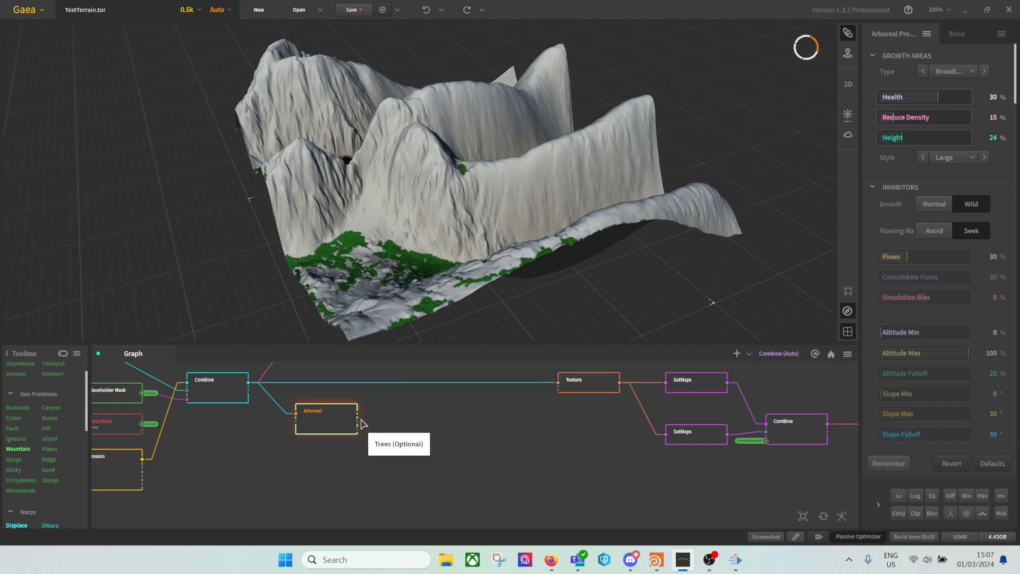
drag(359, 423, 433, 453)
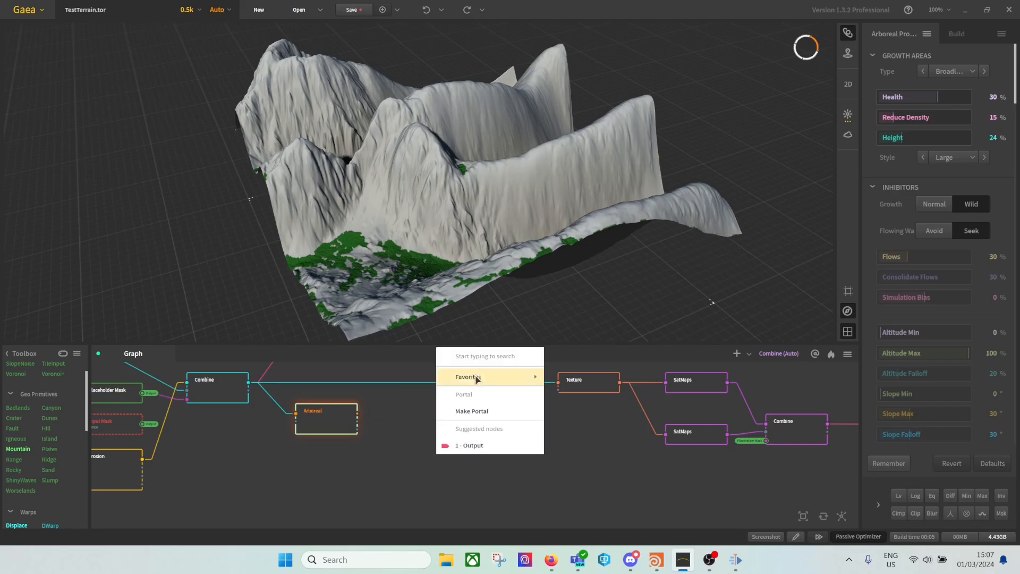
click(470, 411)
Move Output Color farther along and add a SatMaps node fed by the colour Combine node's output.
middle_drag(590, 464, 316, 444)
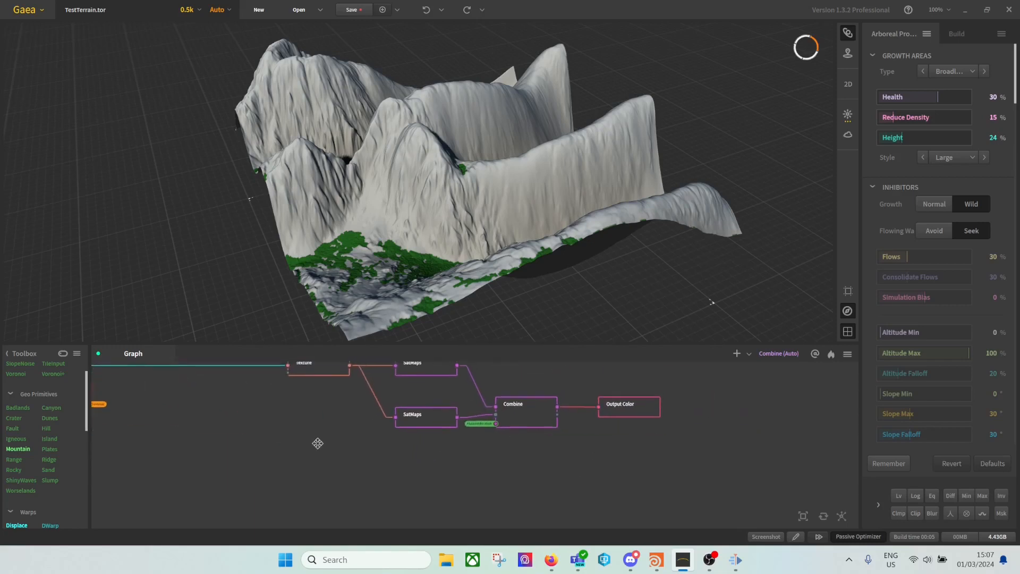
drag(639, 410, 691, 408)
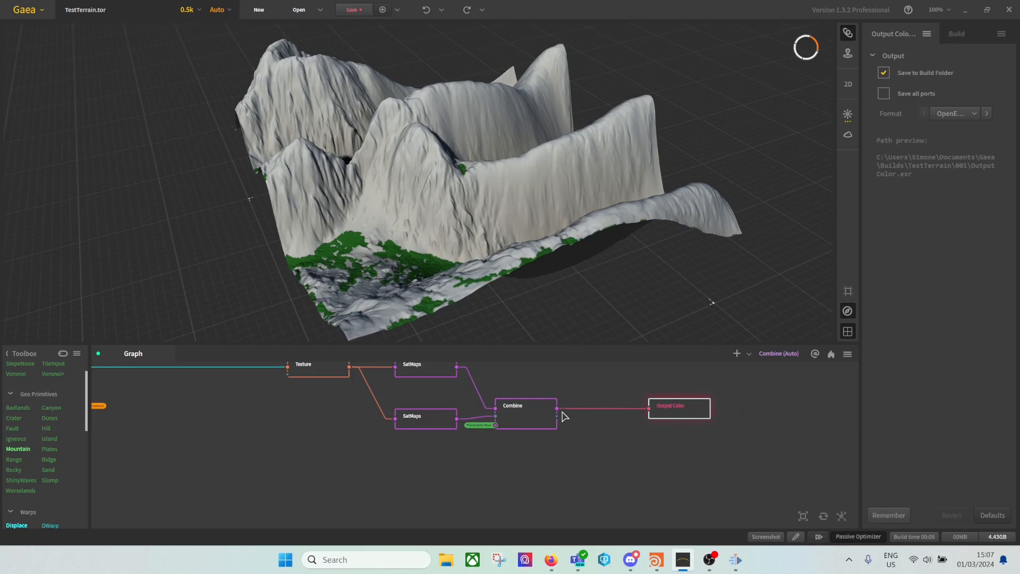
right_click(596, 467)
text(sat)
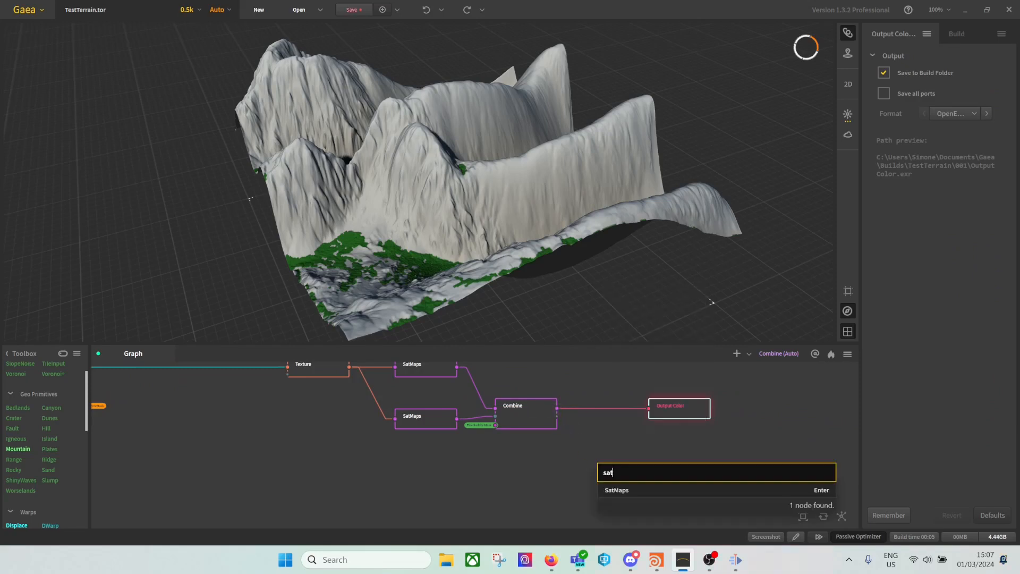
click(633, 489)
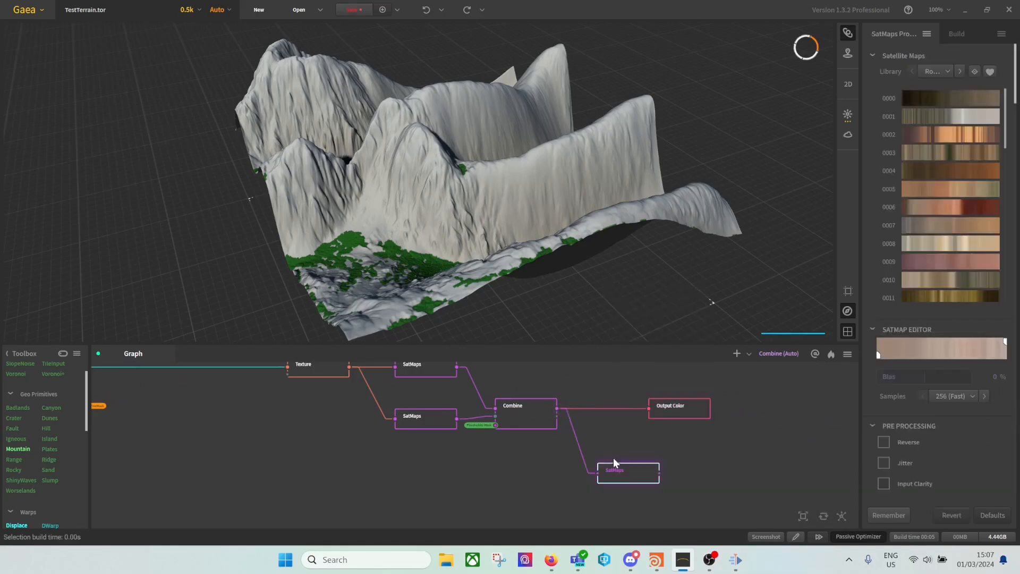
drag(612, 466, 606, 452)
Give the new SatMaps node colour map 0294 from the green library.
click(936, 73)
click(935, 127)
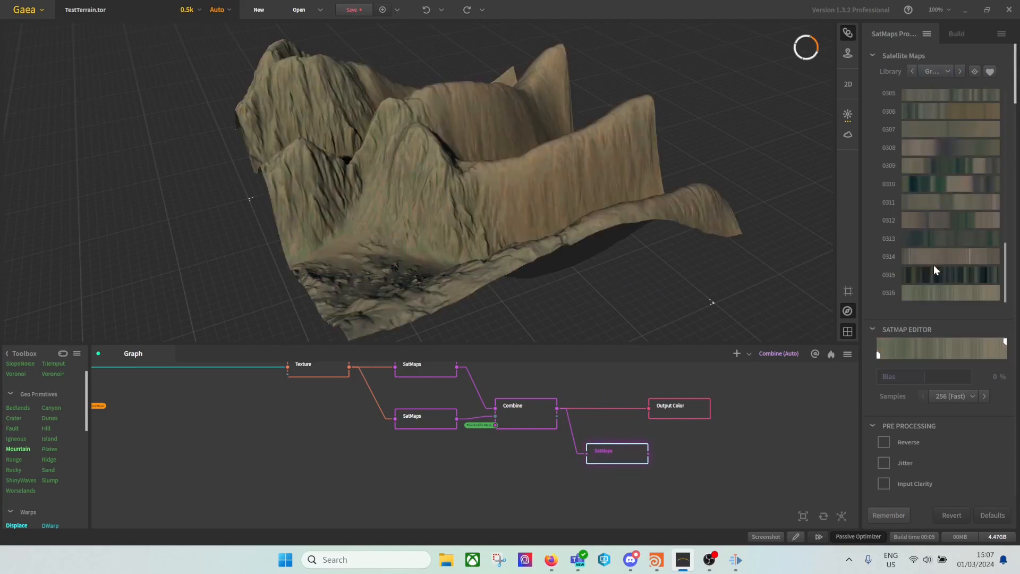
click(935, 273)
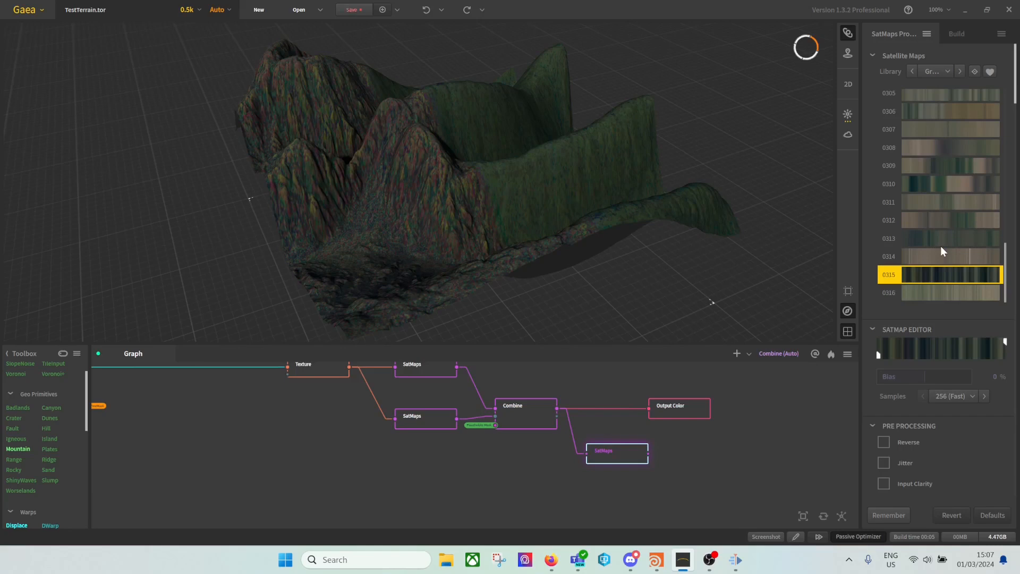
scroll(966, 251, up, 6)
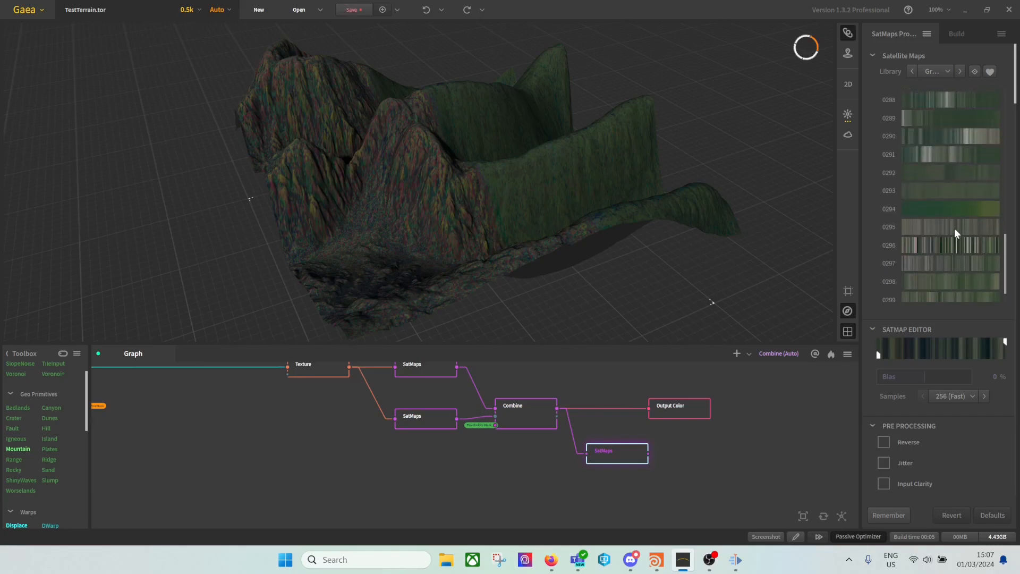
click(947, 208)
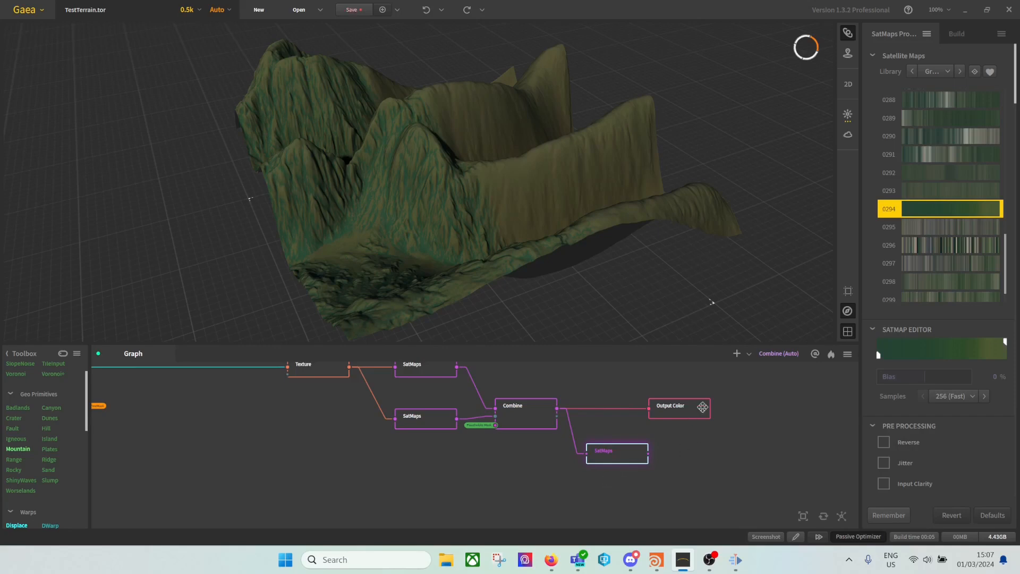
Add a second colour Combine node and feed it from the first colour Combine and the green SatMaps node.
drag(702, 407, 757, 405)
mouse_move(616, 459)
mouse_down()
mouse_move(618, 440)
mouse_move(627, 454)
mouse_move(614, 443)
mouse_up()
right_click(675, 449)
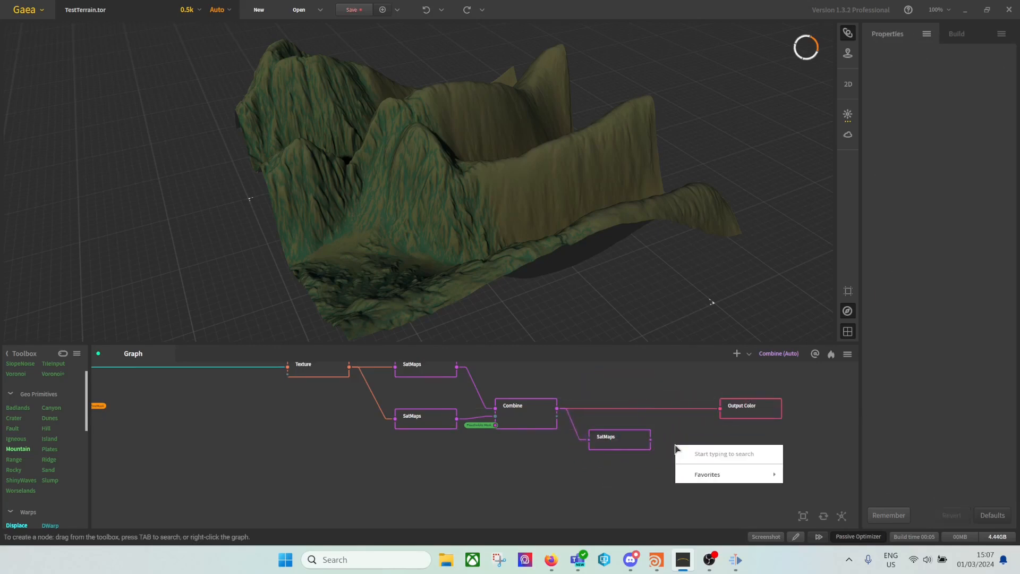
text(combi)
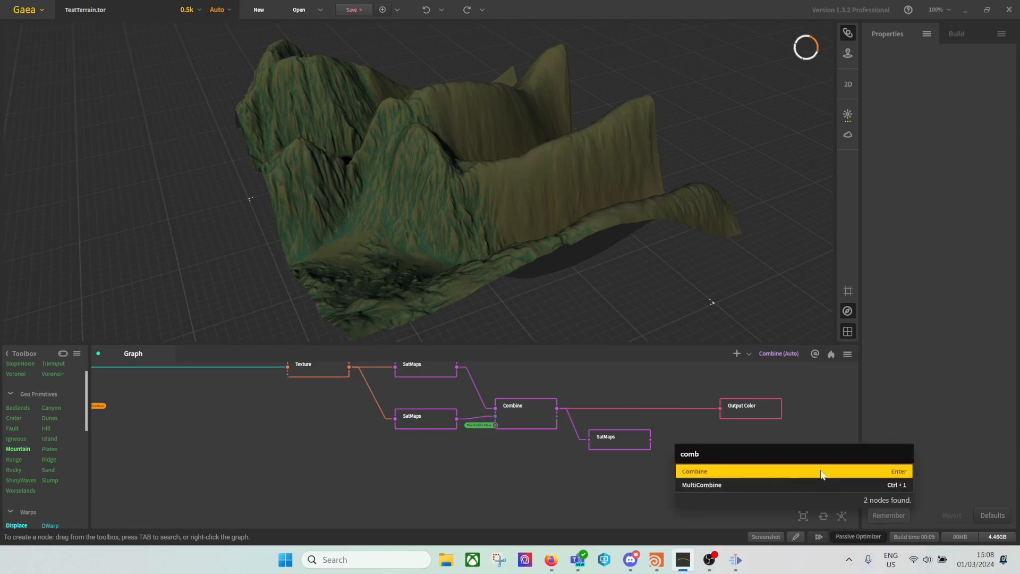
key(Return)
drag(698, 454, 603, 471)
drag(557, 409, 677, 456)
drag(594, 478, 581, 469)
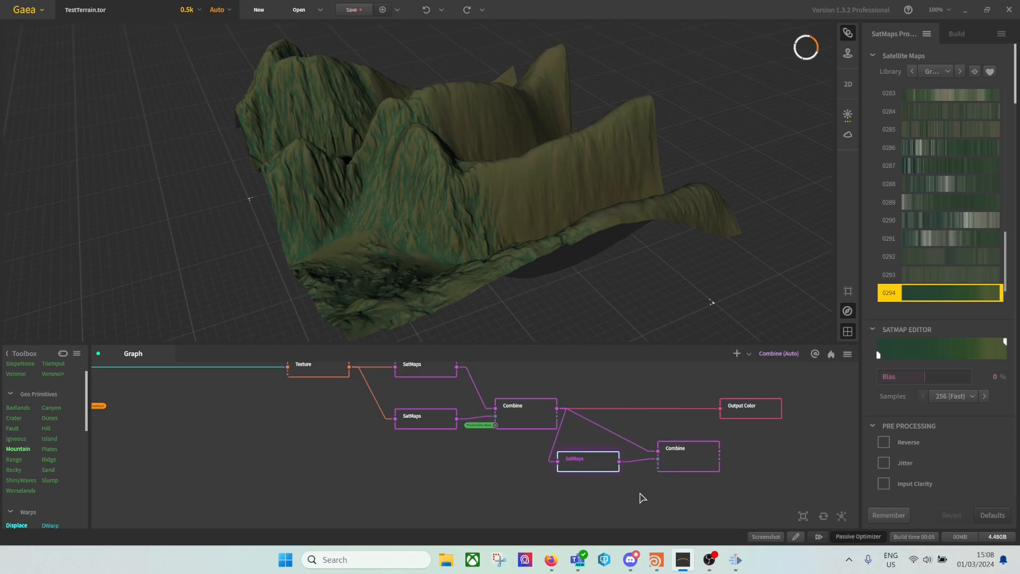
Use the Arboreal - TreeMask portal as the mask of the new Combine node.
right_click(641, 497)
mouse_move(687, 378)
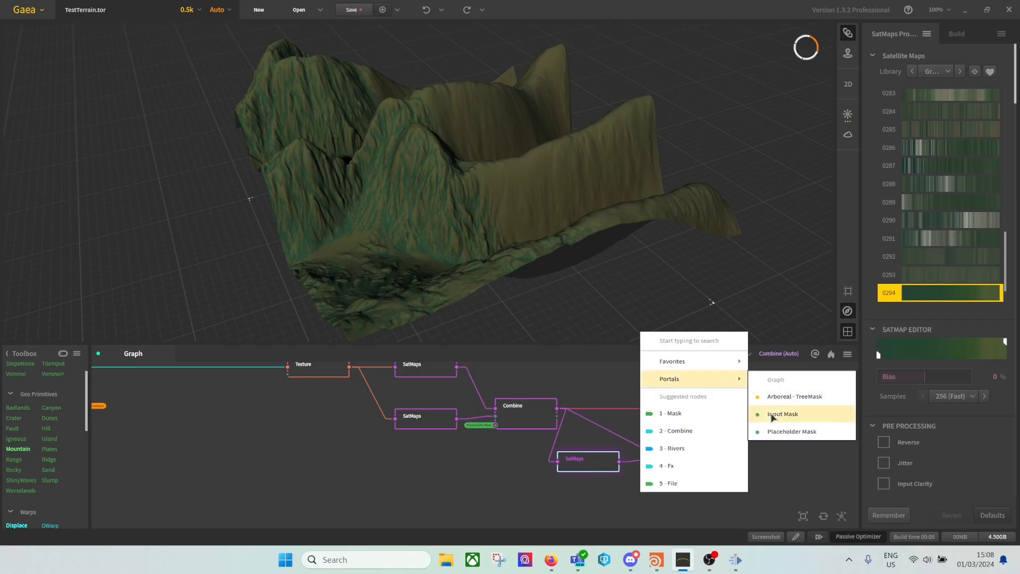
click(777, 396)
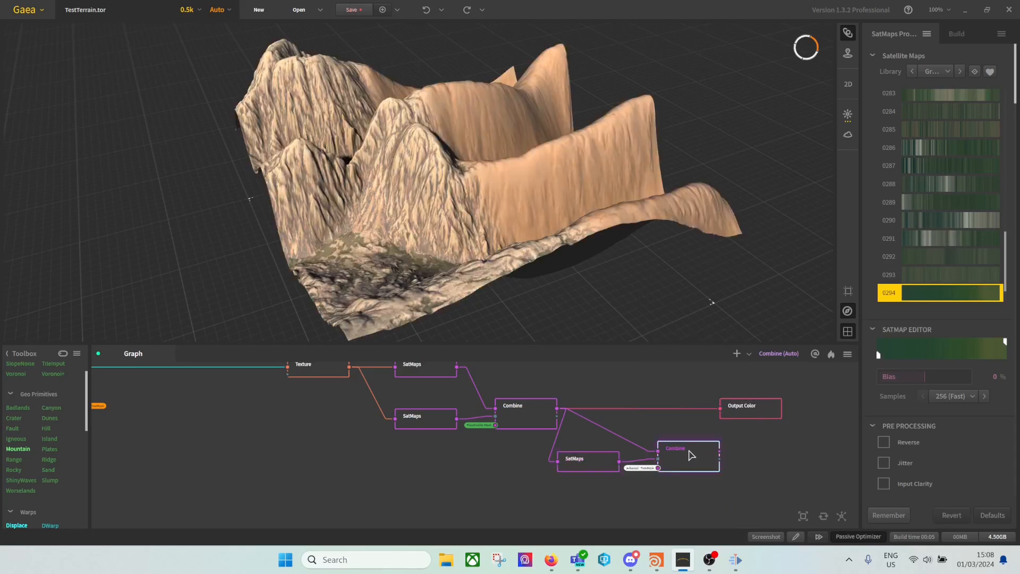
Try a Ratio of 100 % on the new Combine node, inspect the vegetation colour up close, and settle on 80 %.
drag(514, 267, 582, 265)
scroll(581, 265, down, 1)
scroll(670, 266, up, 5)
scroll(681, 266, down, 3)
middle_drag(681, 266, 656, 262)
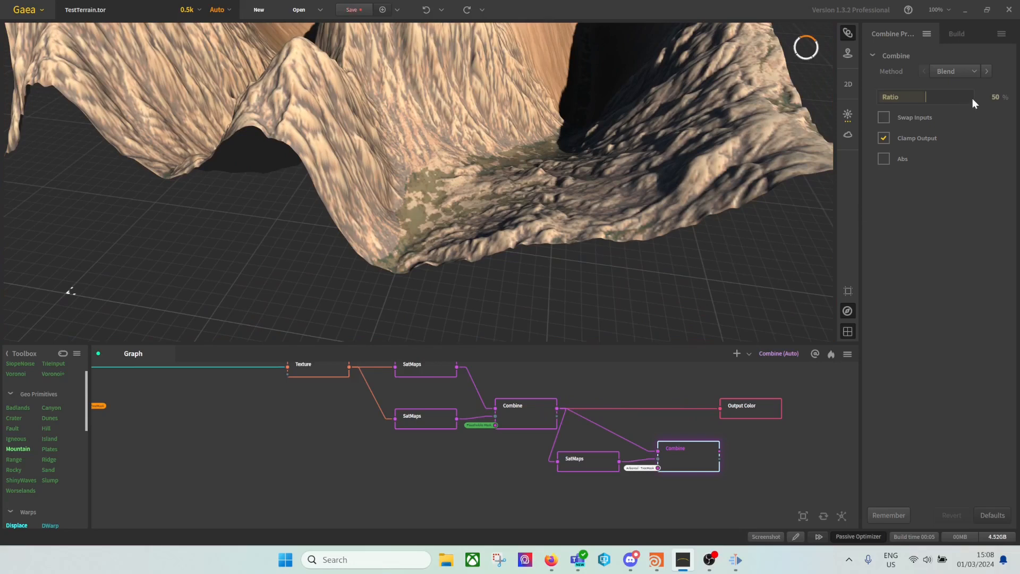
click(995, 96)
text(100)
key(Return)
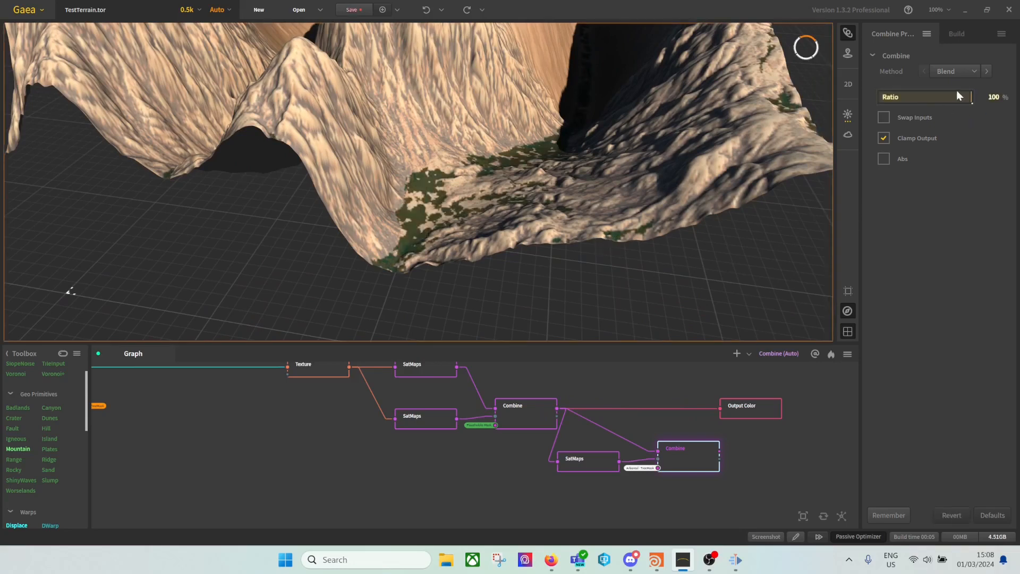
click(994, 97)
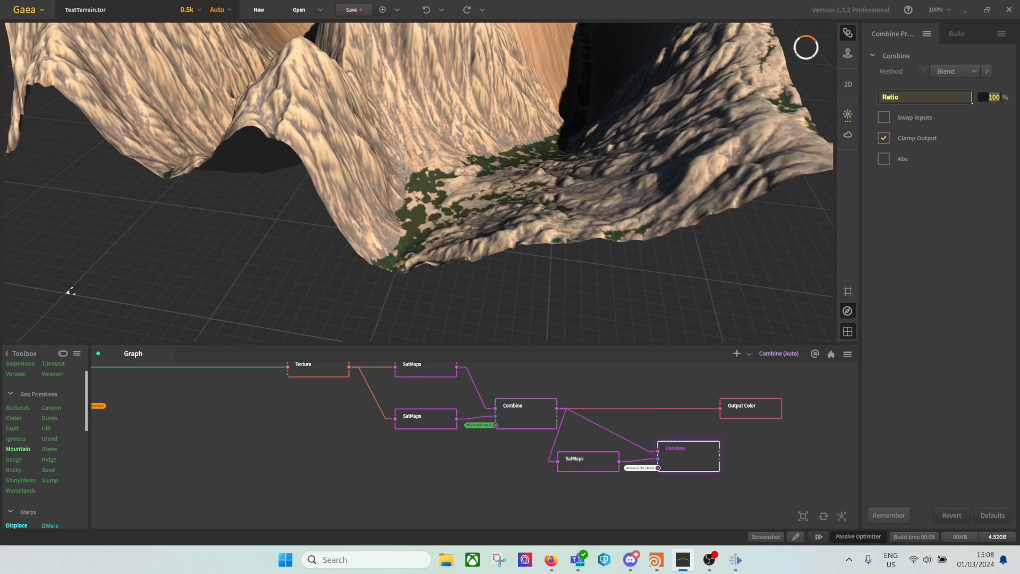
key(Return)
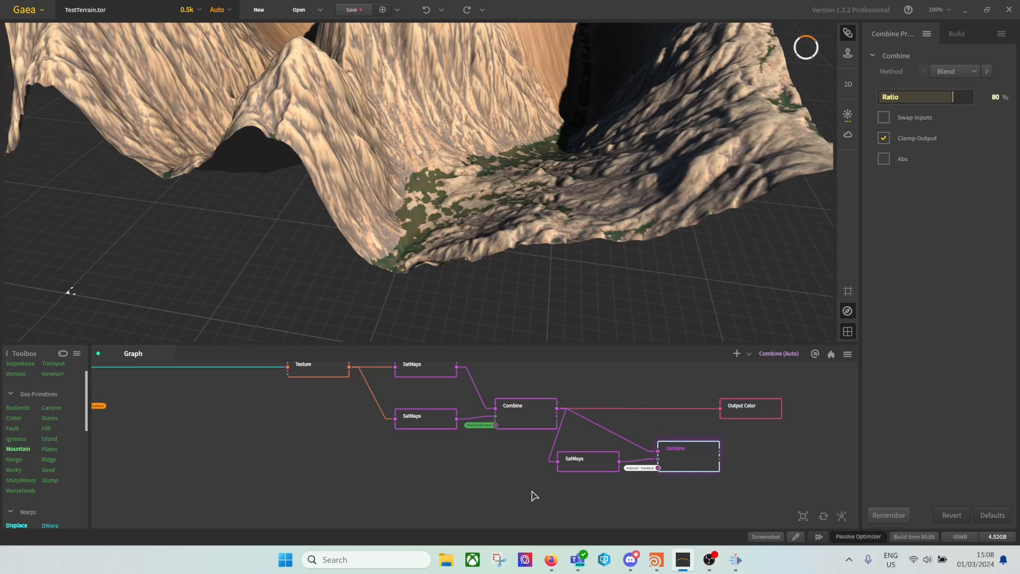
Feed Output Color from the new Combine node and line it up with the first colour Combine, keeping the green SatMaps below.
click(595, 465)
click(721, 485)
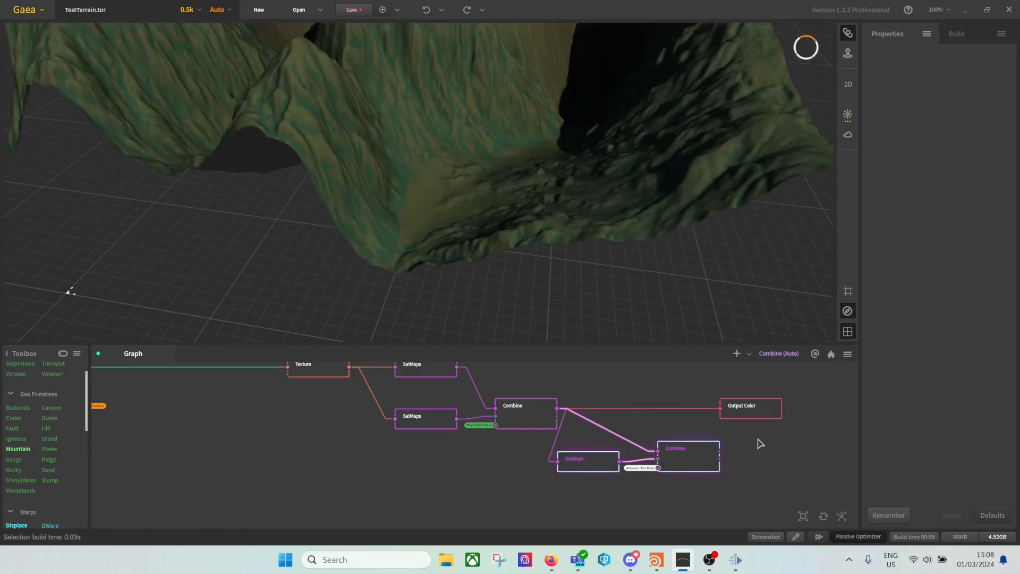
drag(751, 415, 720, 451)
drag(721, 494, 598, 439)
drag(697, 463, 729, 421)
drag(614, 458, 619, 460)
drag(809, 418, 802, 417)
middle_drag(795, 458, 626, 443)
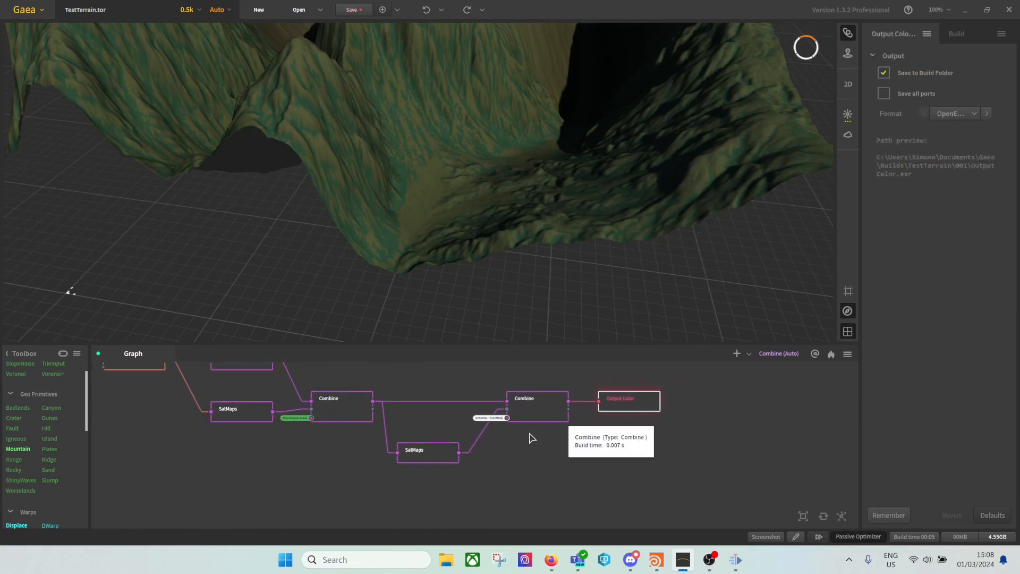
middle_drag(538, 442, 842, 436)
middle_drag(486, 437, 680, 538)
middle_drag(526, 488, 568, 425)
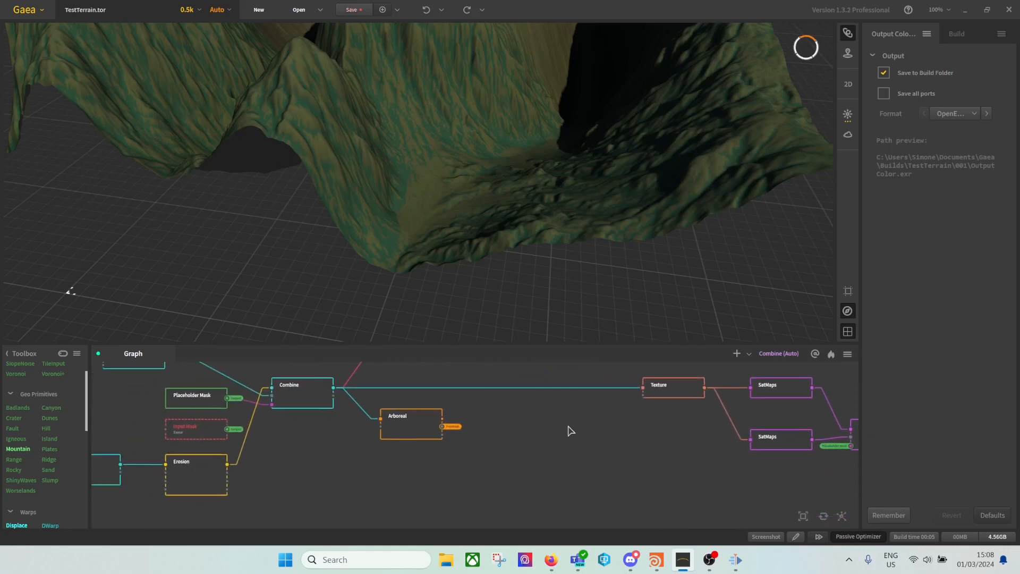
Make a portal from the Arboreal node's ColorGuide output.
scroll(446, 436, up, 1)
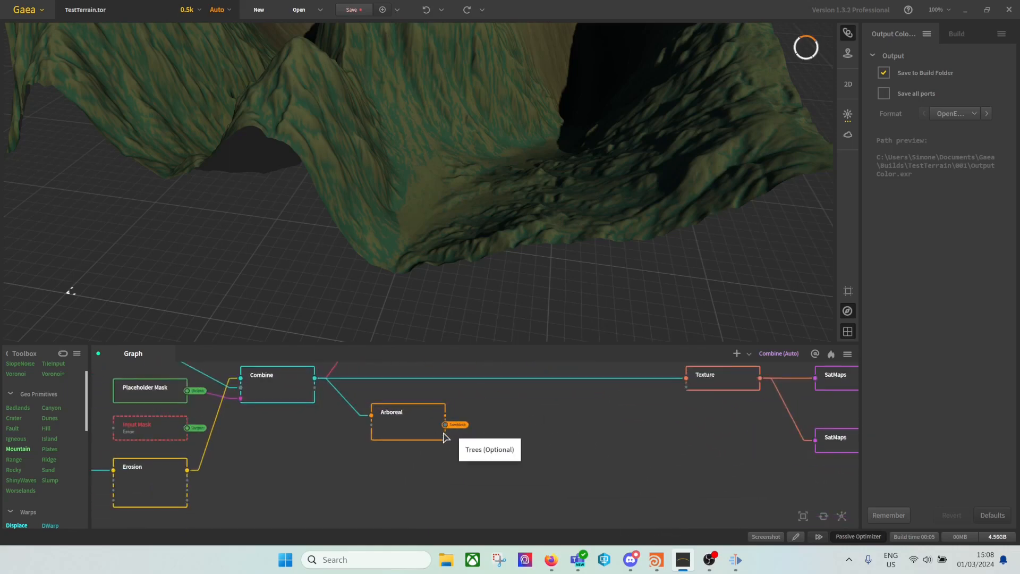
middle_drag(526, 443, 448, 445)
drag(366, 438, 390, 453)
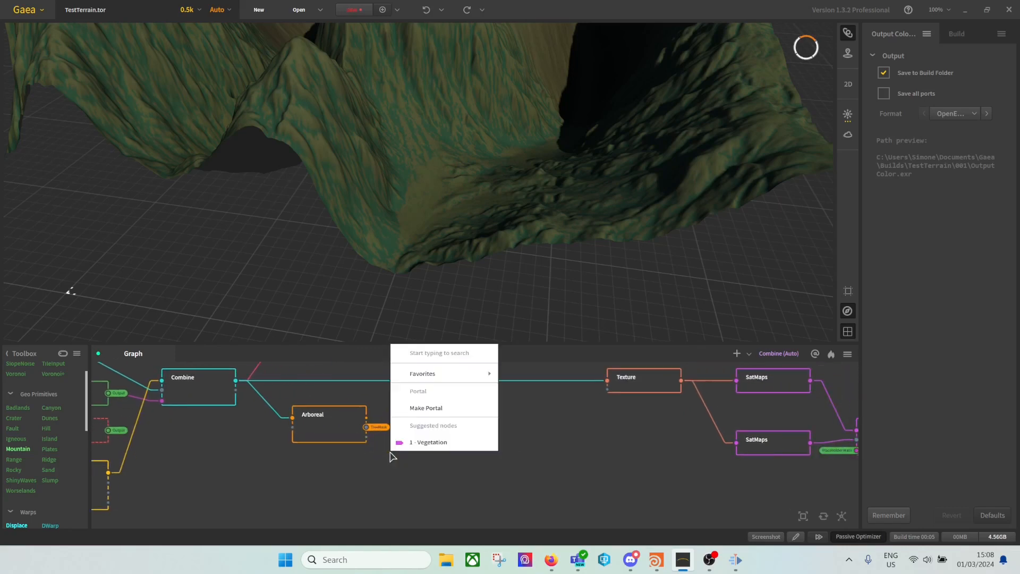
click(450, 405)
Use the Arboreal - ColorGuide portal as the mask of the second colour Combine node in place of TreeMask.
scroll(600, 437, down, 1)
middle_drag(605, 438, 294, 413)
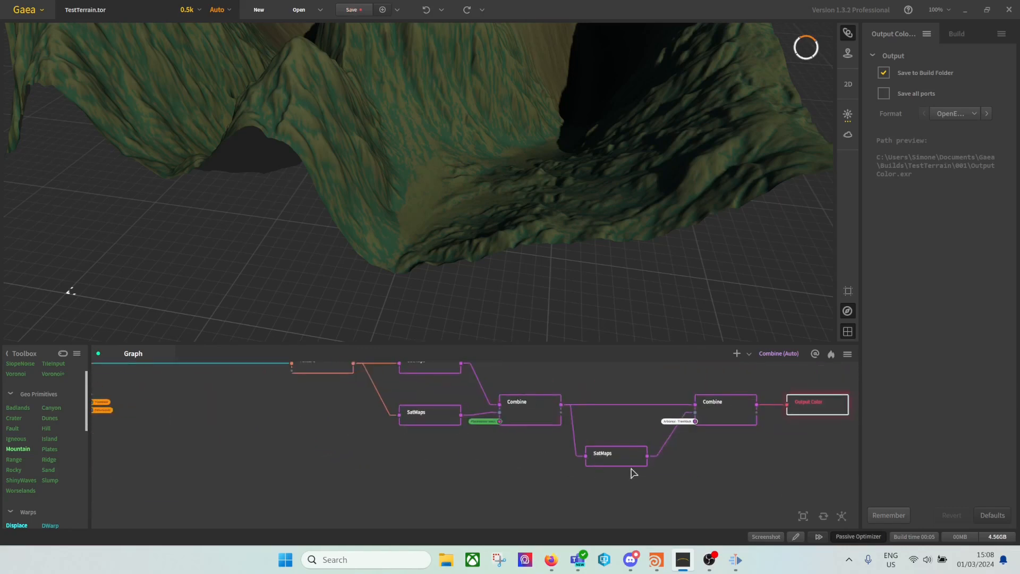
scroll(475, 430, up, 1)
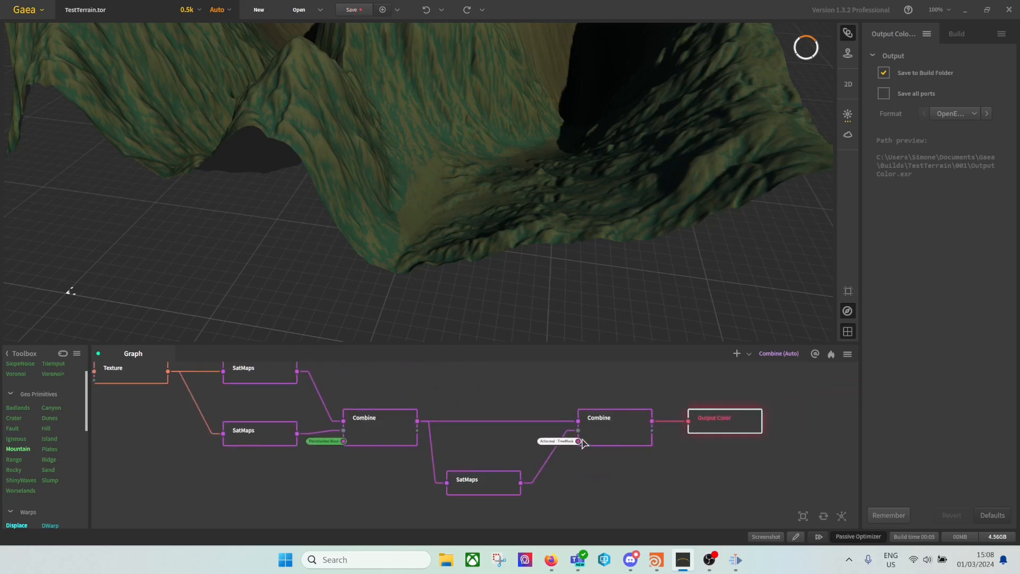
right_click(543, 434)
mouse_move(587, 320)
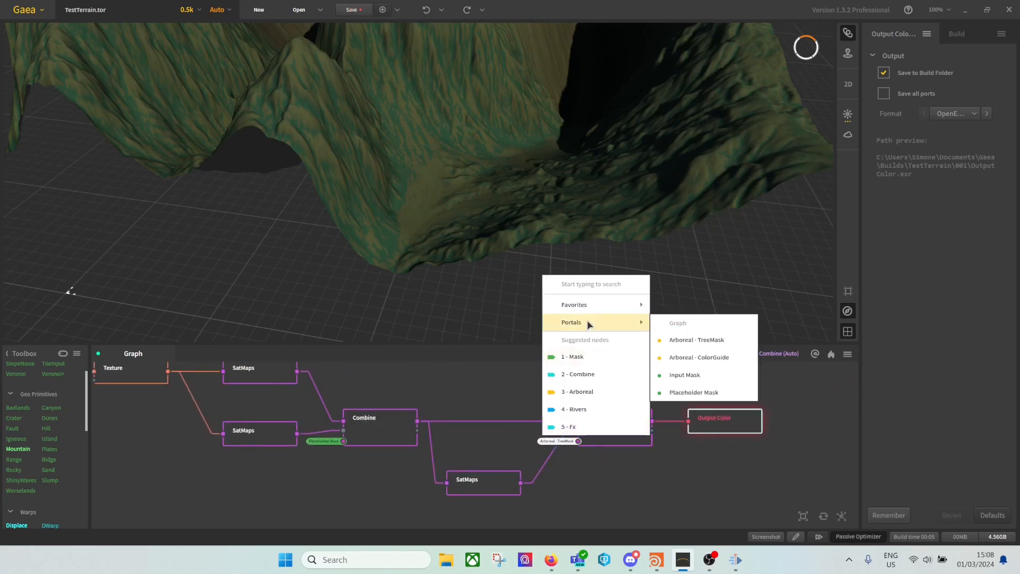
click(690, 355)
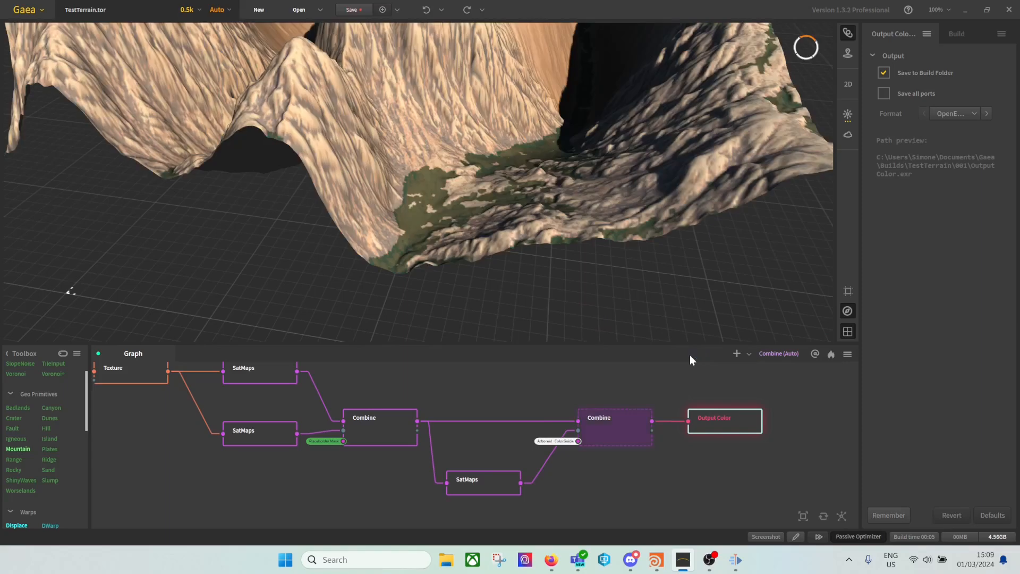
click(619, 437)
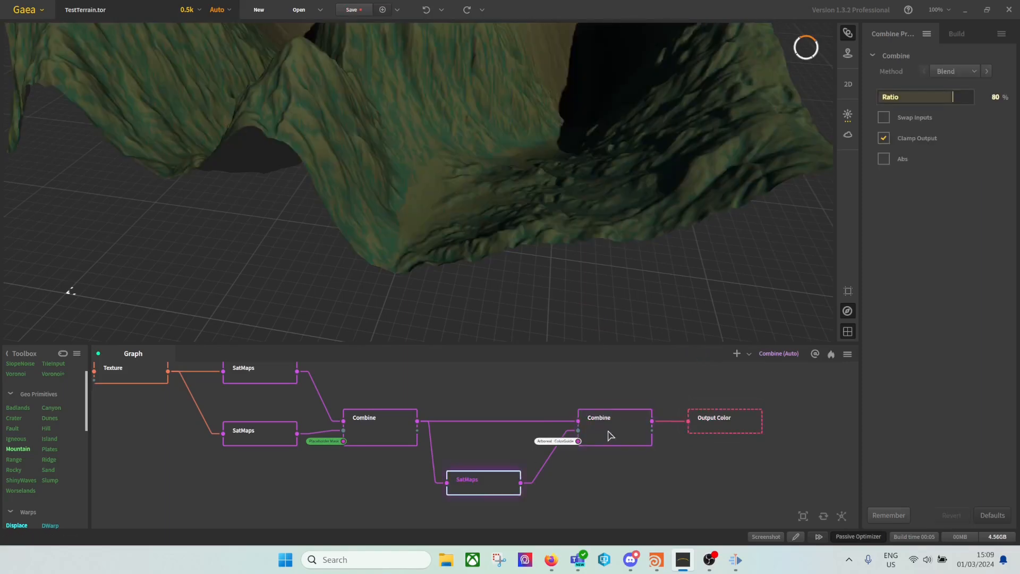
Remove the TreeMask portal from the Arboreal node.
scroll(357, 457, down, 2)
middle_drag(262, 483, 609, 475)
scroll(375, 435, up, 2)
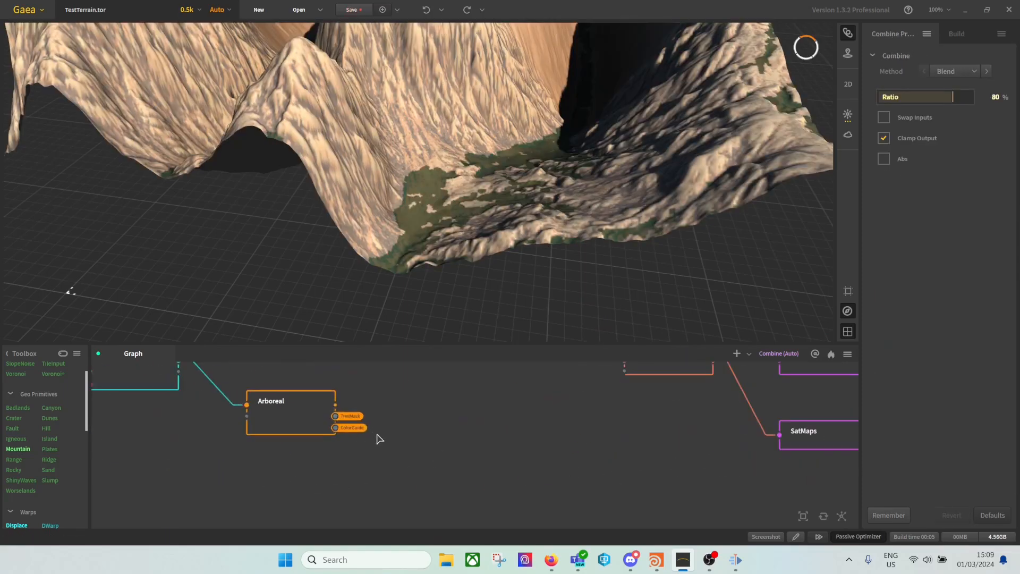
right_click(421, 423)
click(455, 487)
click(553, 302)
Add an Output node fed from the Arboreal node's TreeMask output.
middle_drag(473, 433, 550, 470)
drag(415, 456, 520, 453)
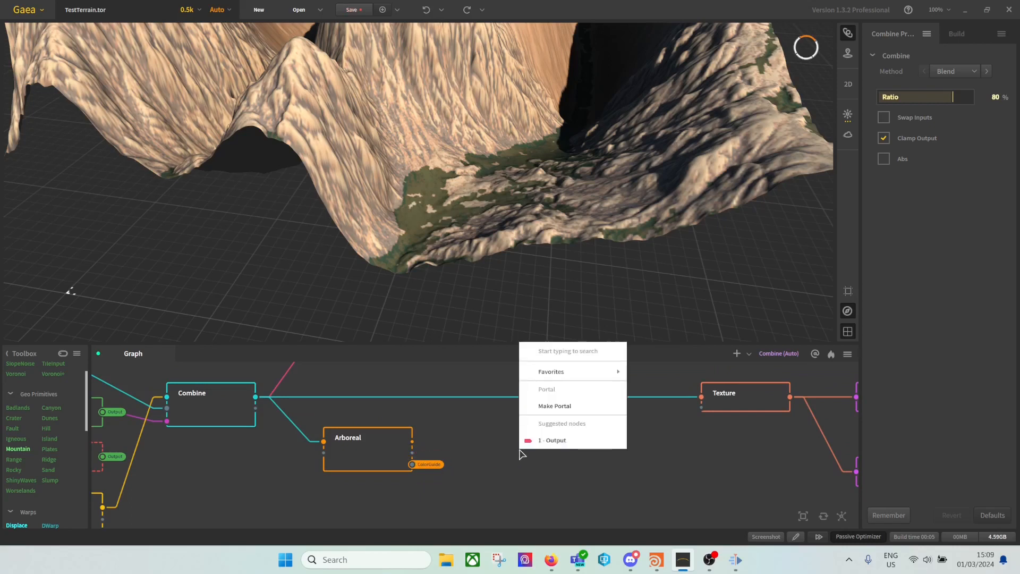
text(out)
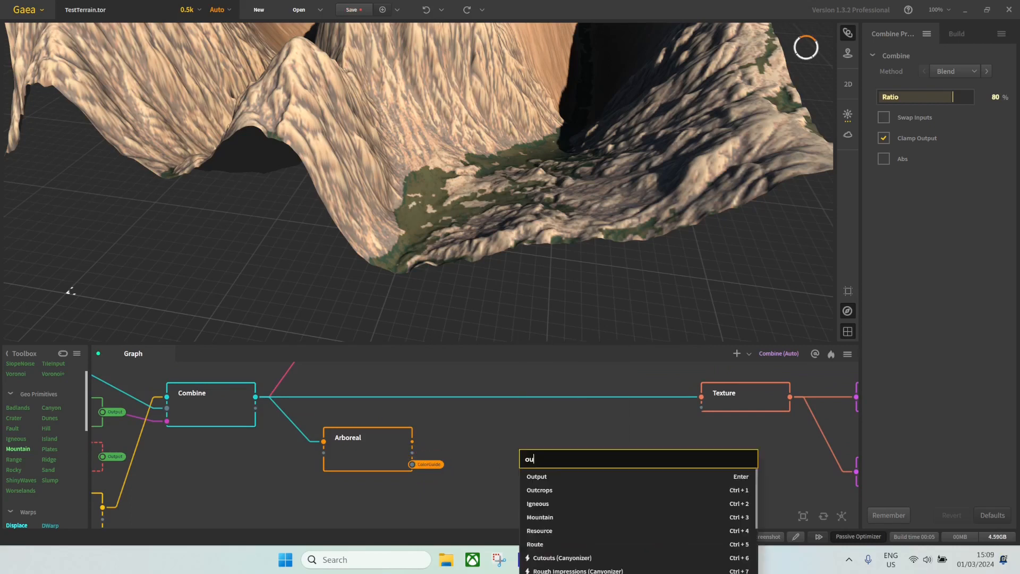
click(546, 477)
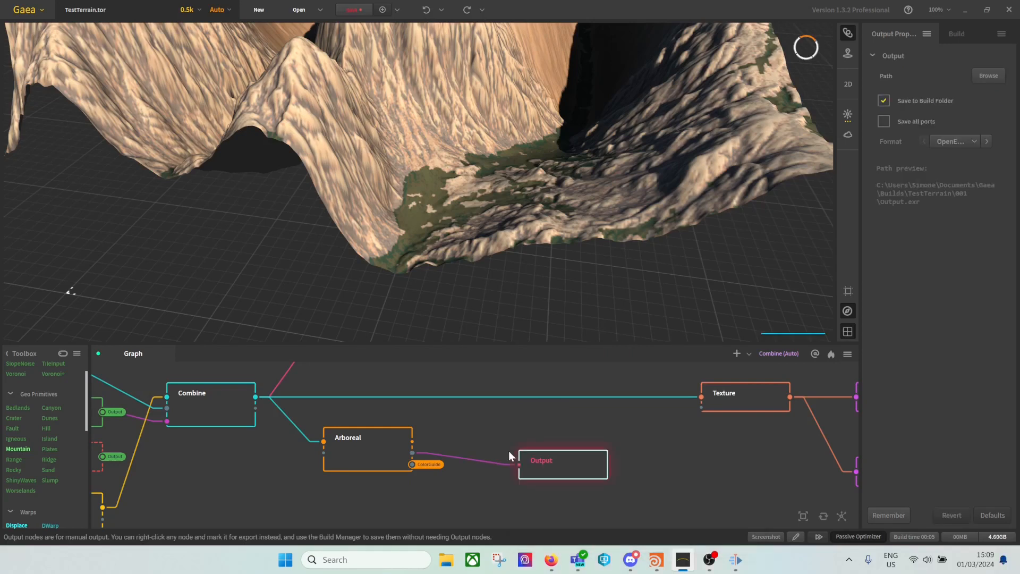
Rename the new Output node Output Trees and place it beside the Arboreal node.
double_click(542, 460)
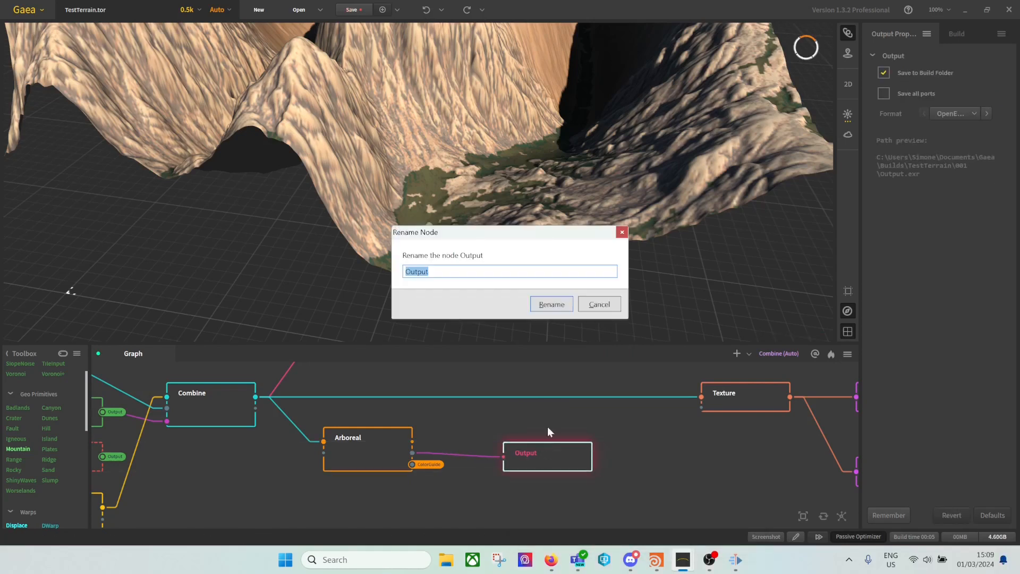
key(End)
text(Trees)
click(552, 304)
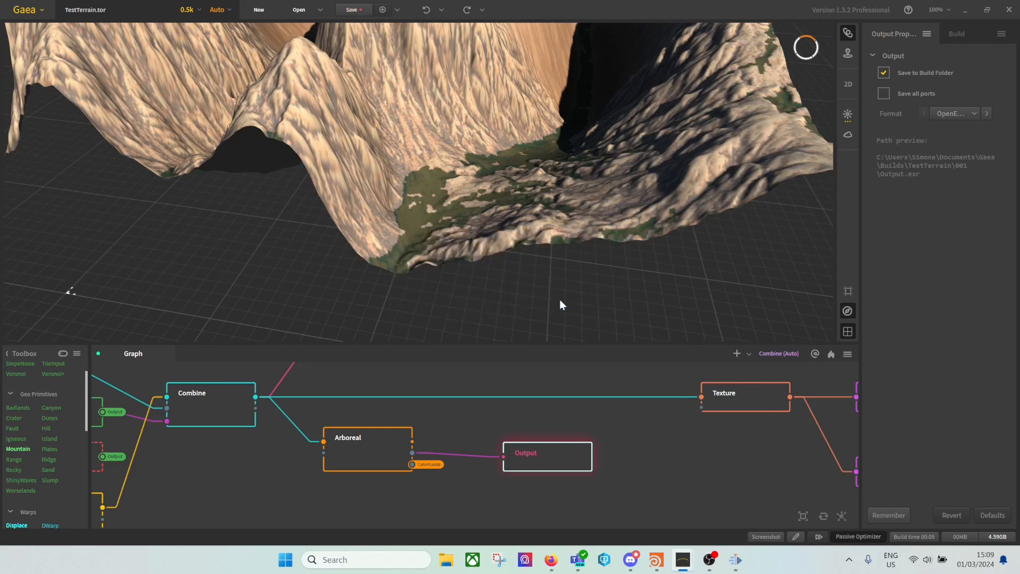
drag(549, 445, 534, 441)
Review the whole node graph from the source nodes to Output Color and the coloured terrain in the preview.
middle_drag(635, 462, 414, 444)
scroll(526, 451, down, 1)
middle_drag(529, 451, 324, 454)
scroll(371, 456, down, 2)
scroll(531, 473, down, 1)
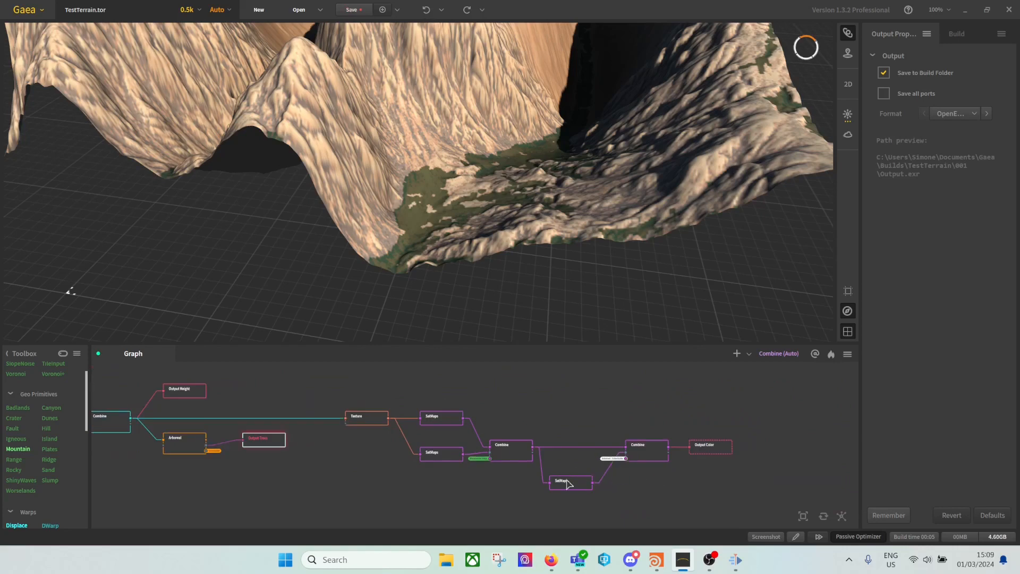
middle_drag(432, 479, 755, 477)
middle_drag(605, 472, 573, 478)
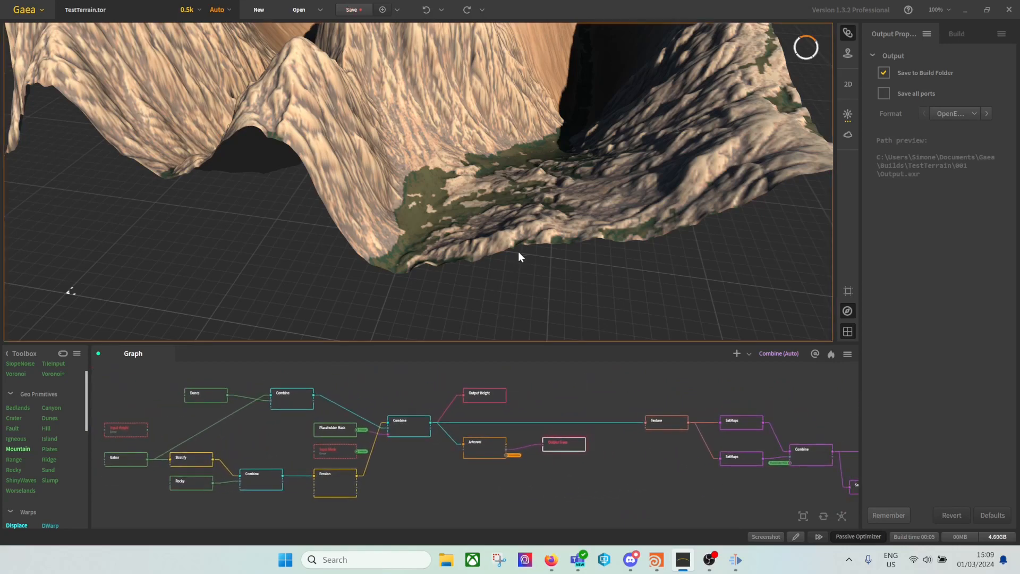
scroll(429, 251, down, 5)
middle_drag(468, 240, 469, 257)
Connect Input Mask as the mask of the main terrain Combine and use Input Height as the height source instead of the placeholder.
scroll(485, 258, up, 3)
scroll(343, 455, up, 3)
drag(363, 456, 409, 426)
middle_drag(416, 460, 674, 470)
drag(500, 379, 355, 470)
Use the Input Mask portal as the mask of the first colour Combine node instead of Placeholder Mask.
middle_drag(707, 502, 213, 440)
middle_drag(526, 457, 329, 463)
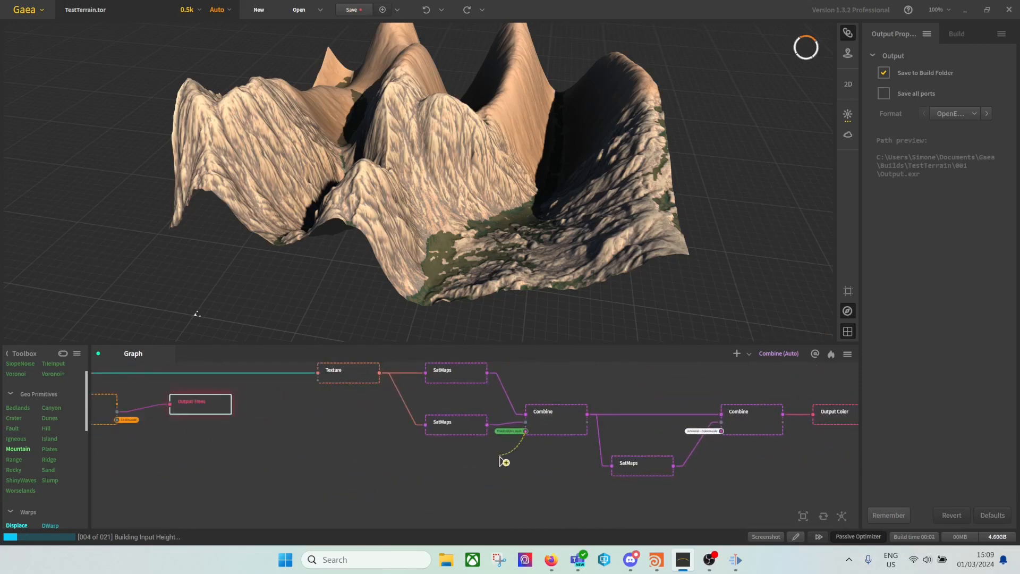
right_click(527, 450)
mouse_move(576, 330)
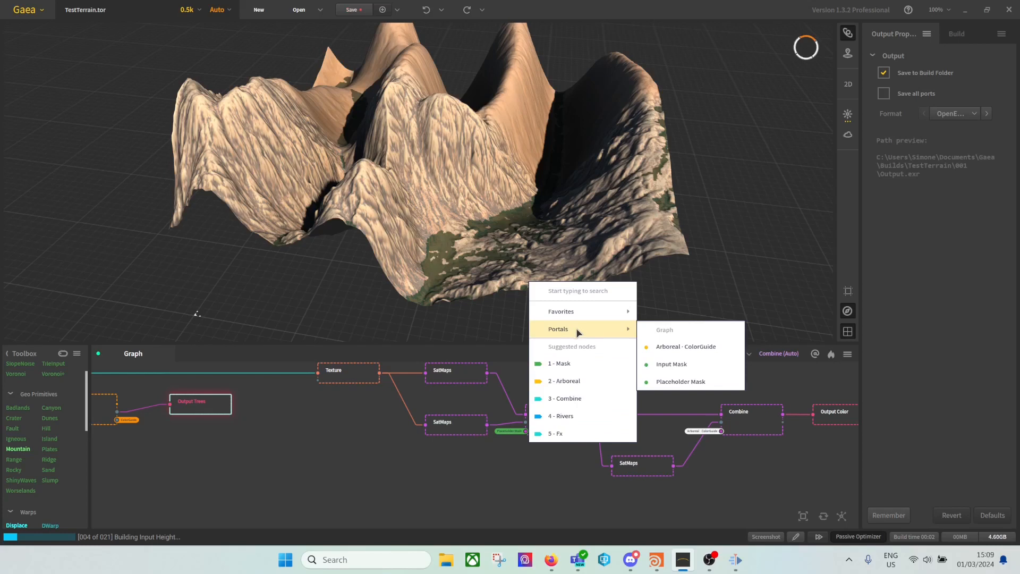
click(672, 364)
click(447, 503)
scroll(441, 473, down, 3)
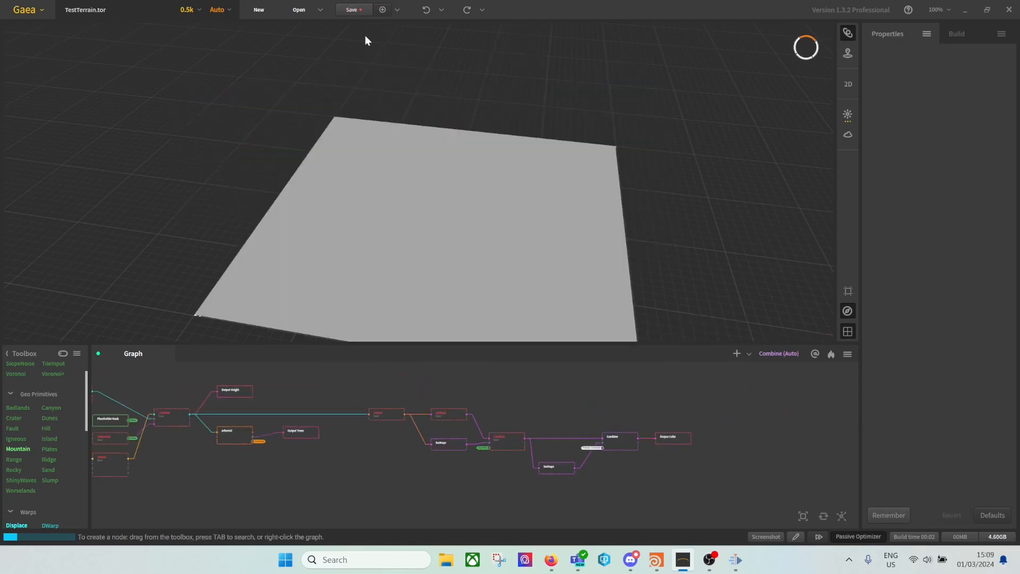
Save the terrain file, switch to Houdini, and try cooking the Gaea Tor Processor with the TestTerrain preset.
click(354, 12)
mouse_move(688, 555)
click(657, 560)
click(785, 115)
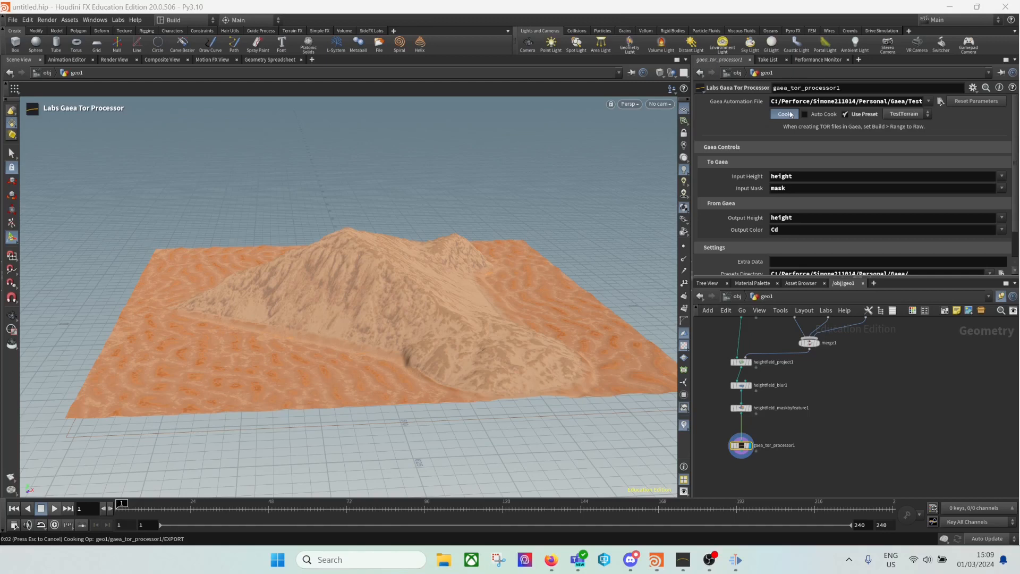
click(317, 355)
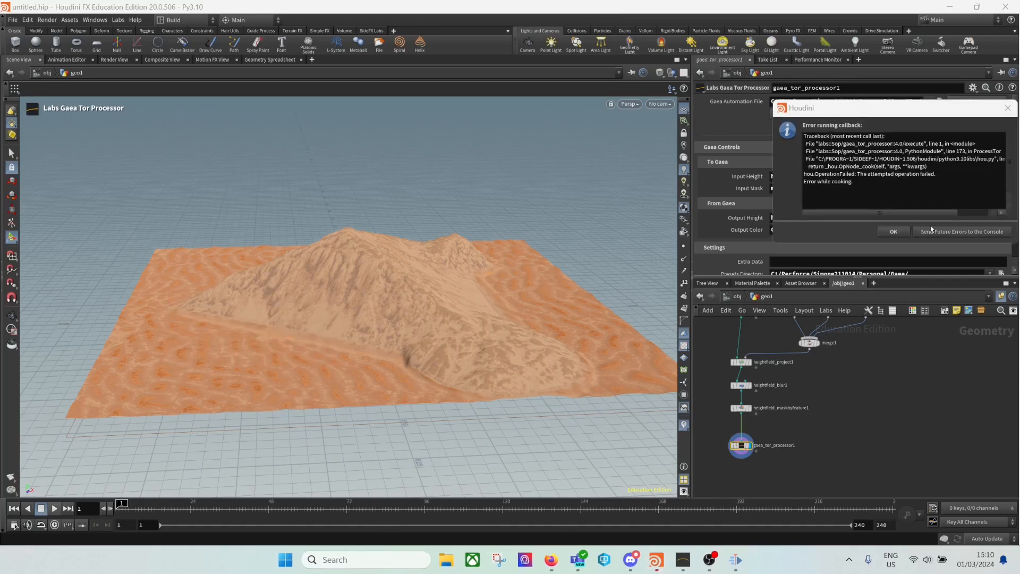
click(875, 233)
Reload the processor's preset by choosing Mountain and returning to TestTerrain.
click(903, 113)
click(907, 128)
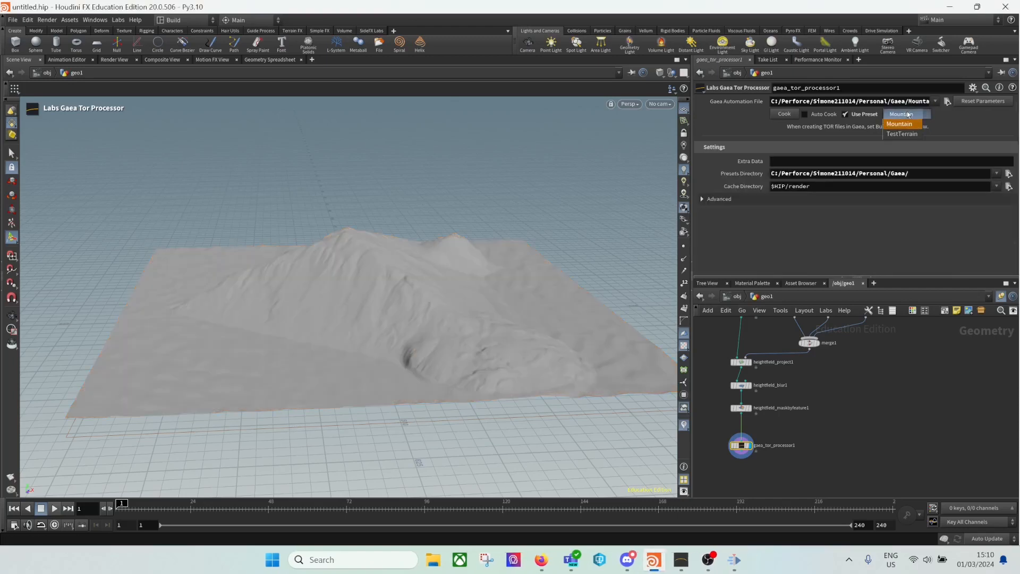
click(908, 119)
click(906, 133)
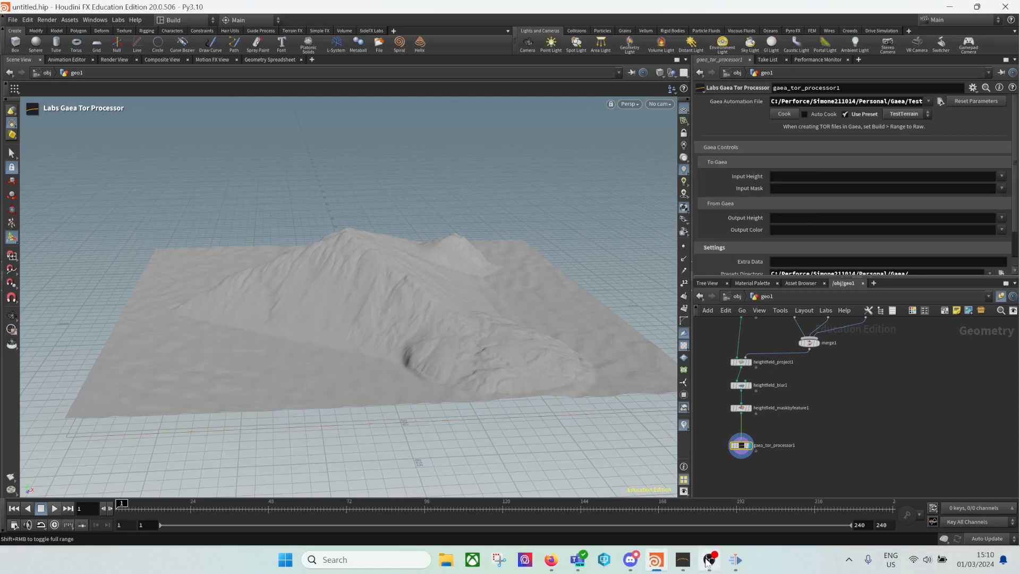
Switch to Gaea and expose the Path property of the Output Trees node as output_mask.
click(682, 559)
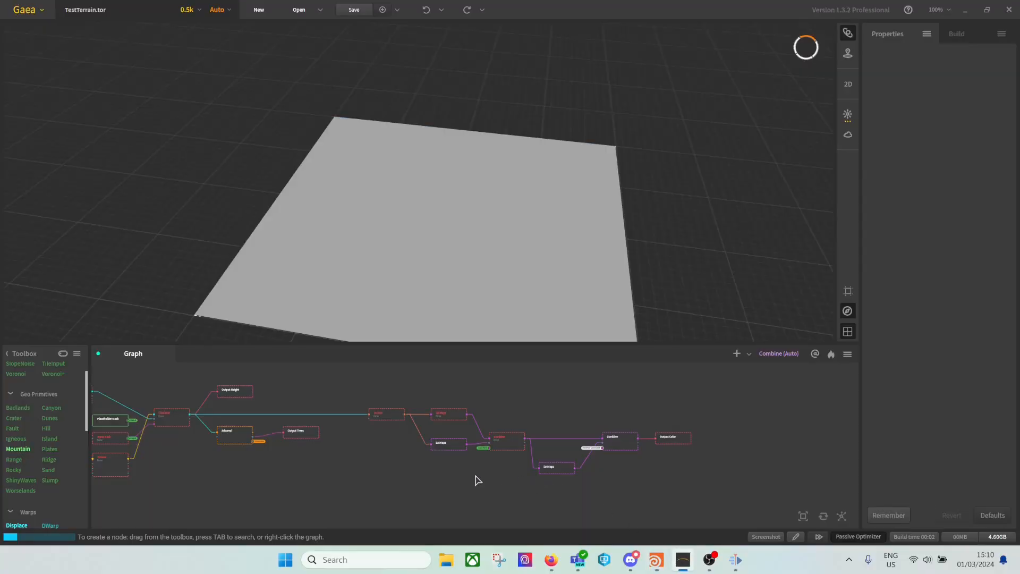
click(421, 448)
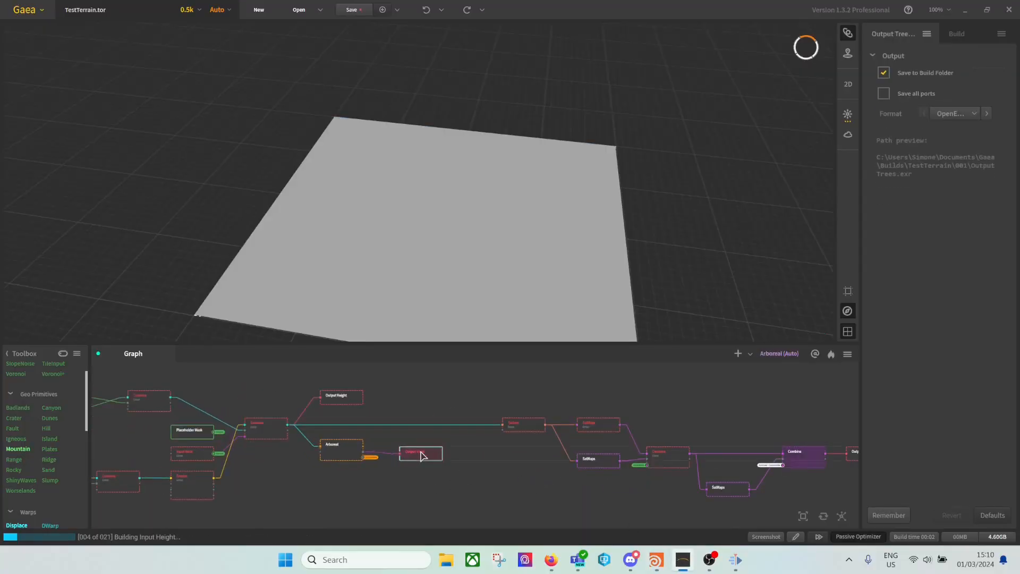
click(928, 34)
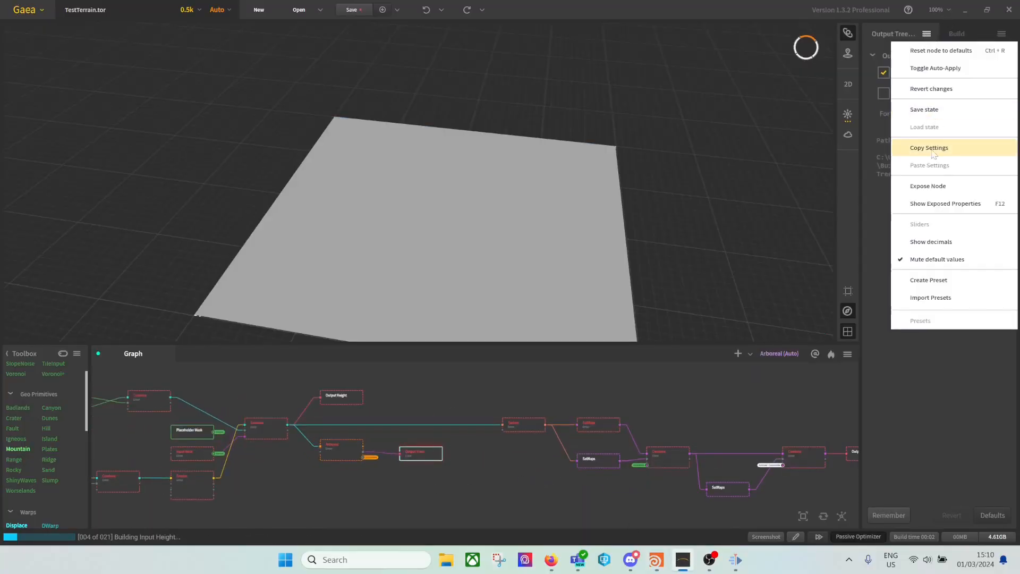
click(927, 186)
click(40, 57)
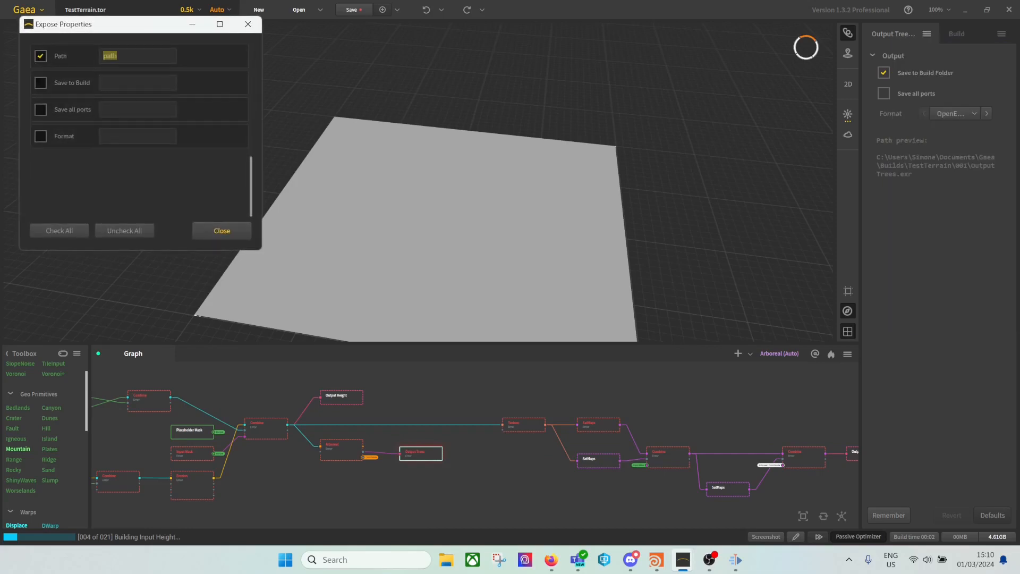
text(output_mask)
click(204, 230)
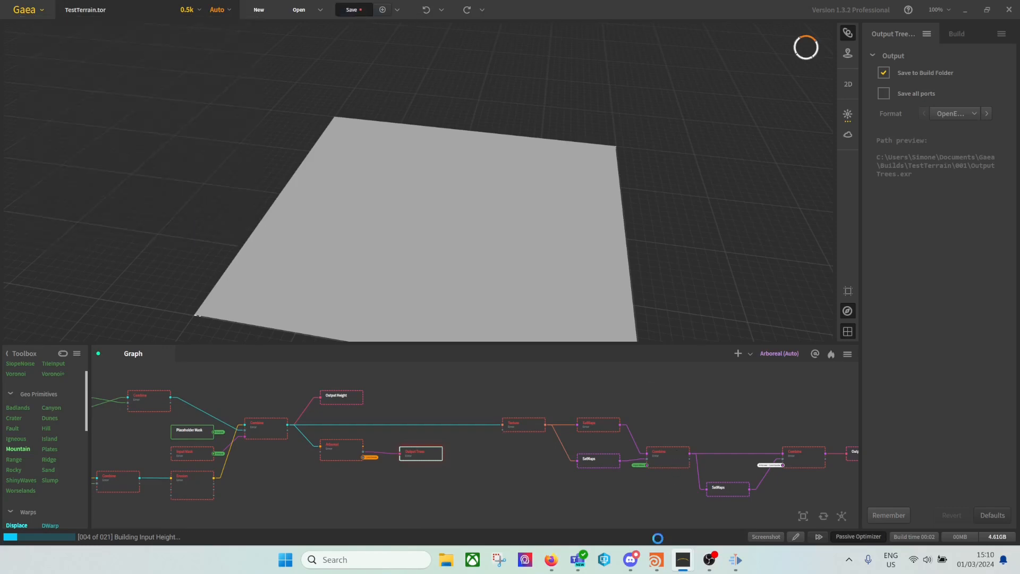
Switch to Houdini and refresh the Gaea Tor Processor controls by changing the preset to Mountain and back to TestTerrain.
click(657, 560)
click(905, 114)
click(903, 132)
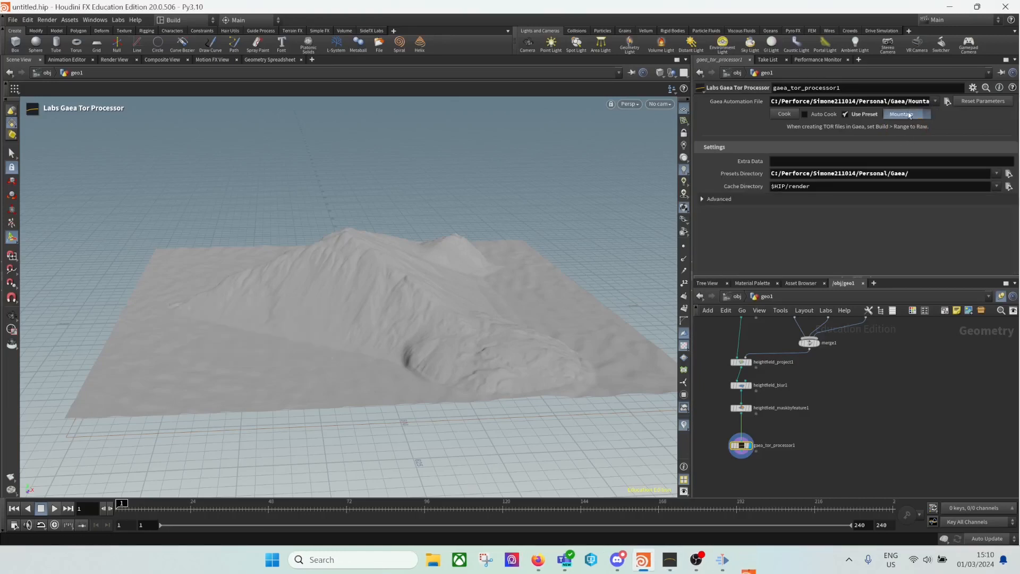
click(908, 114)
click(906, 137)
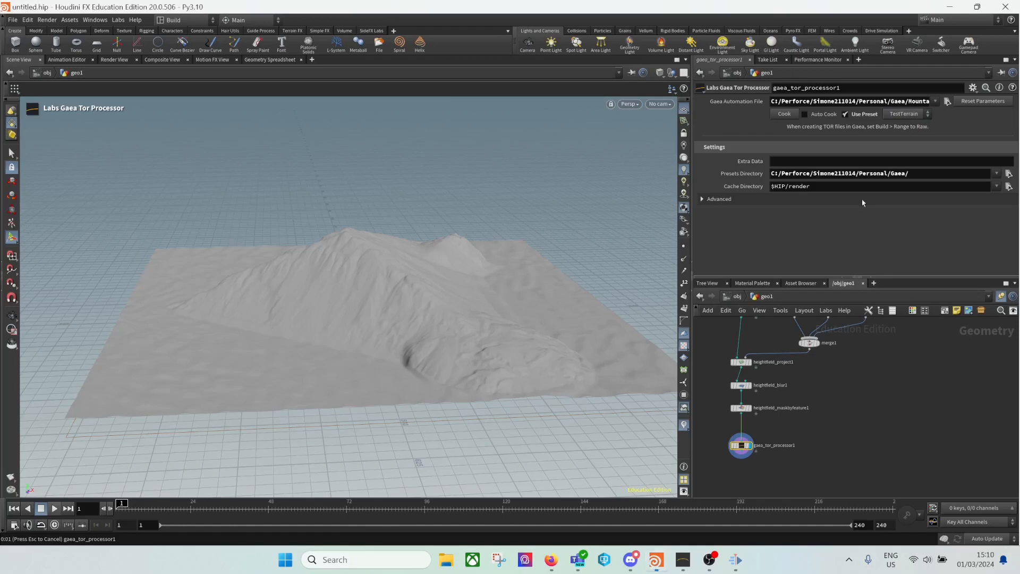
Map Input Height to height, Input Mask to mask, Output Height to height, Output Color to Cd, and Output Trees to mask.
click(794, 175)
text(height)
key(Tab)
text(mask)
key(Tab)
text(height)
key(Tab)
key(Tab)
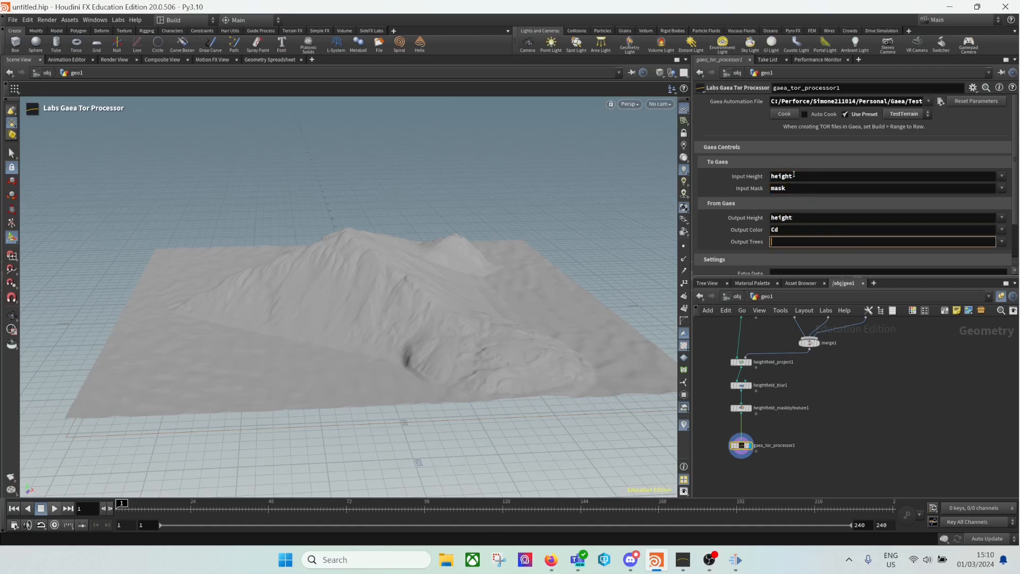
text(mask)
key(Return)
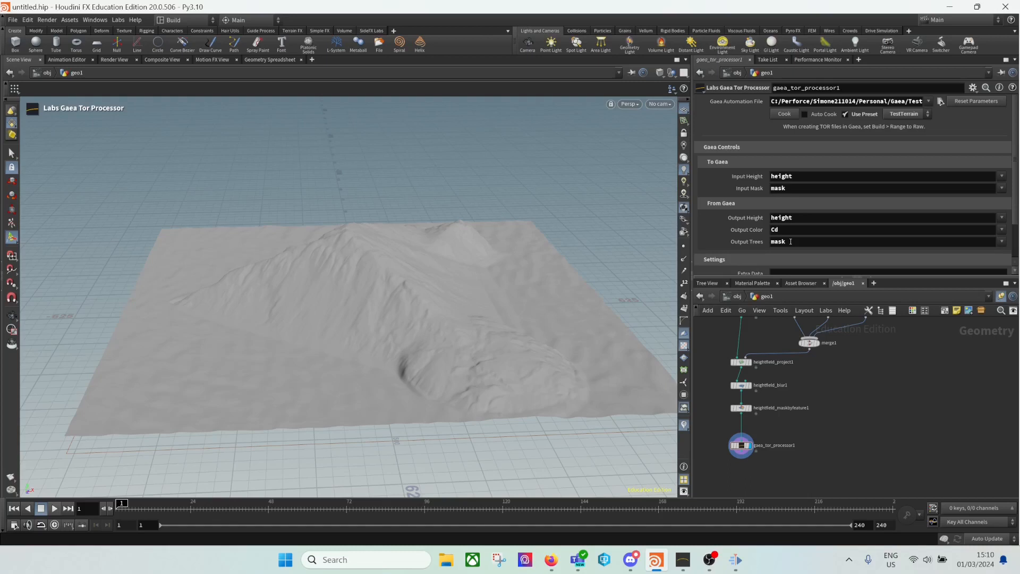
click(825, 242)
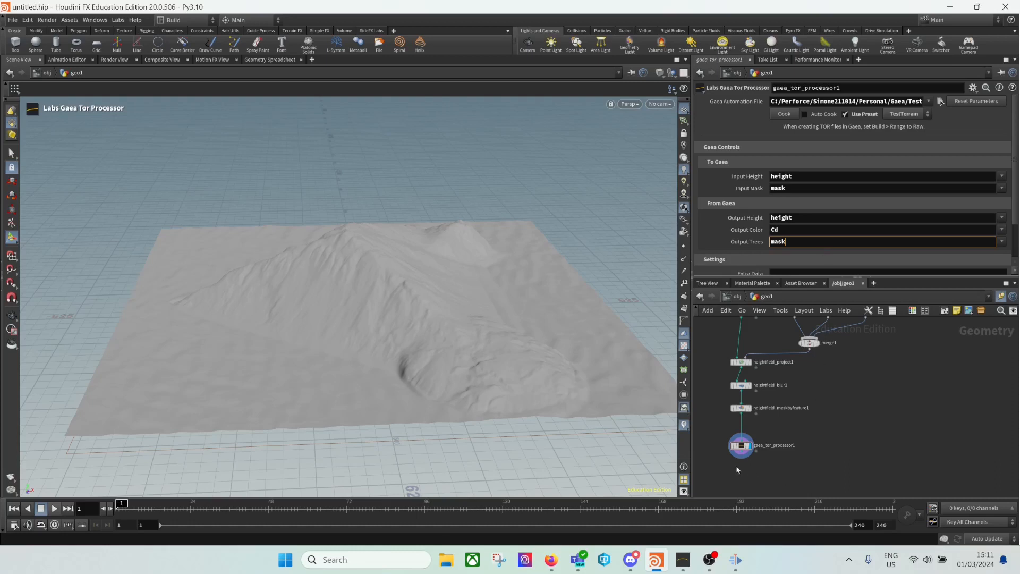
Cook the gaea_tor_processor1 node and inspect the coloured terrain from several angles.
click(742, 441)
click(785, 114)
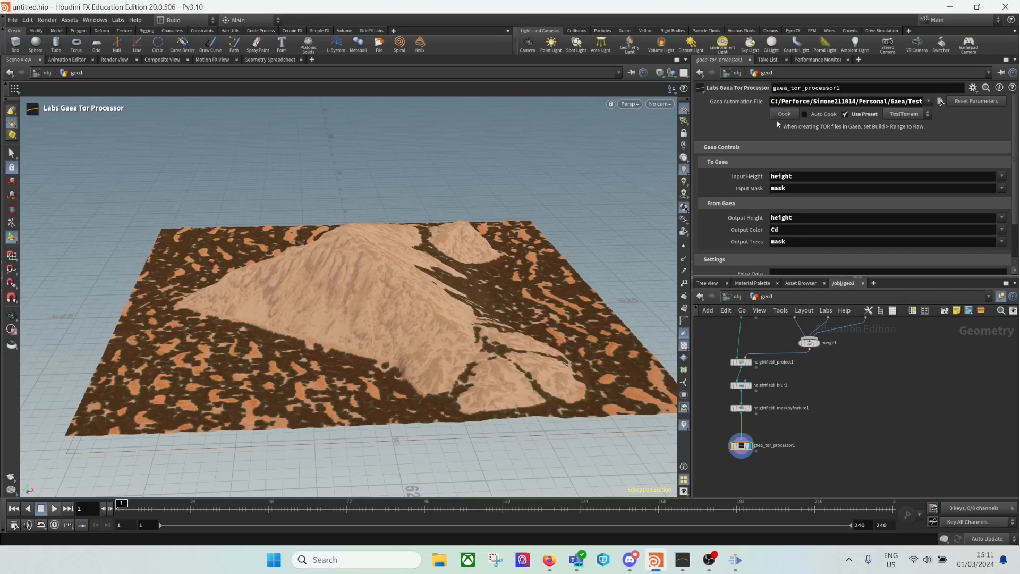
alt+drag(526, 279, 330, 345)
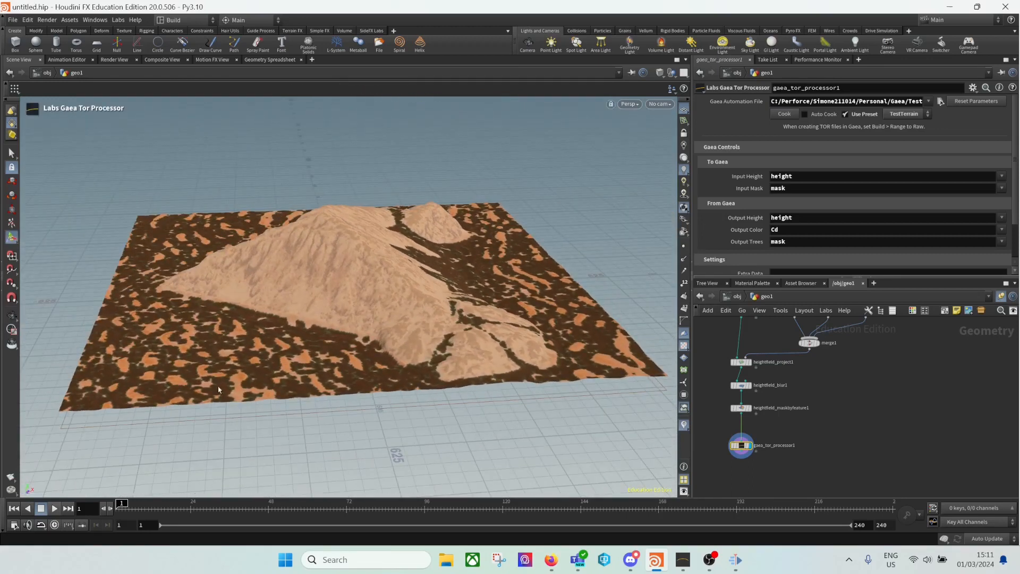
alt+drag(517, 216, 378, 276)
alt+drag(263, 286, 425, 324)
middle_drag(889, 444, 986, 435)
alt+drag(361, 314, 293, 330)
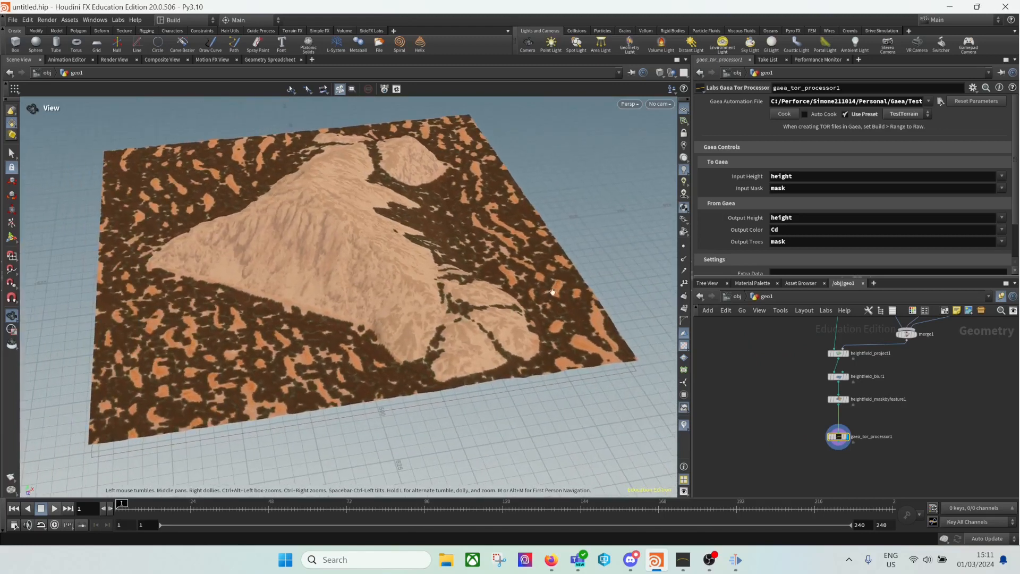
double_click(839, 438)
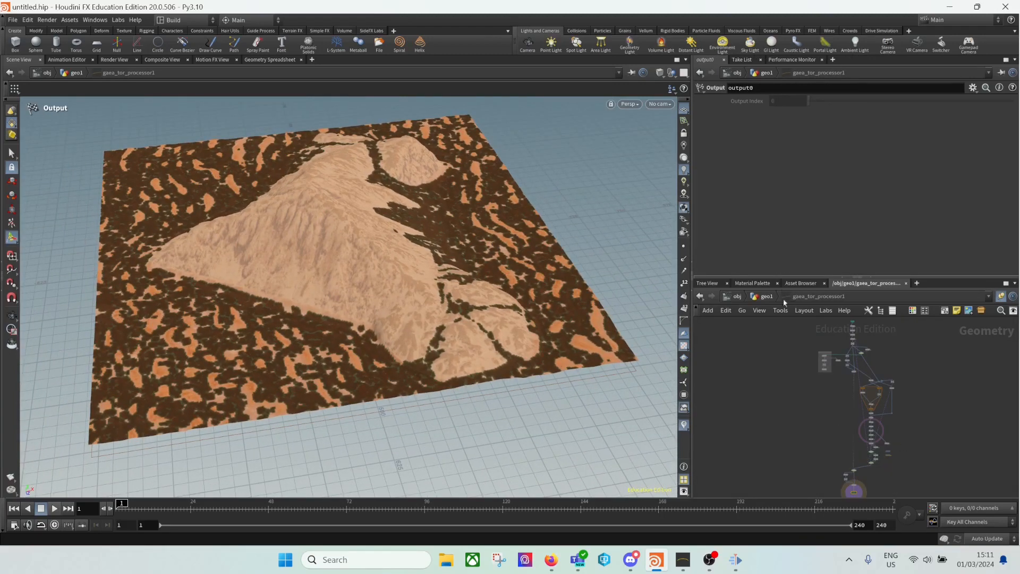
click(767, 296)
middle_drag(890, 412, 858, 392)
drag(808, 405, 810, 408)
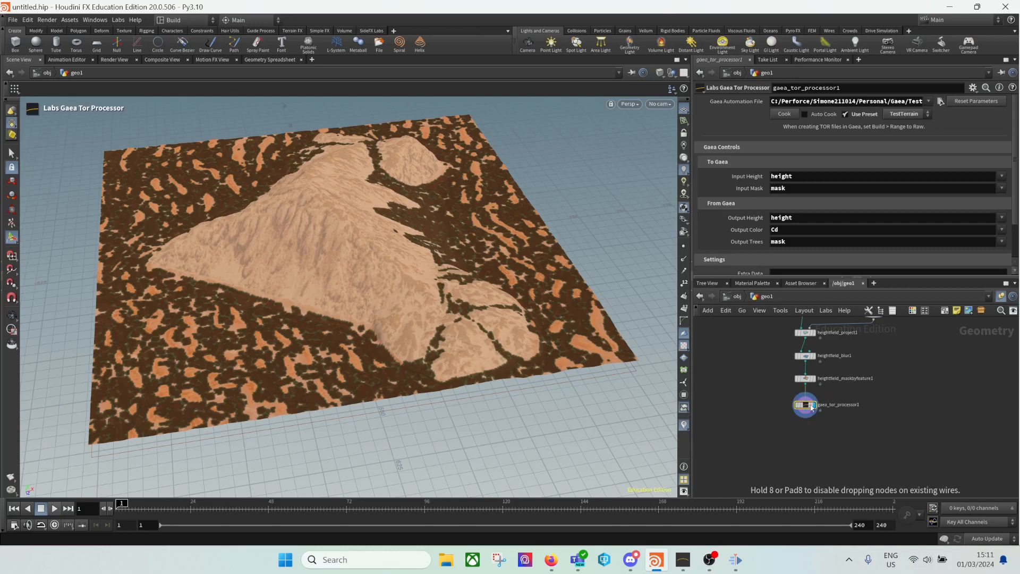
Try to add a HeightField Scatter node below gaea_tor_processor1.
key(Tab)
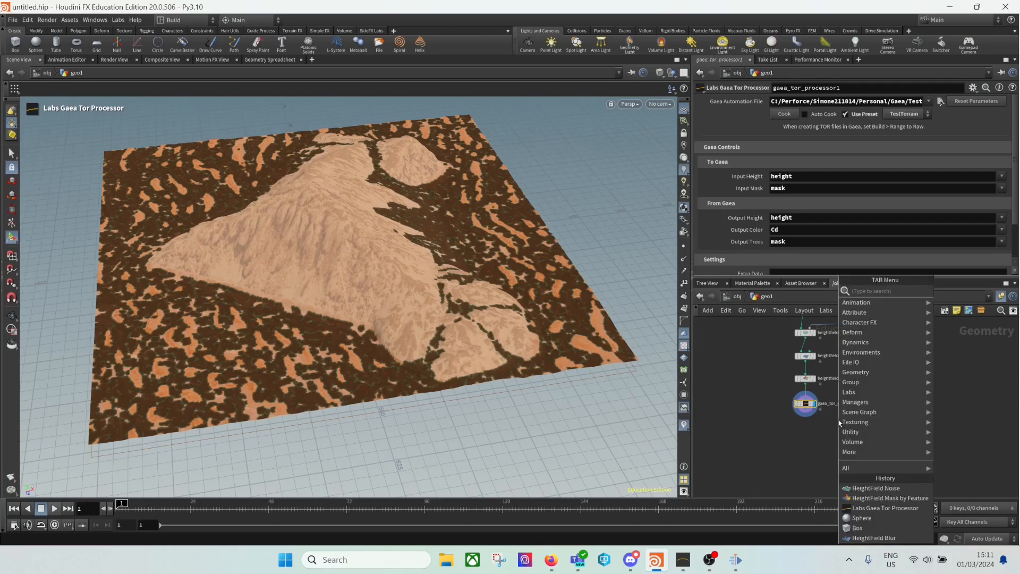
text(heightfield p)
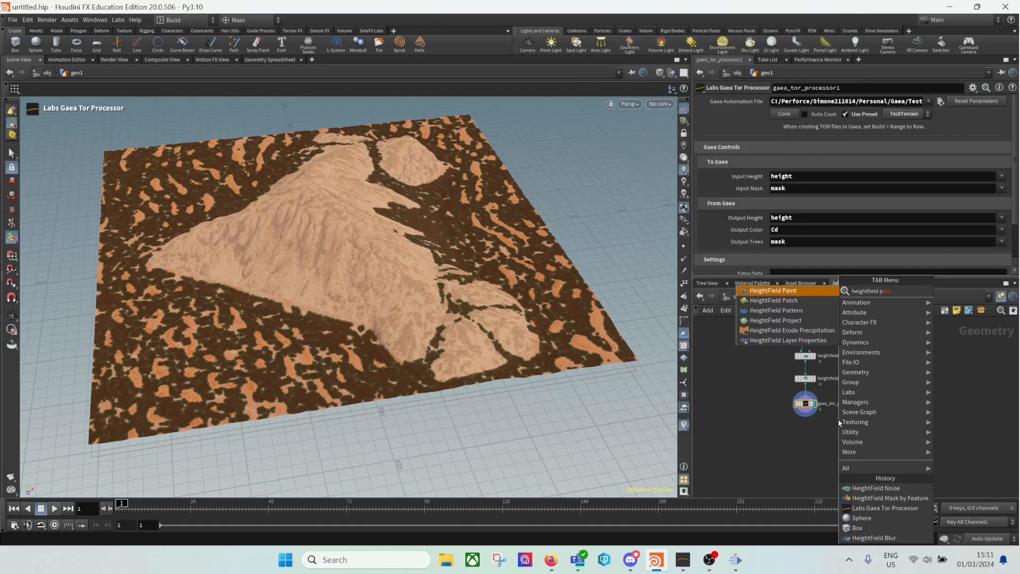
key(BackSpace)
key(BackSpace)
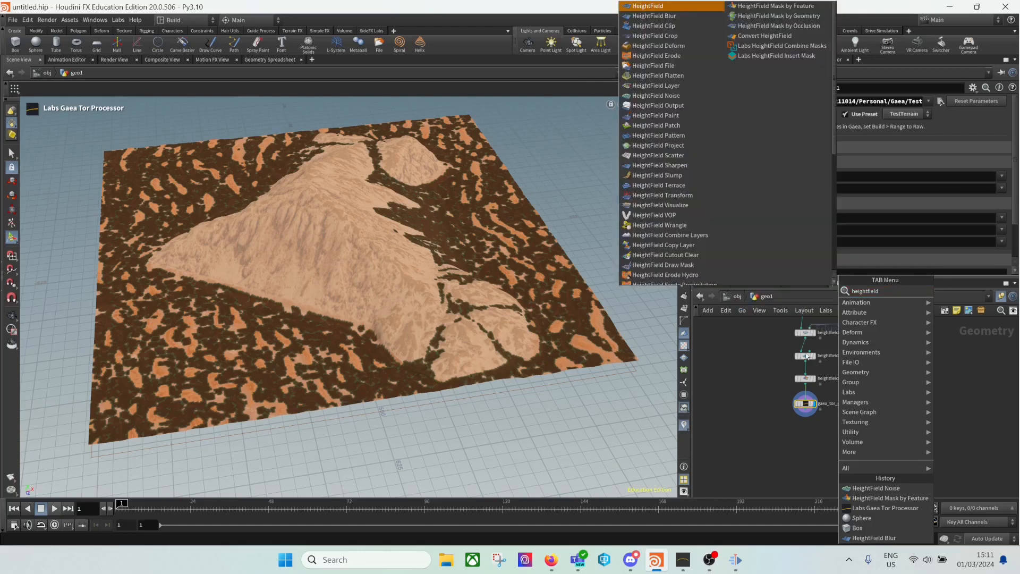
text(ou)
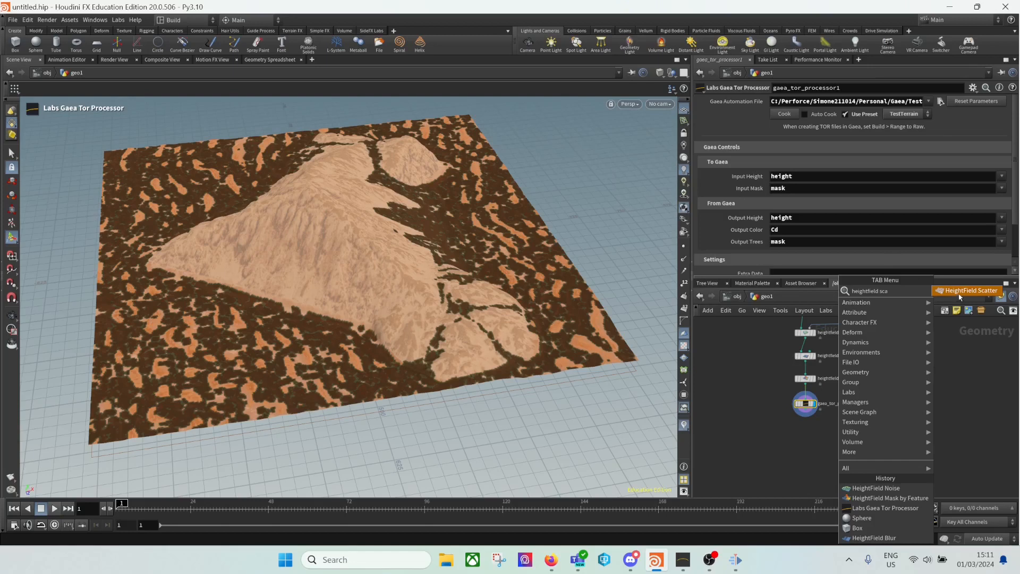
click(958, 290)
click(808, 430)
middle_drag(905, 417, 862, 444)
Add a HeightField Scatter node fed by gaea_tor_processor1's output, dismiss the console window, and display the scatter node.
click(760, 442)
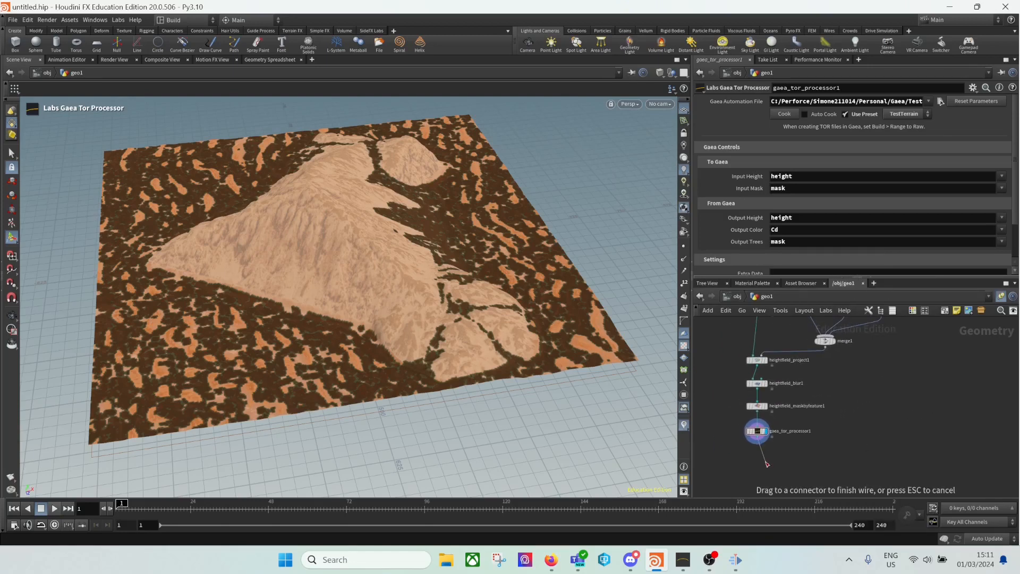
key(Tab)
text(scatter)
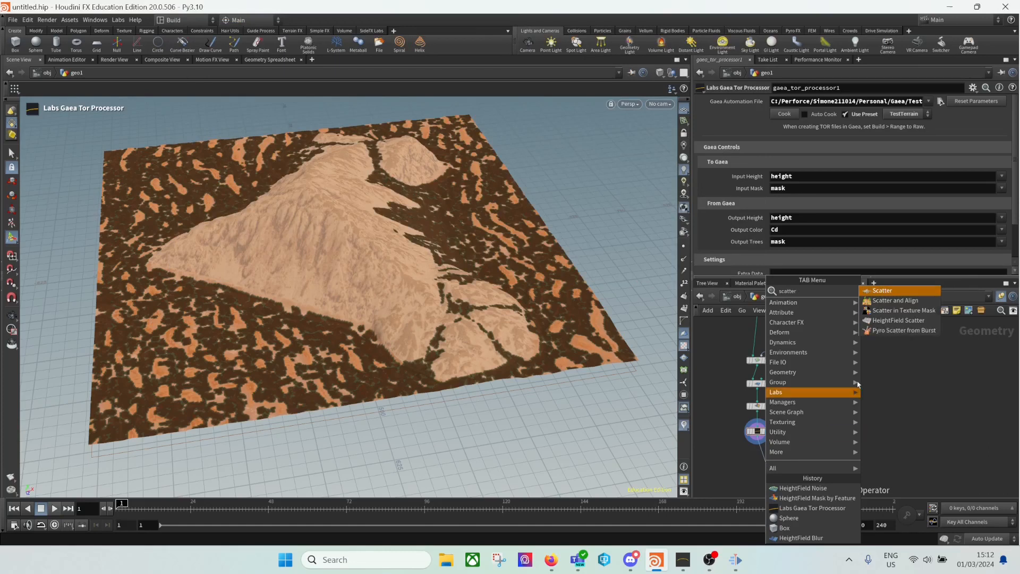
click(898, 320)
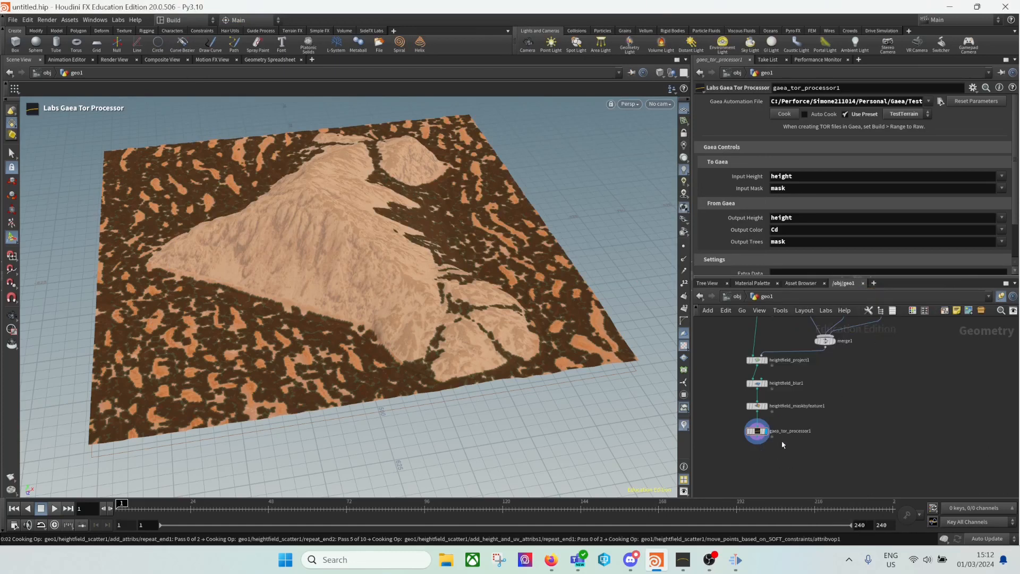
click(810, 456)
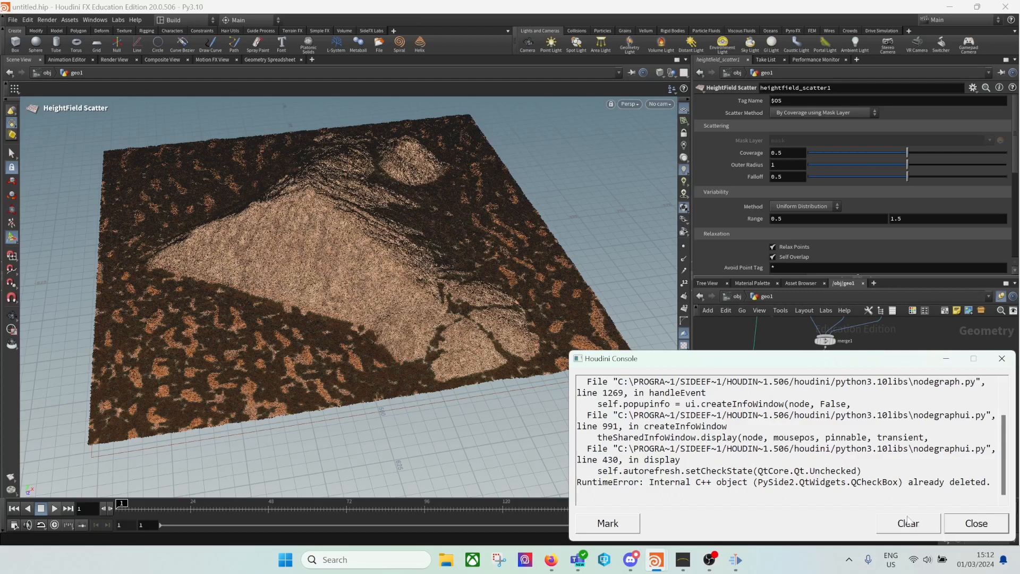
click(961, 524)
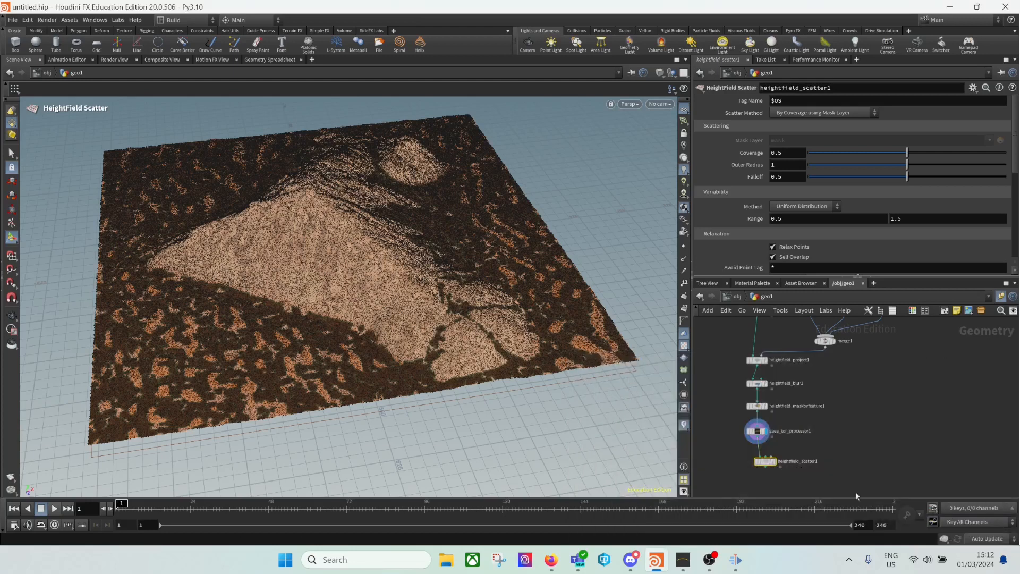
click(765, 462)
alt+drag(502, 340, 481, 337)
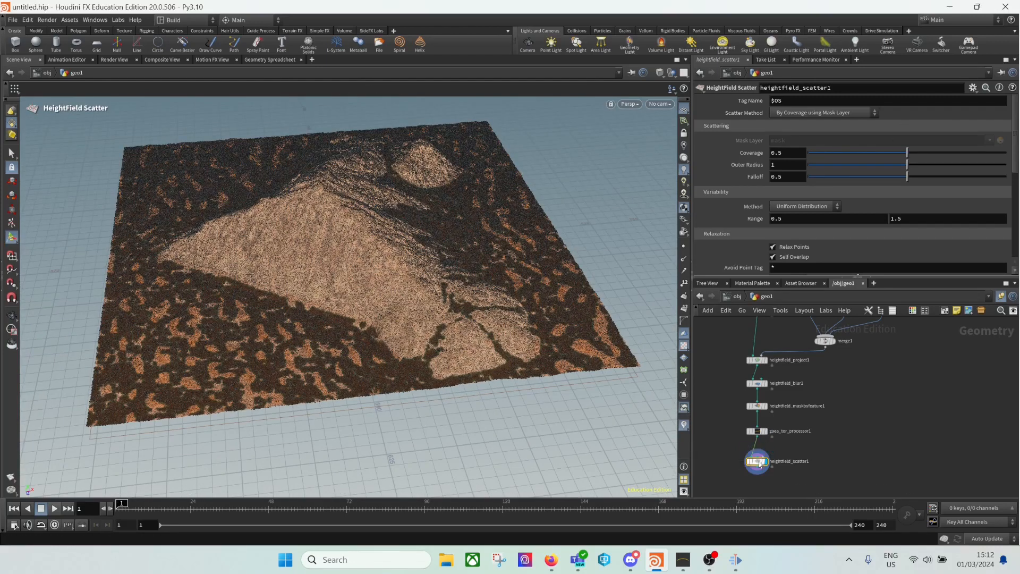
Connect gaea_tor_processor1's output to the second input of heightfield_scatter1 as well, keeping the By Coverage using Mask Layer method.
click(790, 114)
click(791, 122)
scroll(757, 481, up, 3)
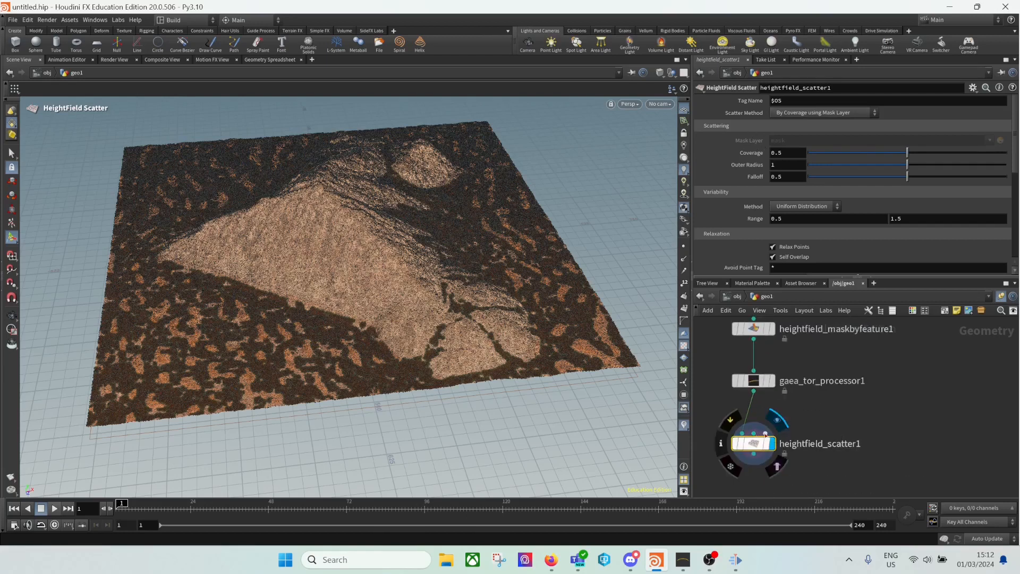
drag(755, 434, 754, 391)
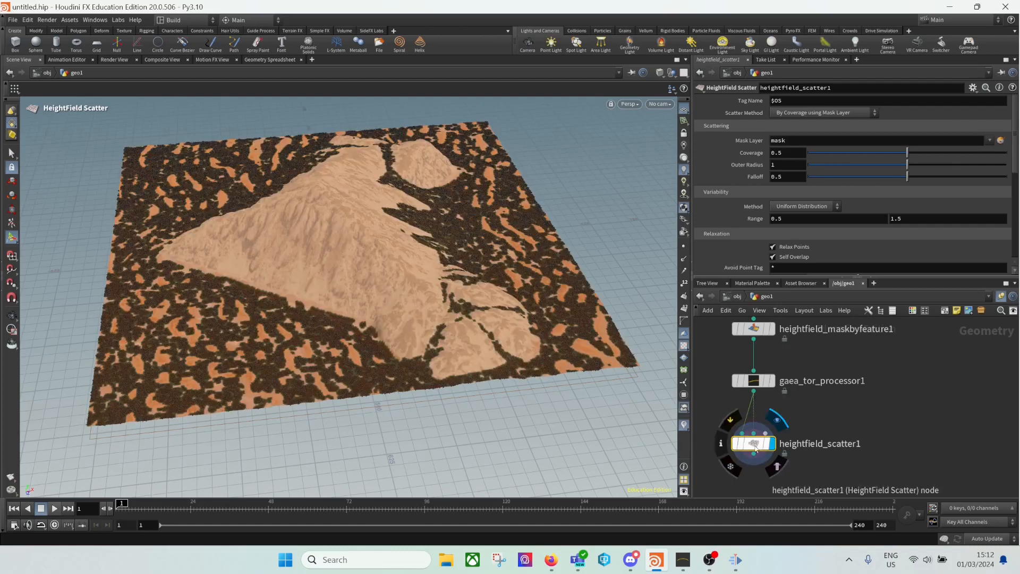
Set the Coverage of heightfield_scatter1 to 0.1 and inspect the scattered points on the terrain.
alt+drag(571, 359, 429, 355)
scroll(602, 345, up, 3)
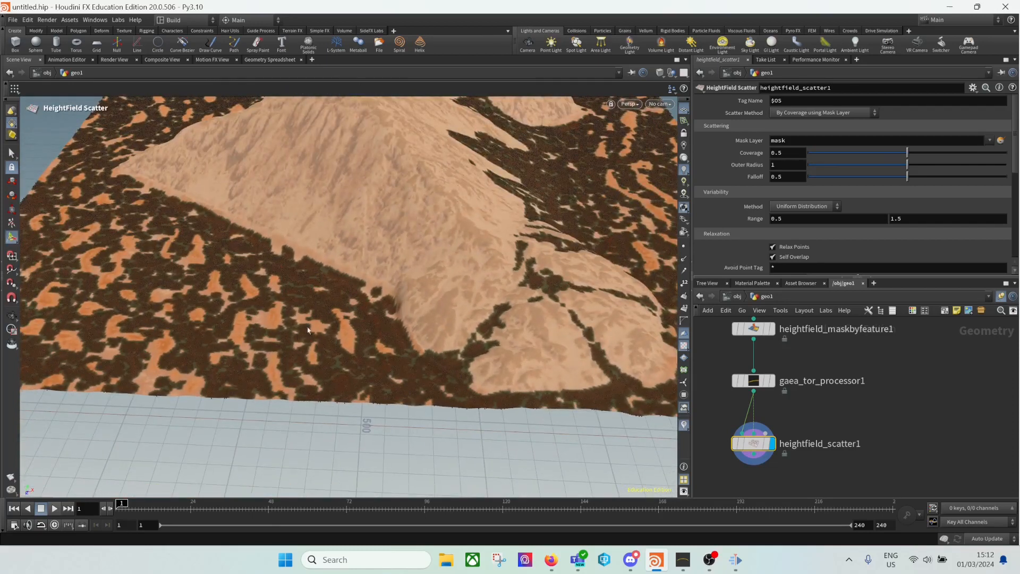
scroll(754, 202, down, 2)
scroll(752, 203, up, 2)
scroll(751, 203, down, 3)
scroll(751, 202, up, 3)
click(790, 154)
text(0.1)
key(Return)
alt+drag(462, 288, 485, 282)
alt+right_drag(485, 282, 284, 288)
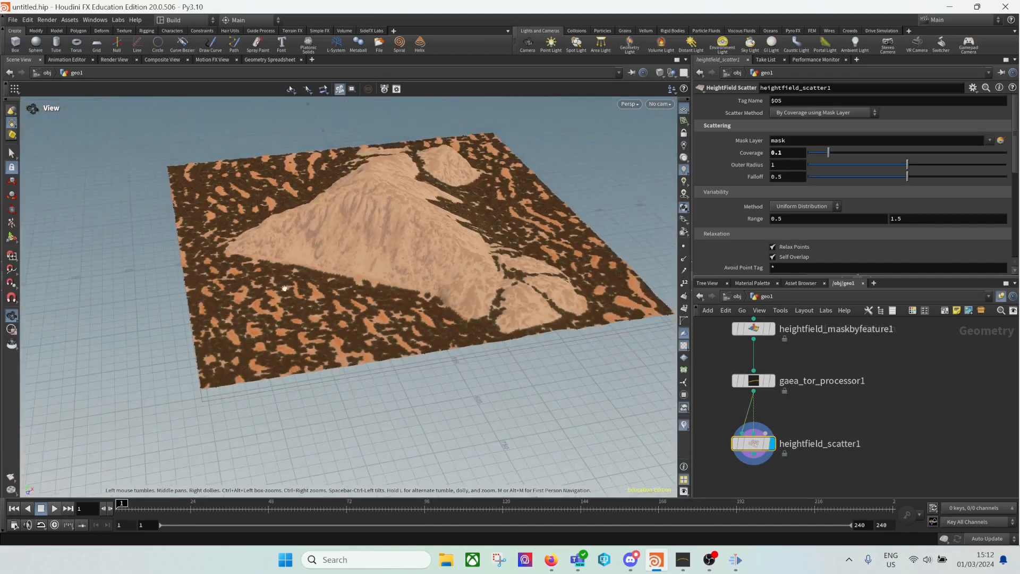
alt+drag(284, 288, 338, 293)
scroll(442, 289, up, 1)
Add a Box node wired into the third input of heightfield_scatter1, then select the scatter node.
middle_drag(905, 421, 883, 430)
drag(754, 436, 811, 419)
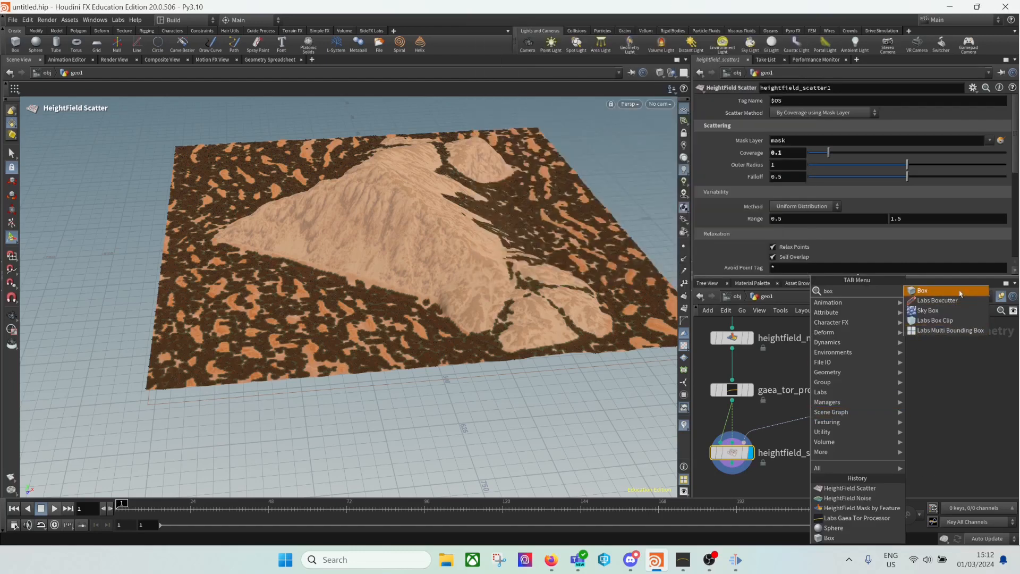
click(959, 293)
click(786, 421)
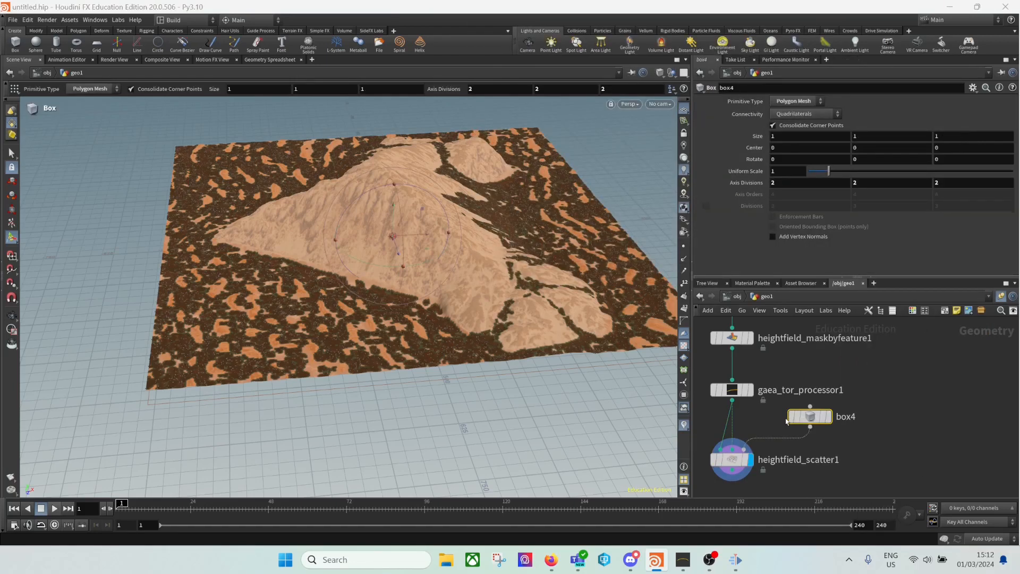
click(732, 459)
Inspect the scattered boxes up close and set the Uniform Scale of box4 to 10.
right_drag(372, 399, 799, 367)
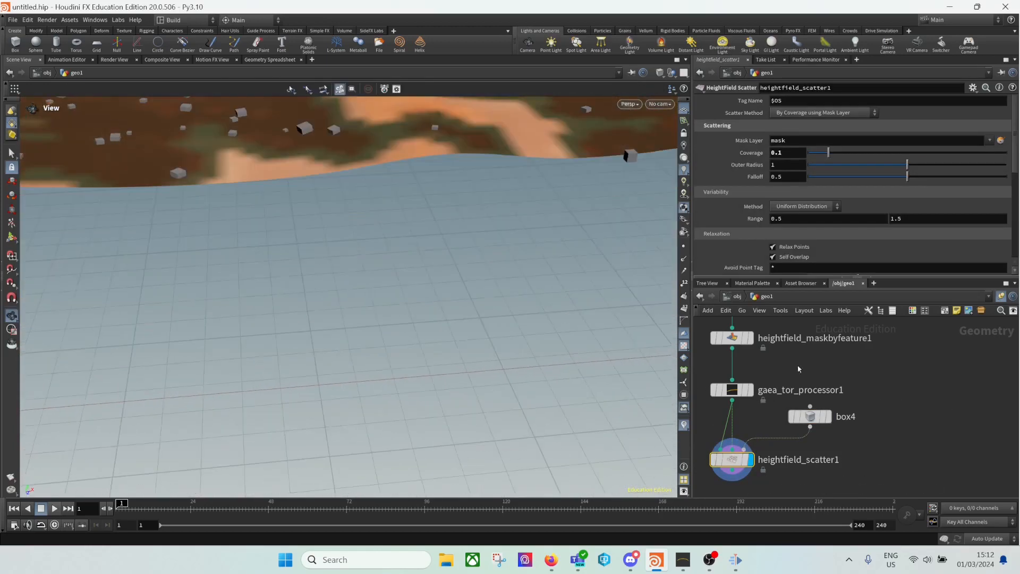
middle_drag(475, 114, 495, 380)
right_drag(494, 380, 273, 324)
drag(348, 330, 432, 270)
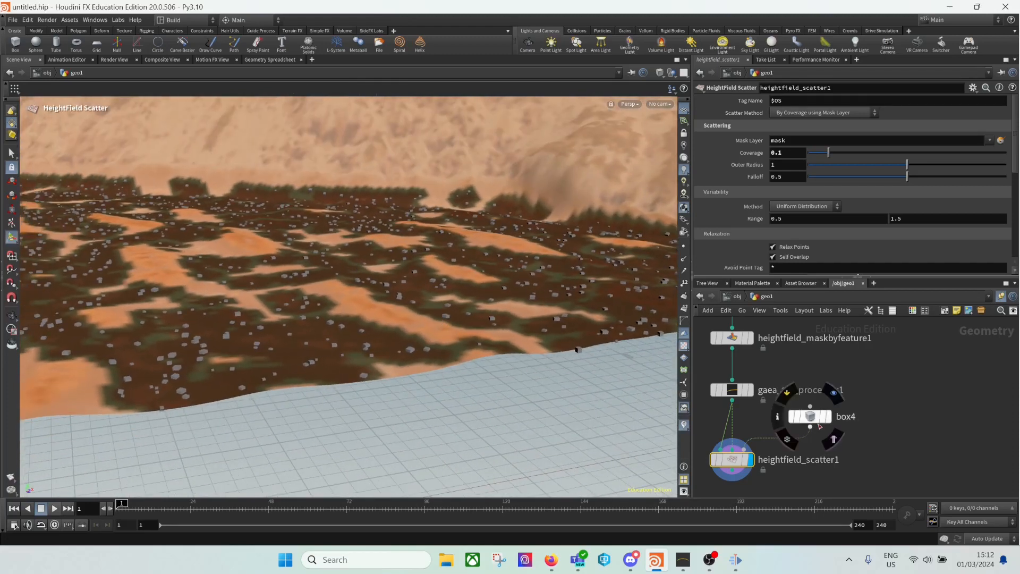
click(810, 416)
click(788, 172)
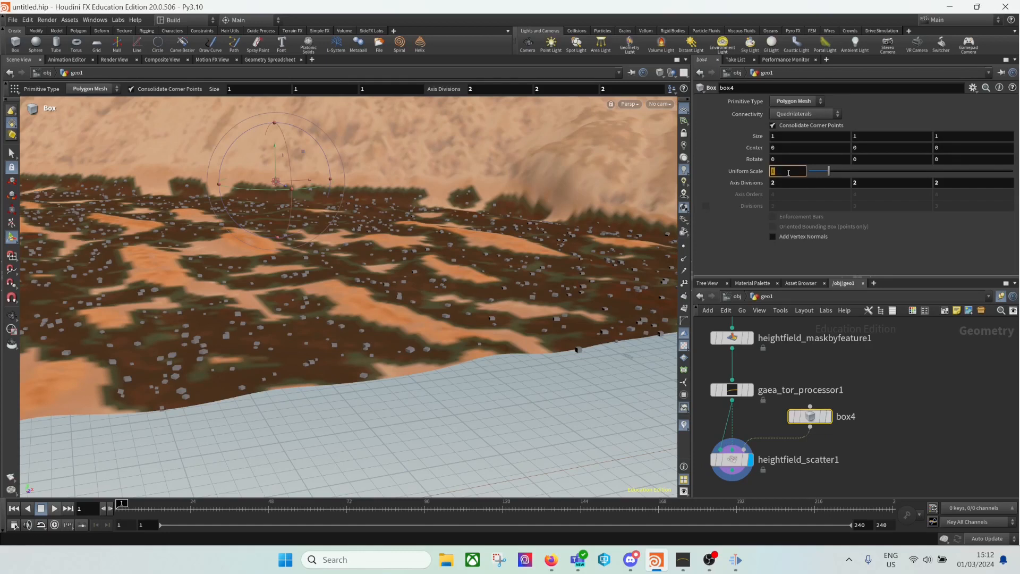
text(10)
key(Return)
Examine from several angles how the scattered boxes are distributed over the terrain, with heightfield_scatter1 selected.
alt+right_drag(505, 292, 320, 325)
alt+right_drag(418, 320, 239, 324)
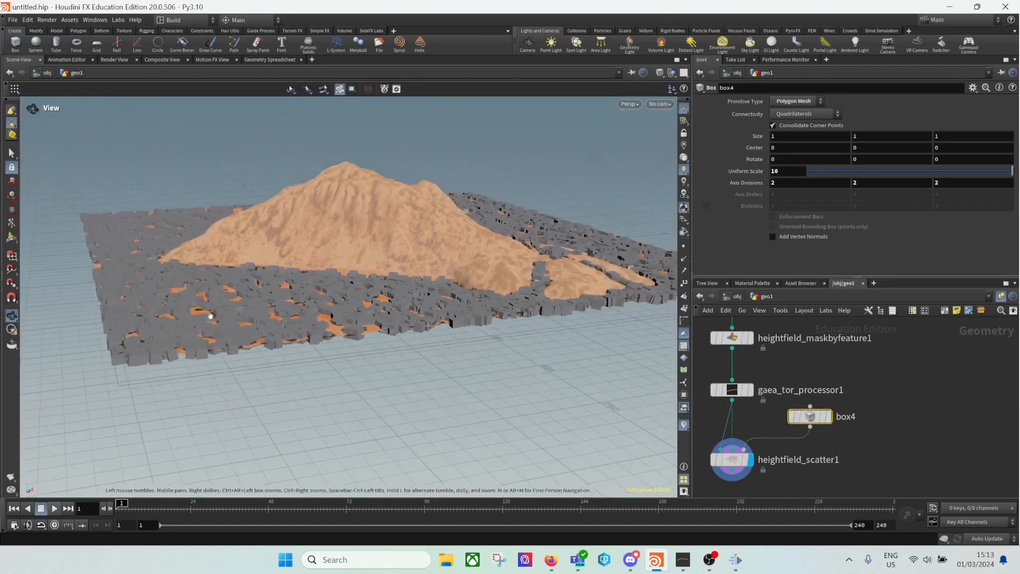
alt+drag(340, 281, 293, 357)
drag(412, 278, 274, 341)
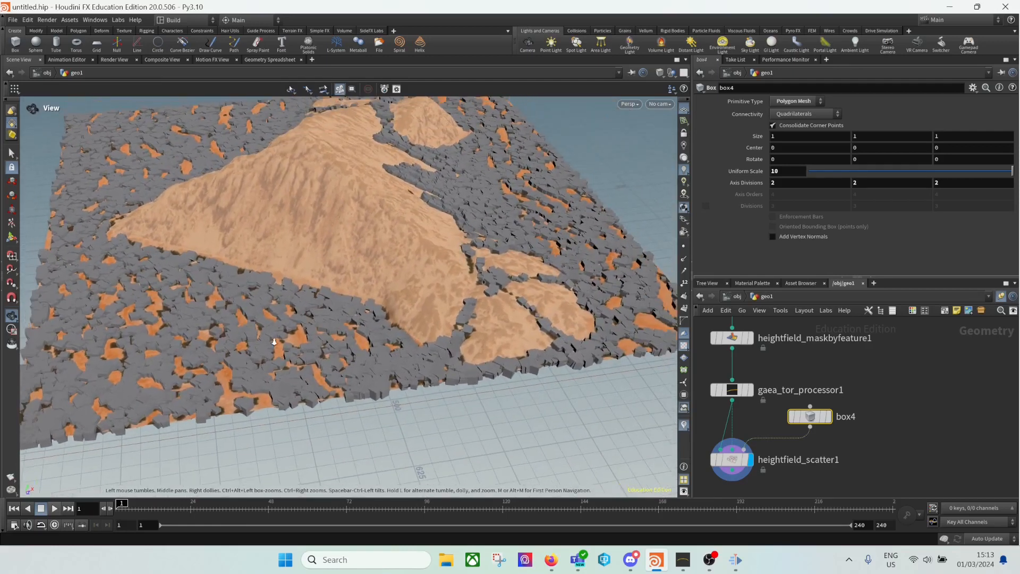
right_drag(274, 342, 228, 335)
drag(295, 287, 299, 322)
key(Return)
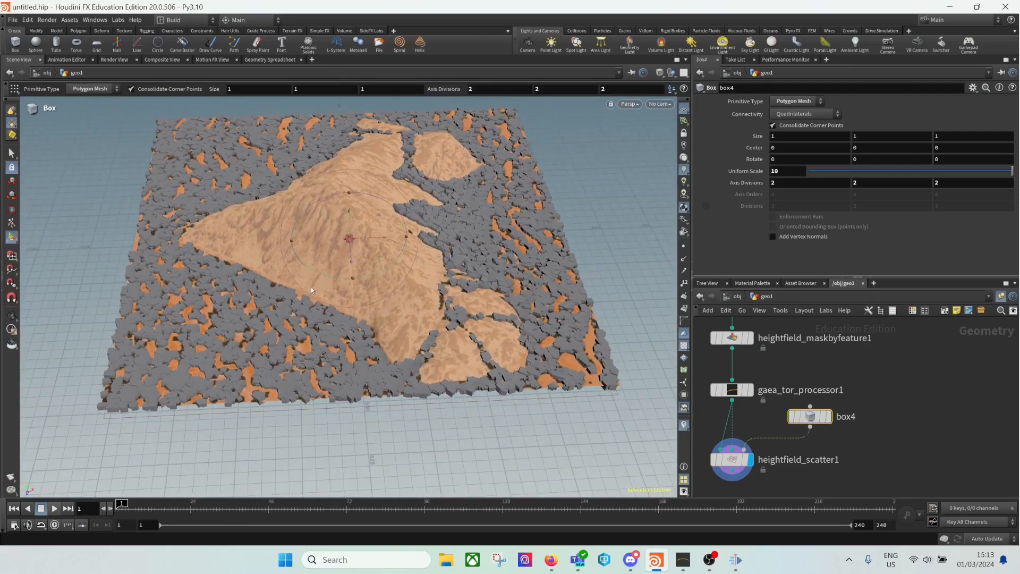
click(728, 458)
alt+drag(372, 325, 347, 318)
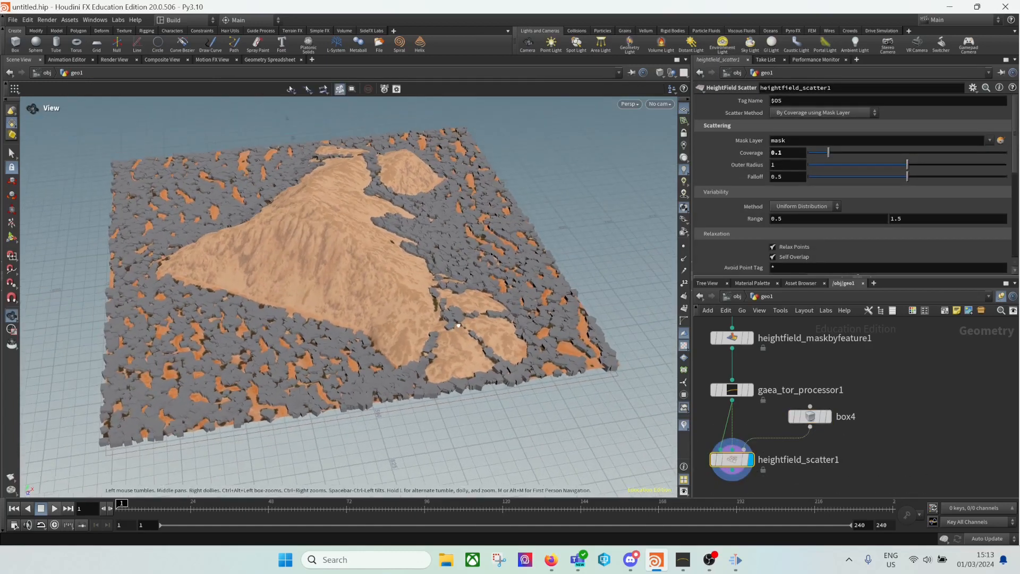
key(Return)
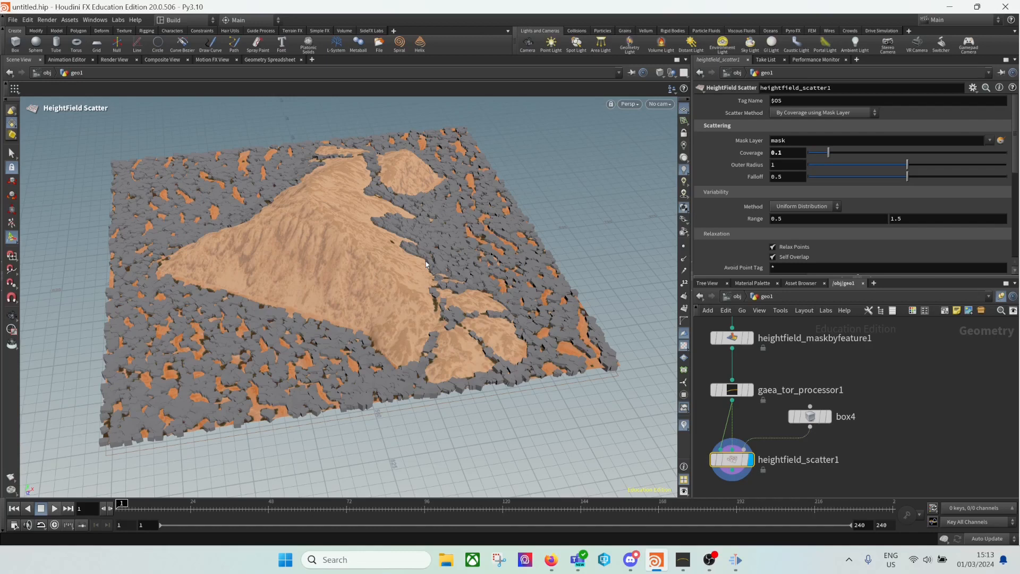
key(Escape)
drag(440, 260, 465, 241)
key(Return)
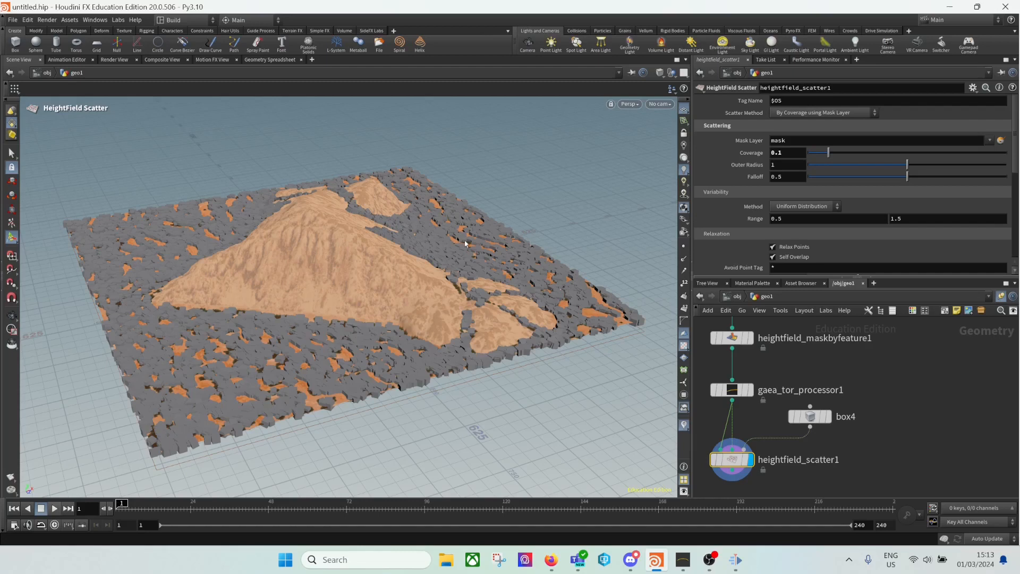